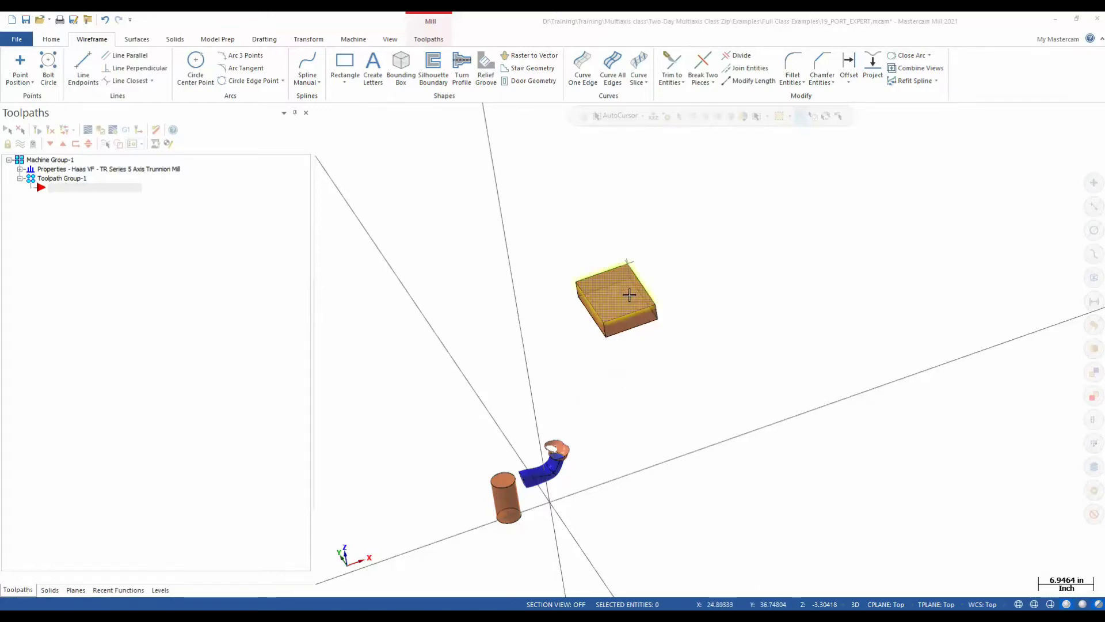
scroll(629, 295, "up", 1)
middle_click_drag(499, 266, 471, 251)
scroll(494, 267, "up", 1)
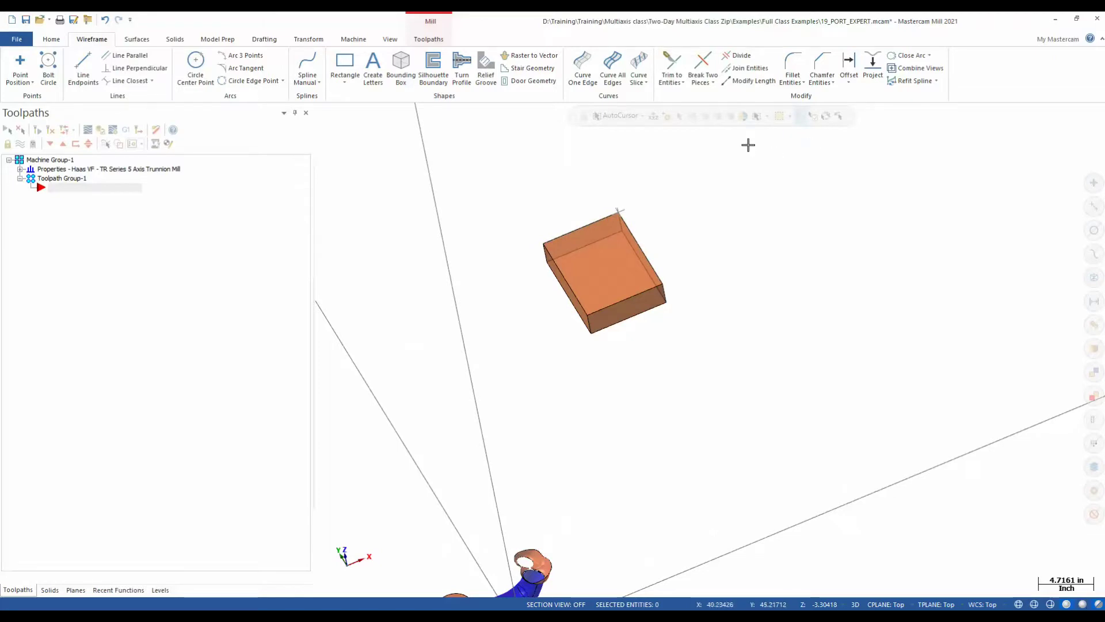
scroll(703, 320, "down", 2)
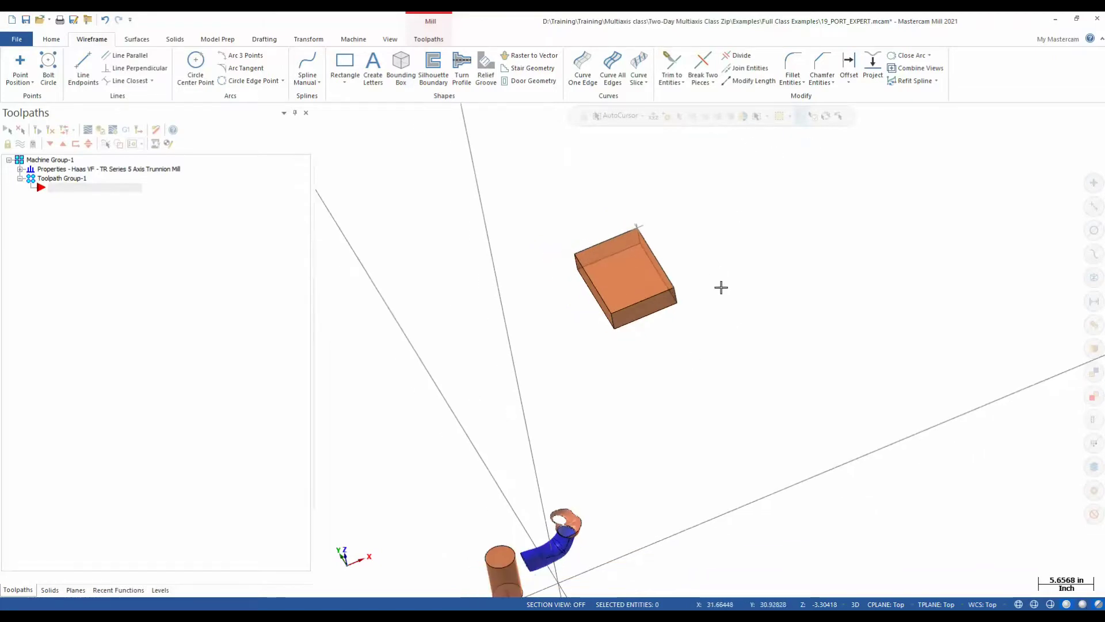
scroll(703, 321, "up", 3)
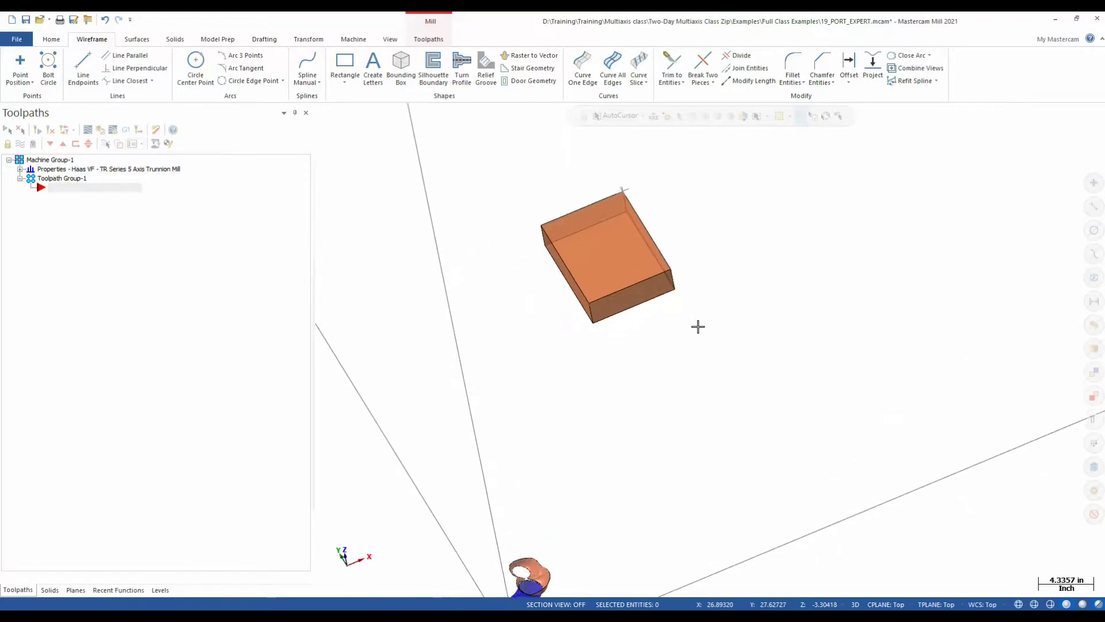
left_click(429, 39)
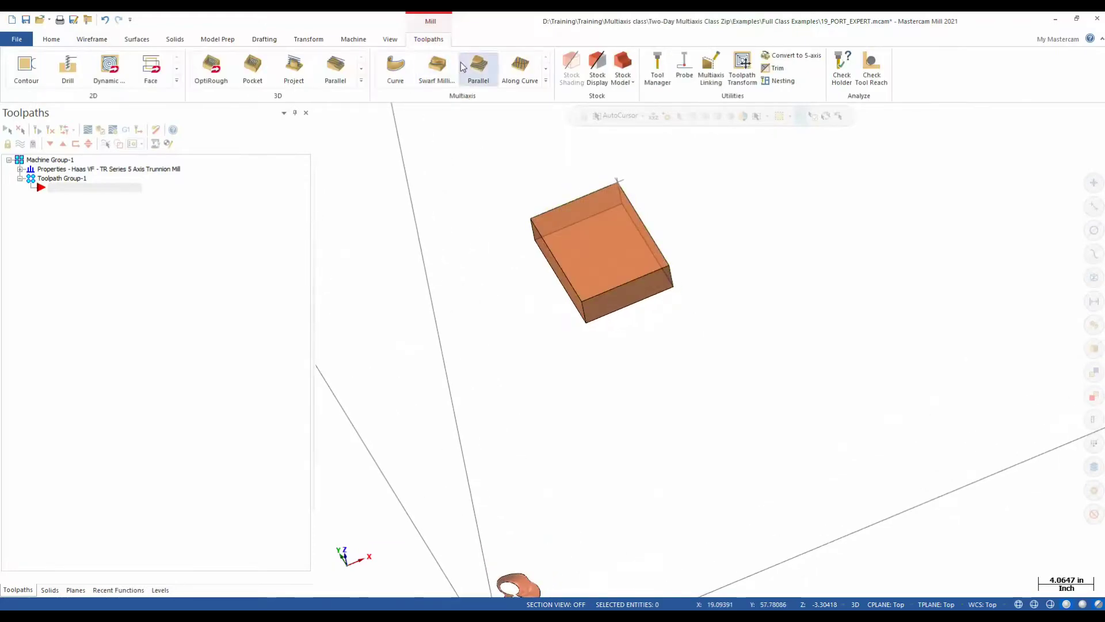
left_click(546, 80)
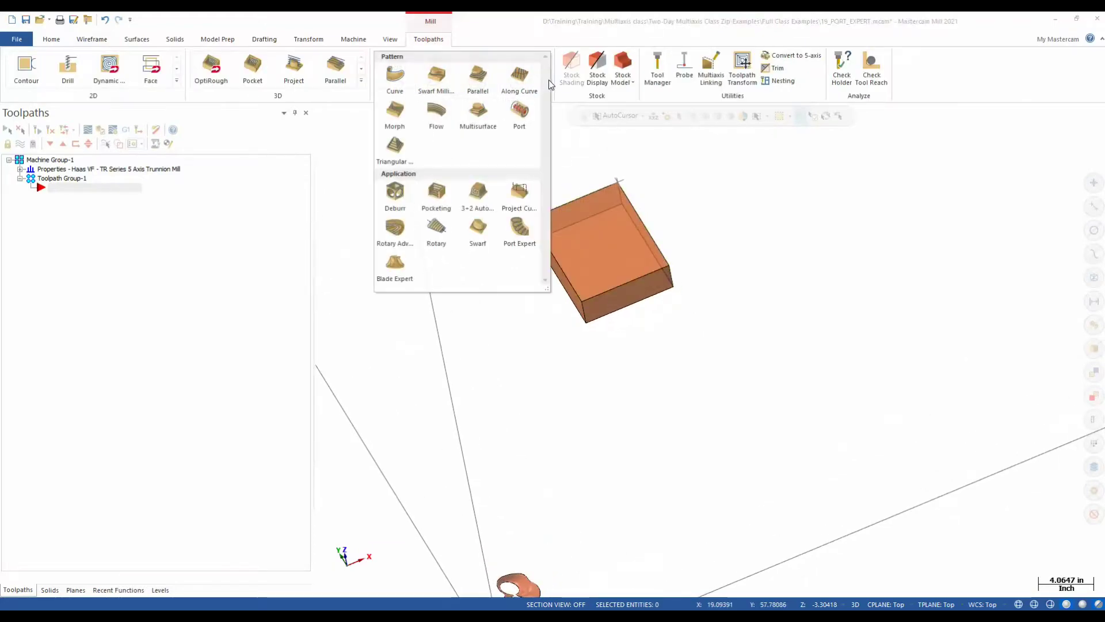
left_click(520, 81)
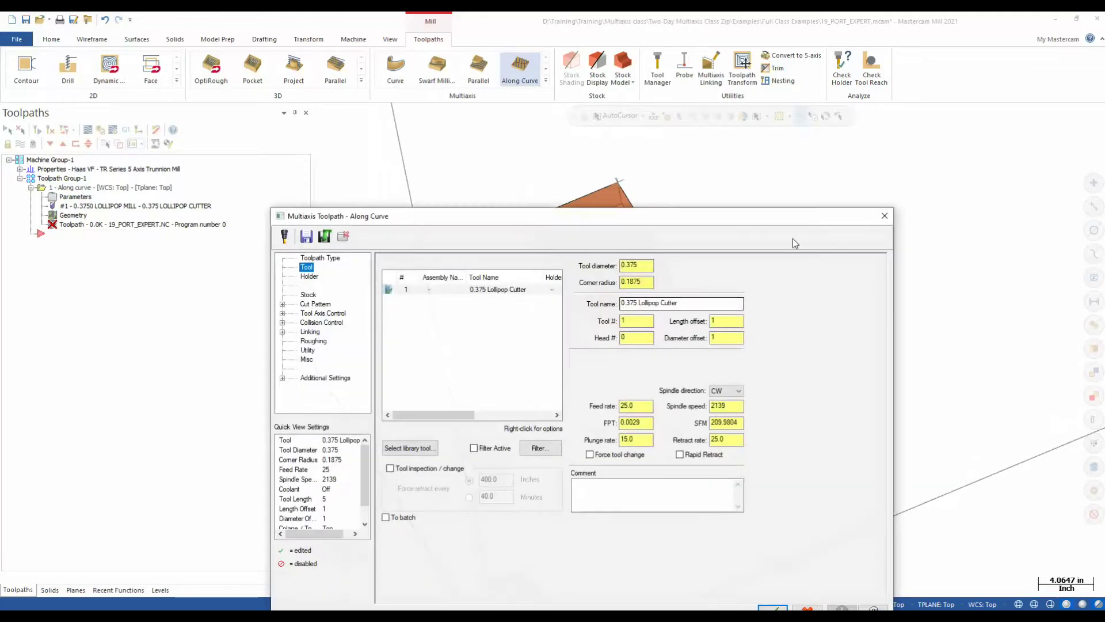
left_click(891, 216)
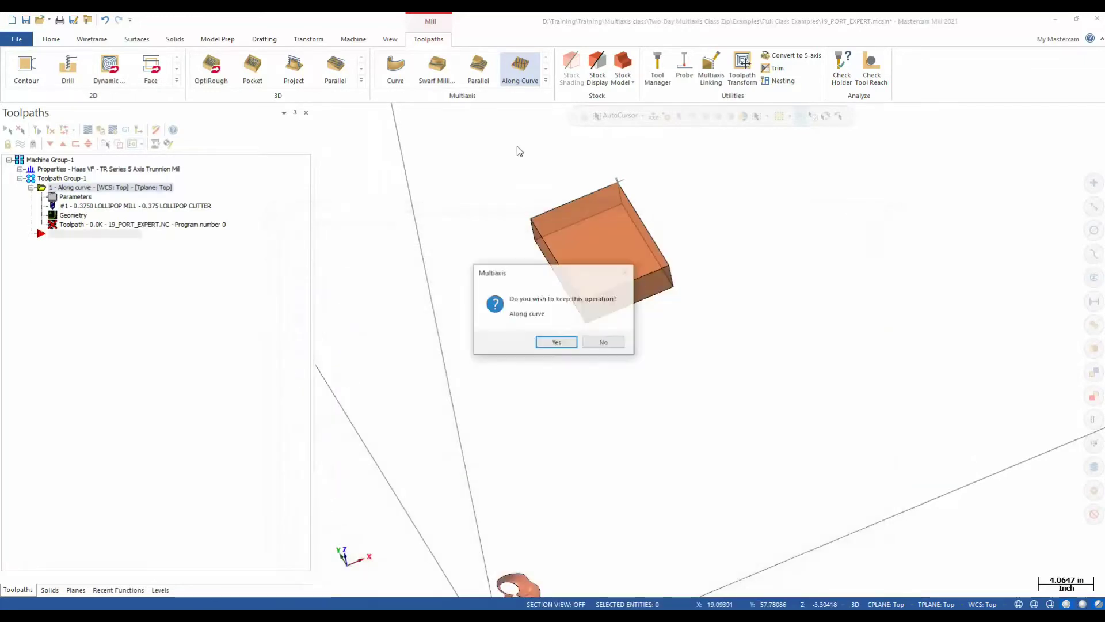
left_click(604, 343)
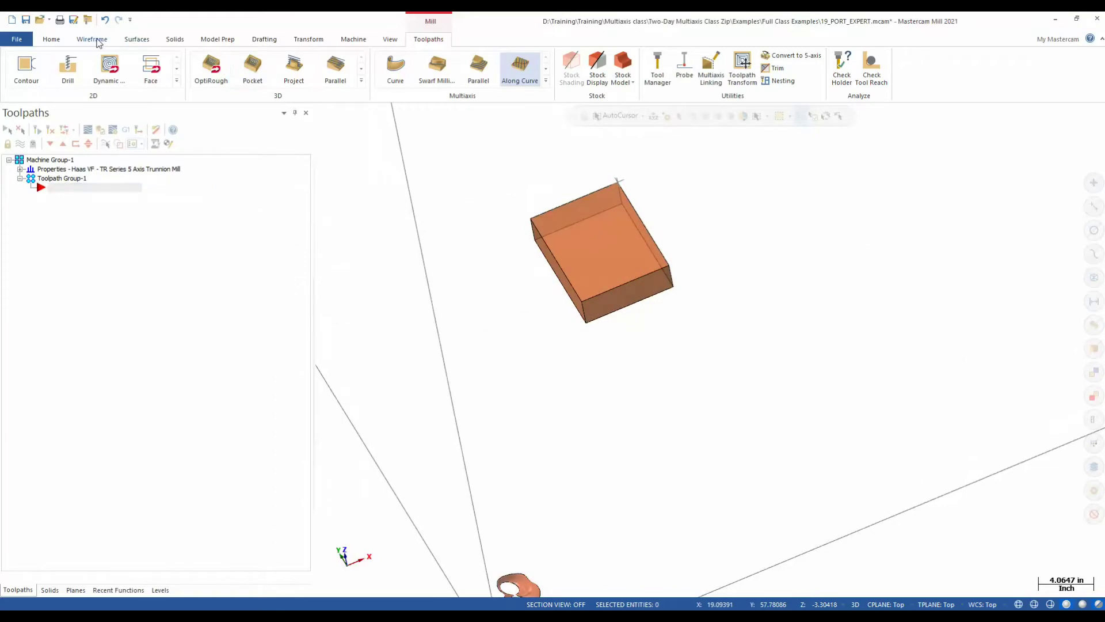
middle_click_drag(555, 311, 582, 287)
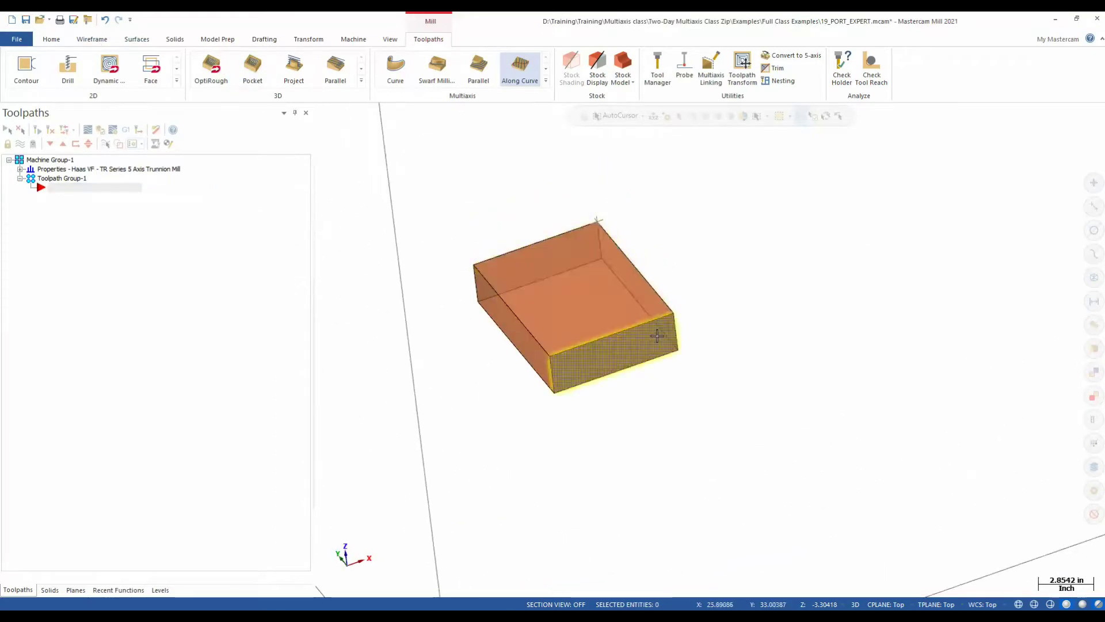
middle_click_drag(657, 336, 562, 234)
left_click(97, 40)
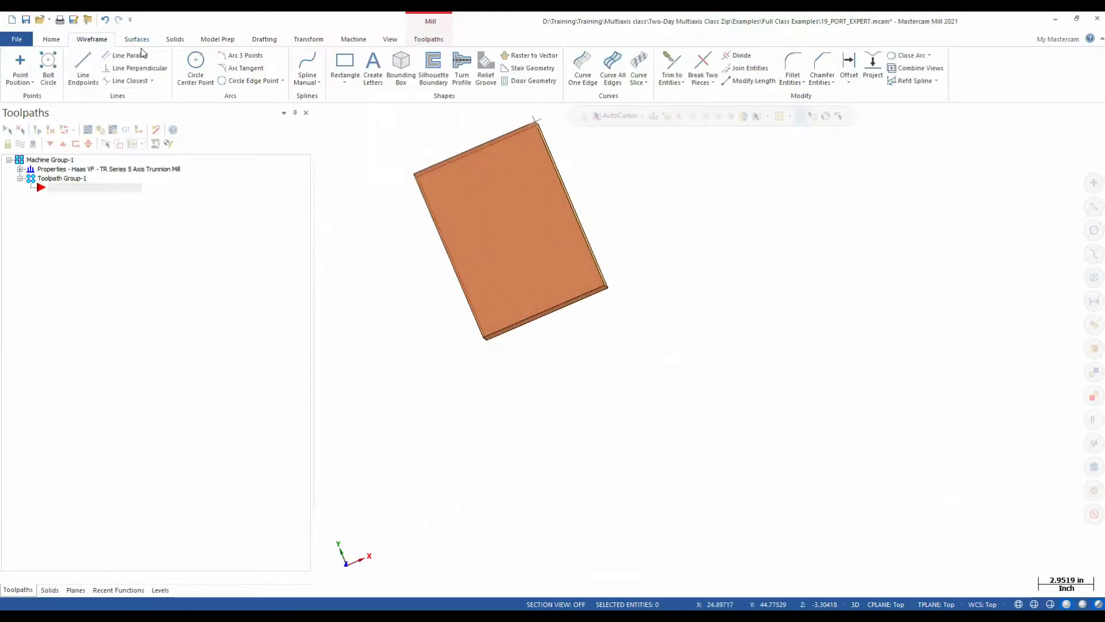
left_click(82, 66)
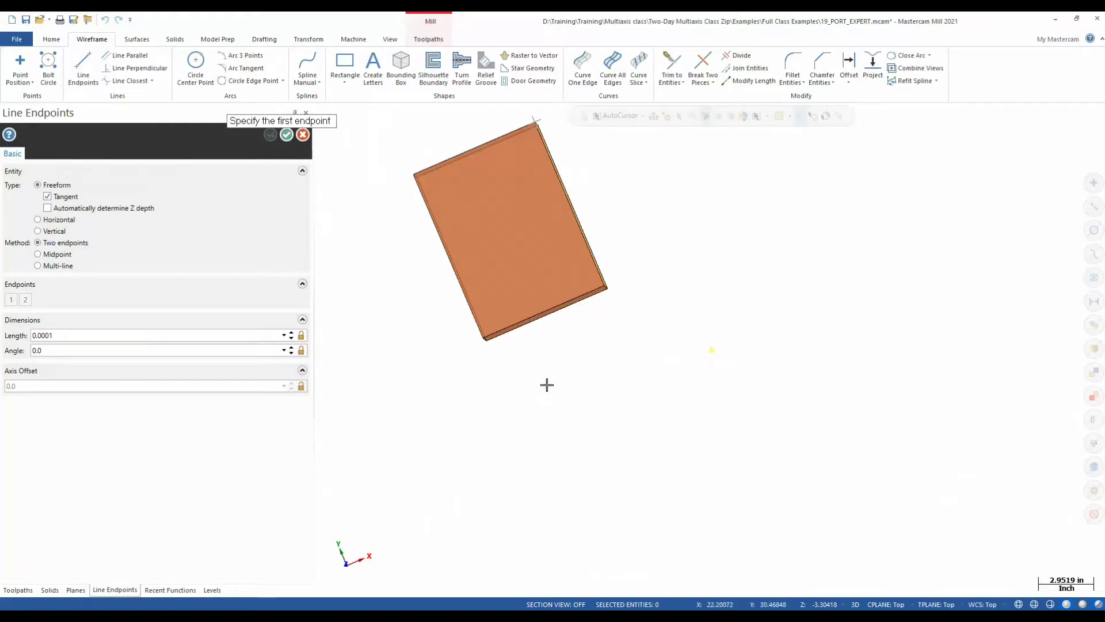
middle_click_drag(548, 382, 563, 353)
left_click(303, 135)
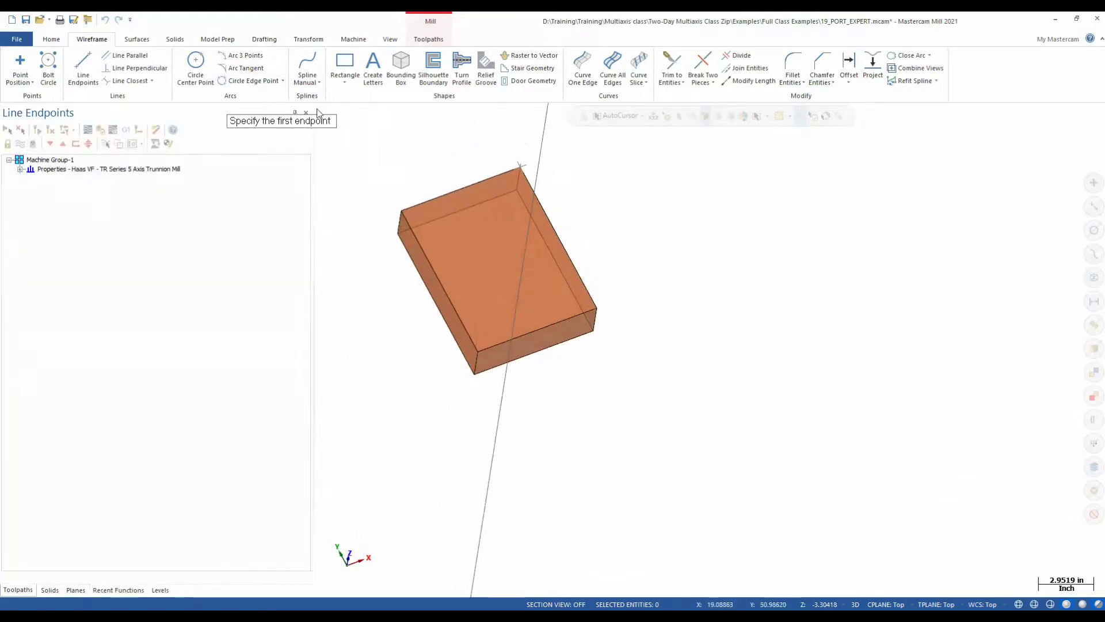
Step: Create curves on the four outer edges of the box's top face with Curve One Edge
left_click(583, 67)
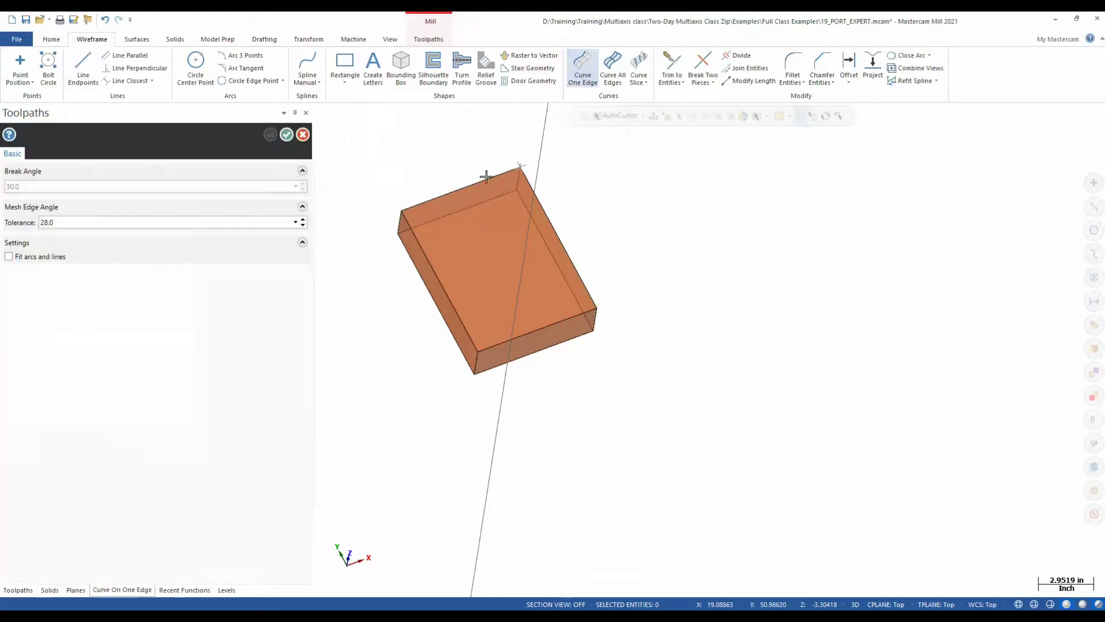
left_click(483, 207)
left_click(455, 172)
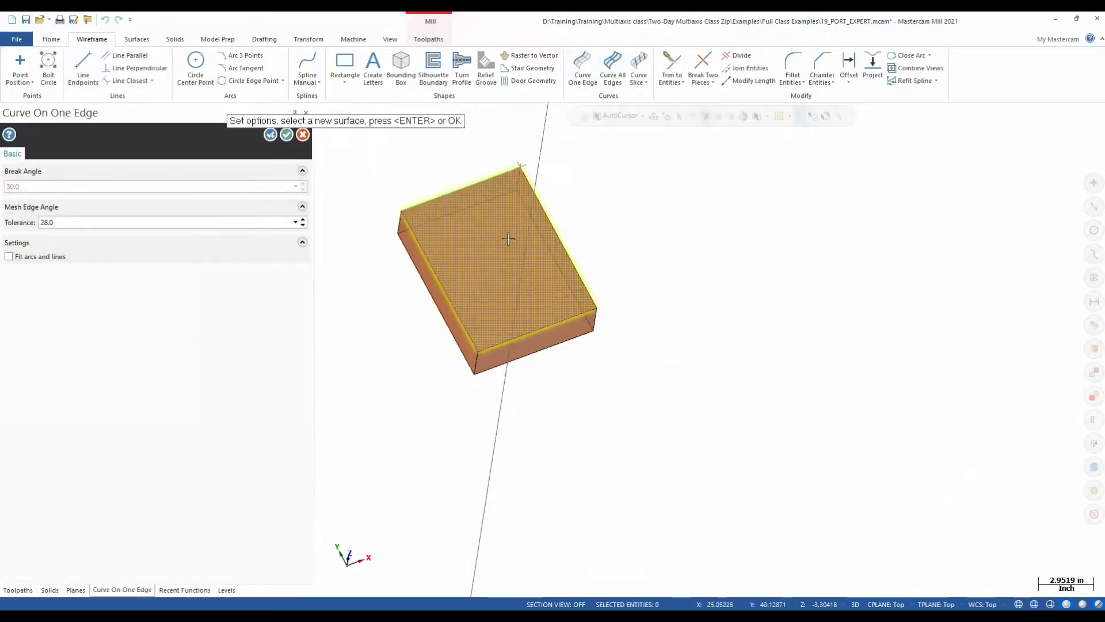
left_click(514, 240)
left_click(563, 236)
left_click(549, 291)
left_click(557, 350)
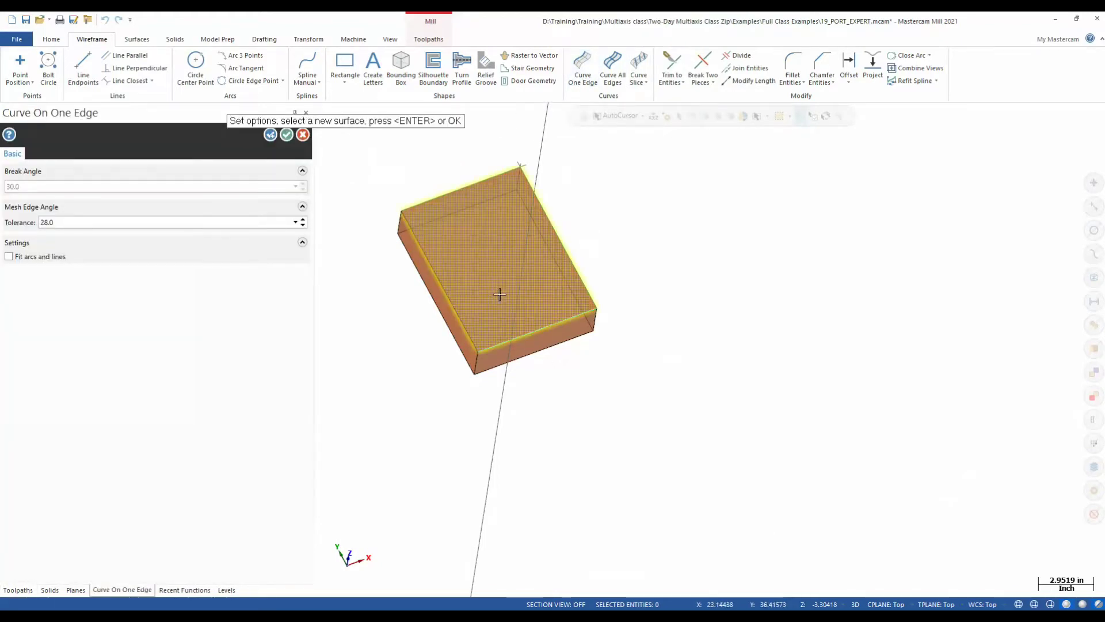
left_click(498, 291)
left_click(451, 274)
left_click(287, 136)
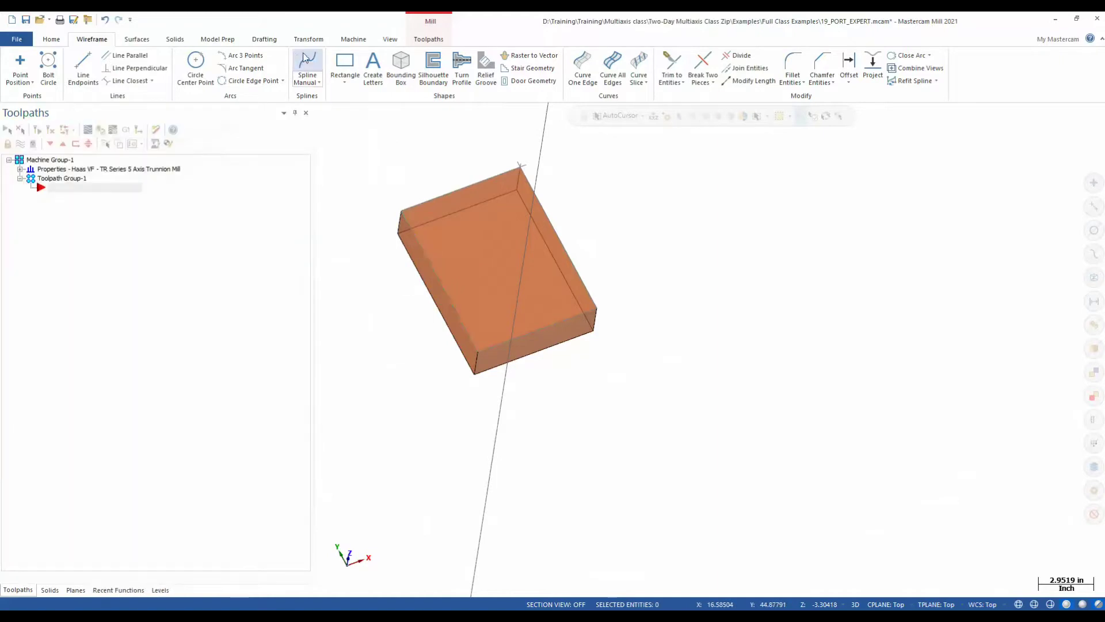
Step: Draw two lines across the box's top face: one joining the midpoints of the short edges, one diagonal between opposite corners
left_click(83, 68)
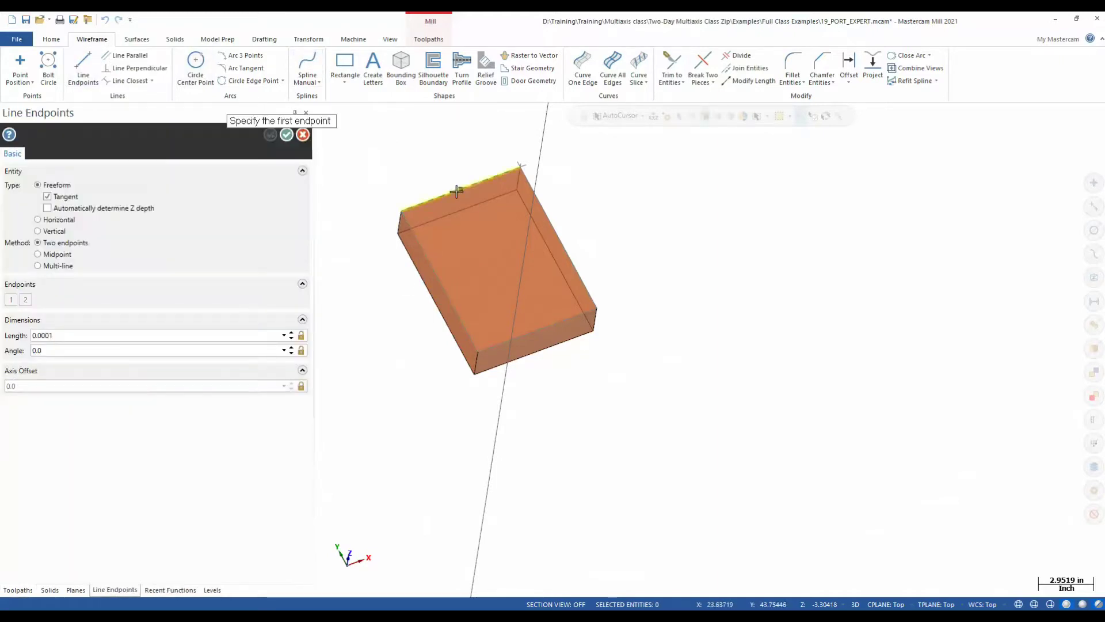
left_click(460, 189)
left_click(537, 329)
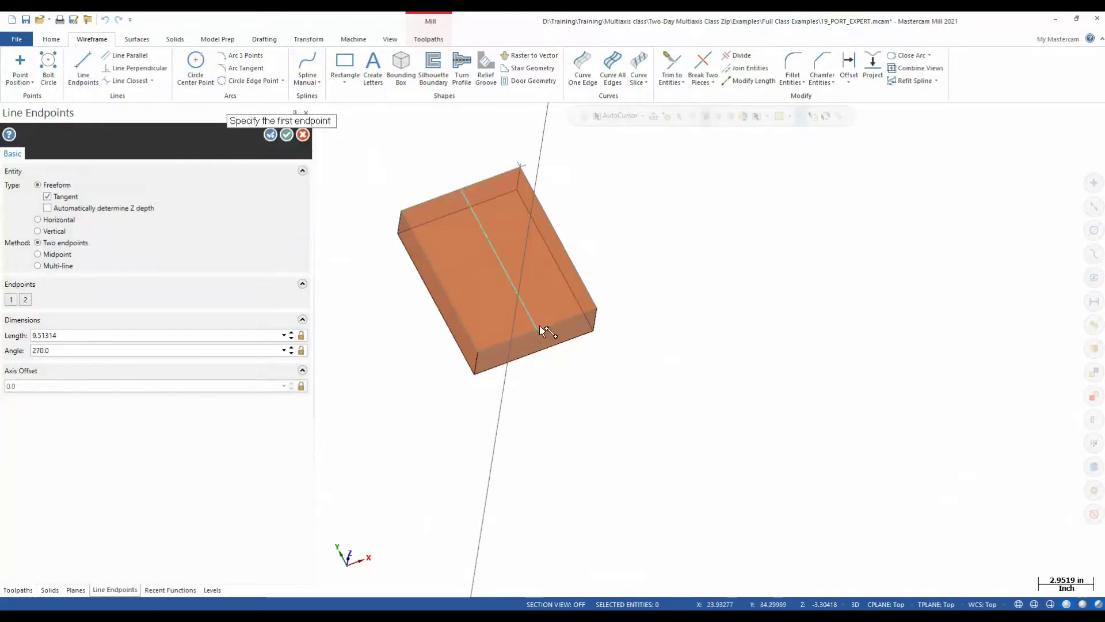
left_click(521, 167)
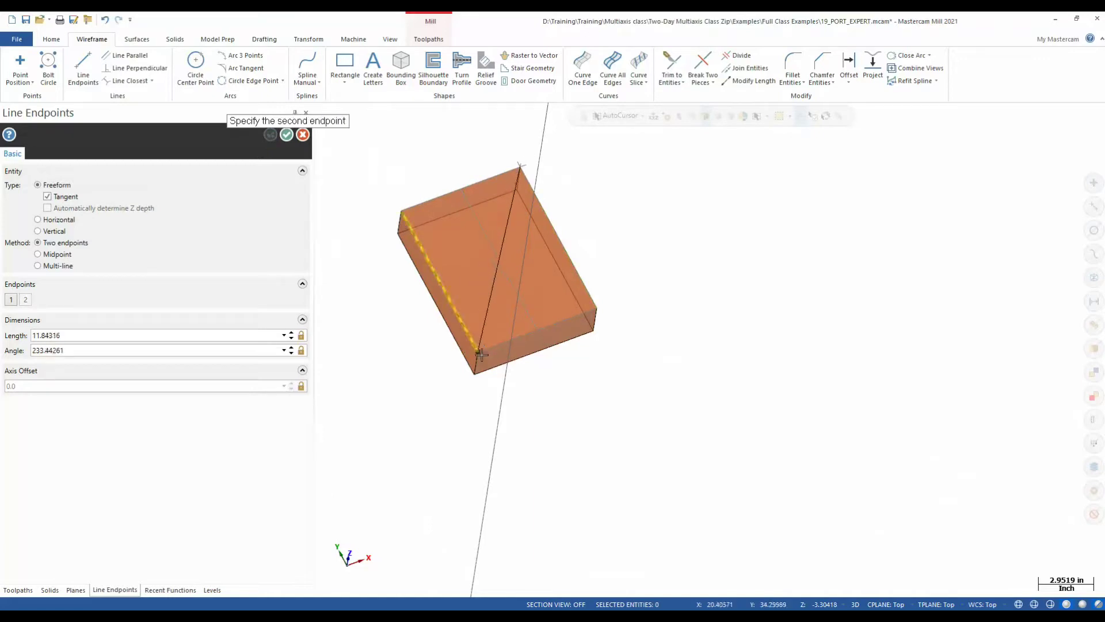
left_click(478, 350)
left_click(287, 134)
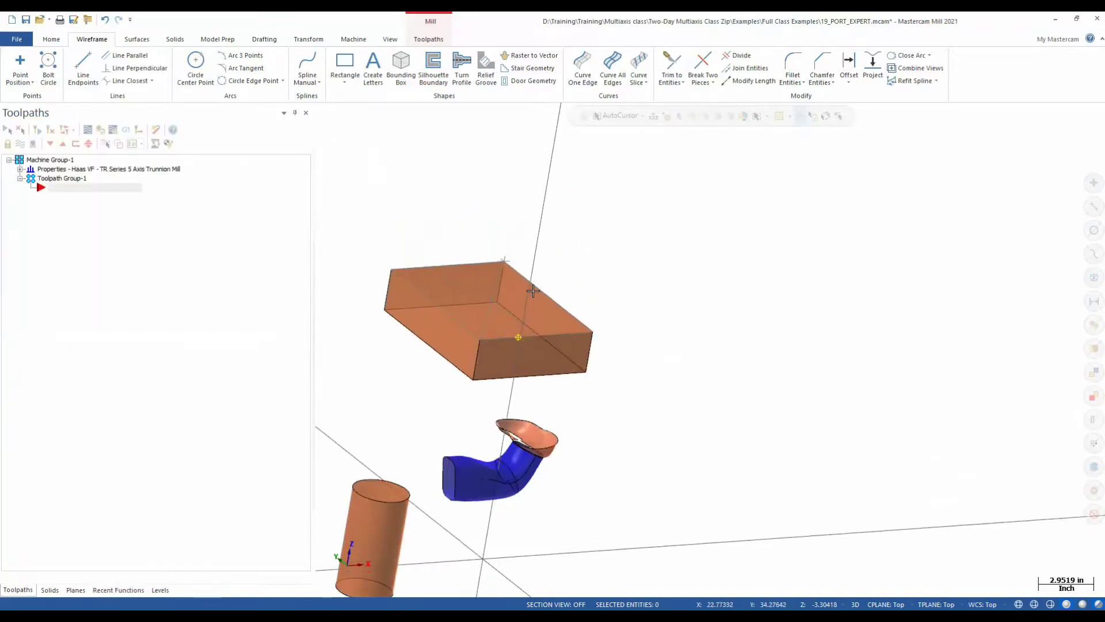
Step: Take the construction depth from the diagonal line's endpoint at the box's top front corner
left_click(804, 604)
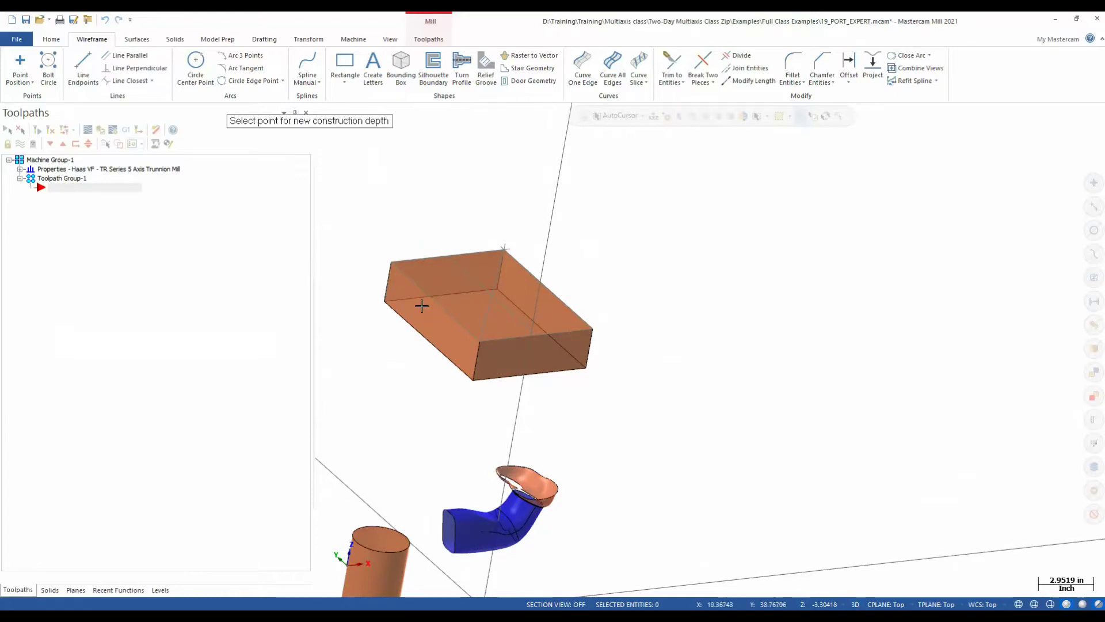
left_click(481, 345)
left_click(837, 604)
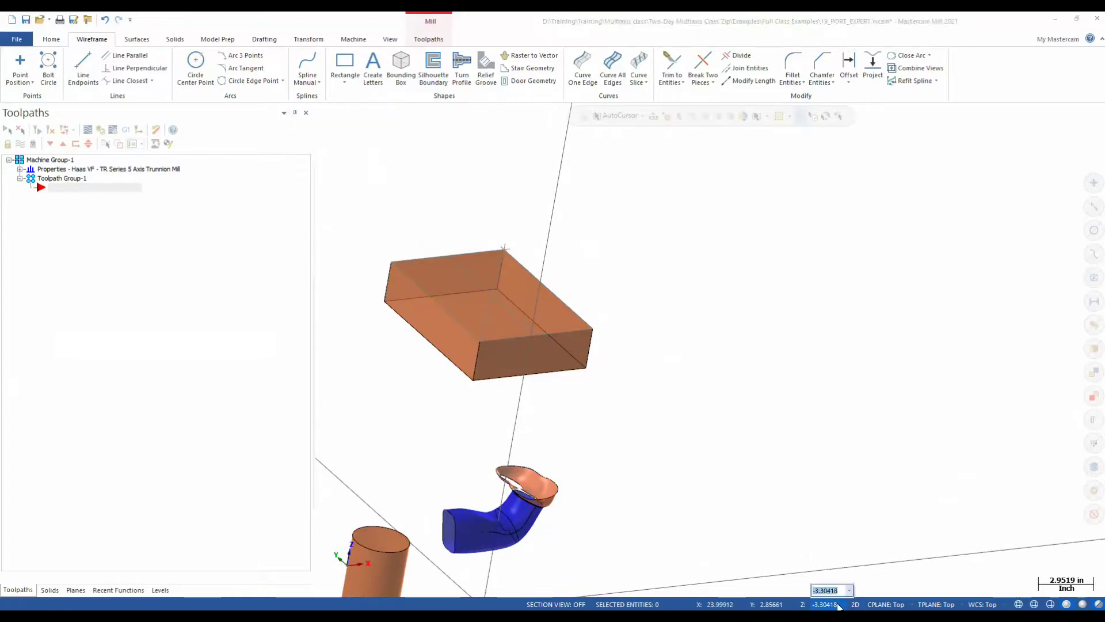
key("Return")
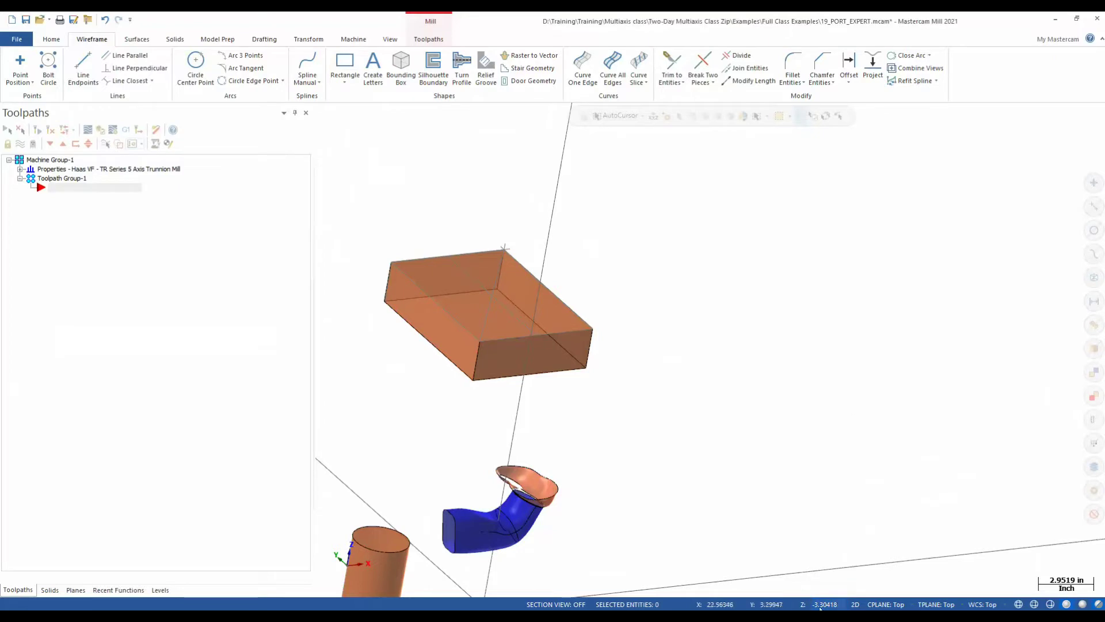
Step: Set the construction depth to Z 0
left_click(820, 604)
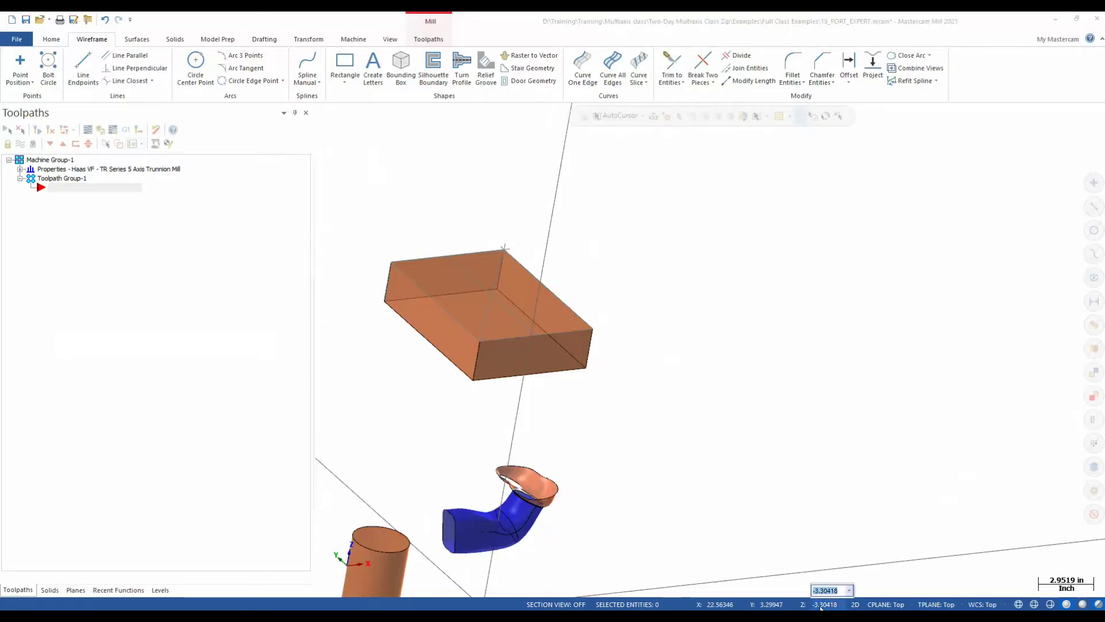
type("0")
key("Return")
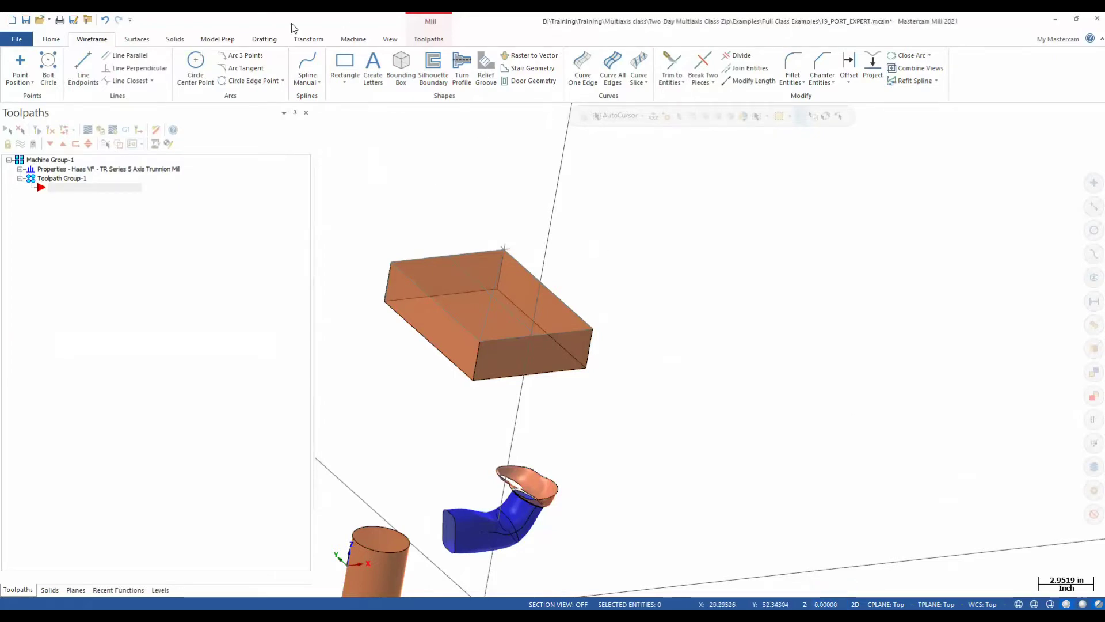
Step: Draw an S-shaped manual spline running lengthwise over the box in the Top view
right_click(640, 255)
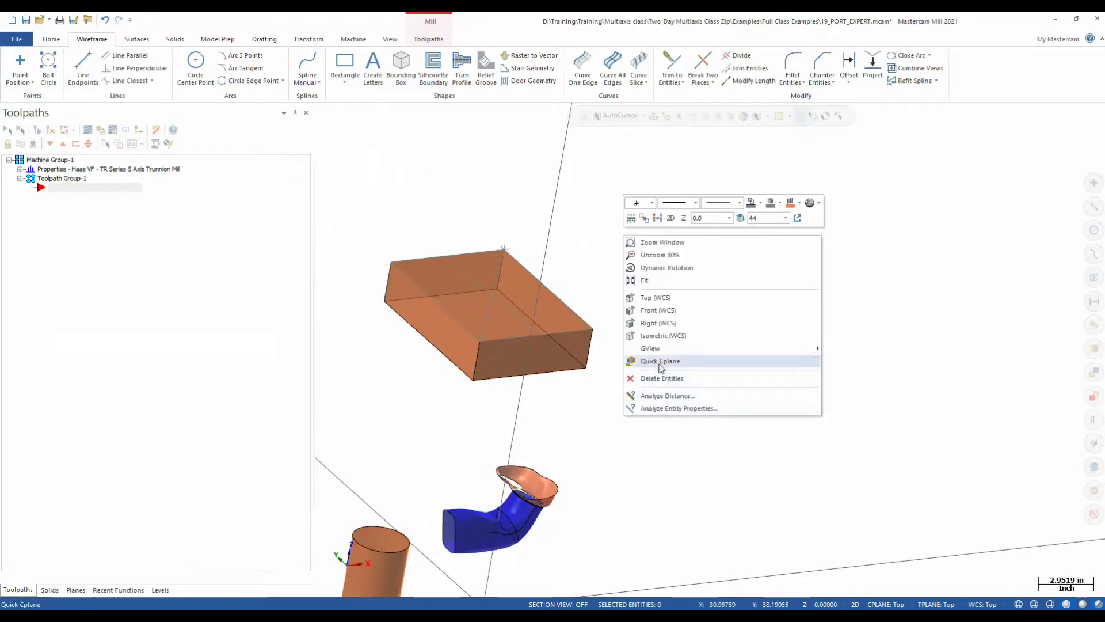
left_click(653, 298)
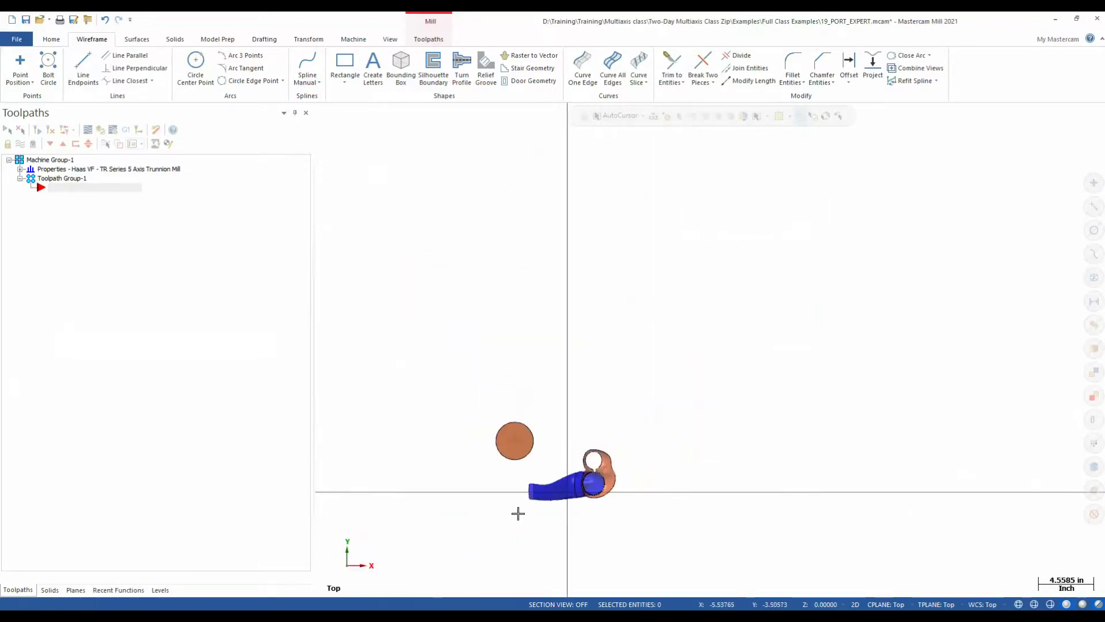
left_click(312, 68)
left_click(662, 305)
left_click(670, 331)
left_click(686, 345)
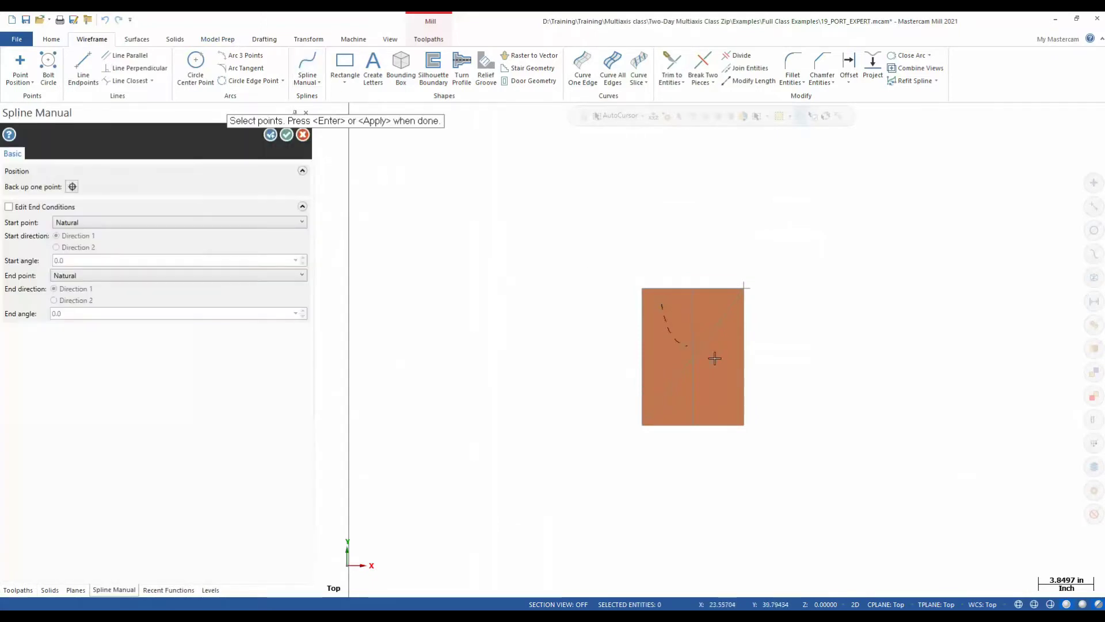
left_click(723, 374)
left_click(713, 403)
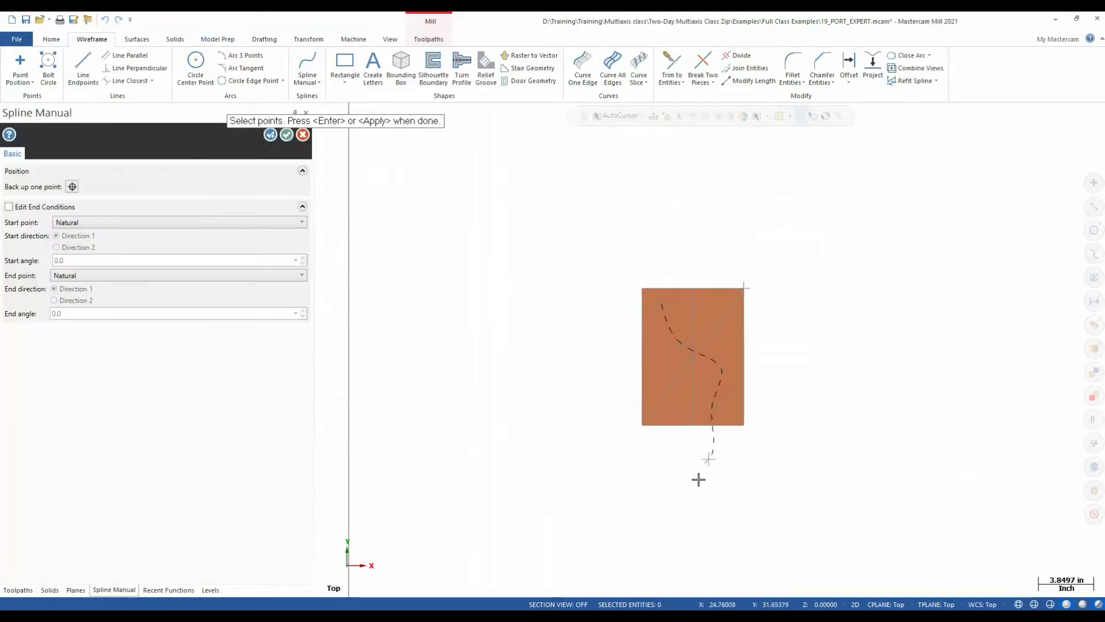
key("Return")
middle_click_drag(777, 390, 754, 355)
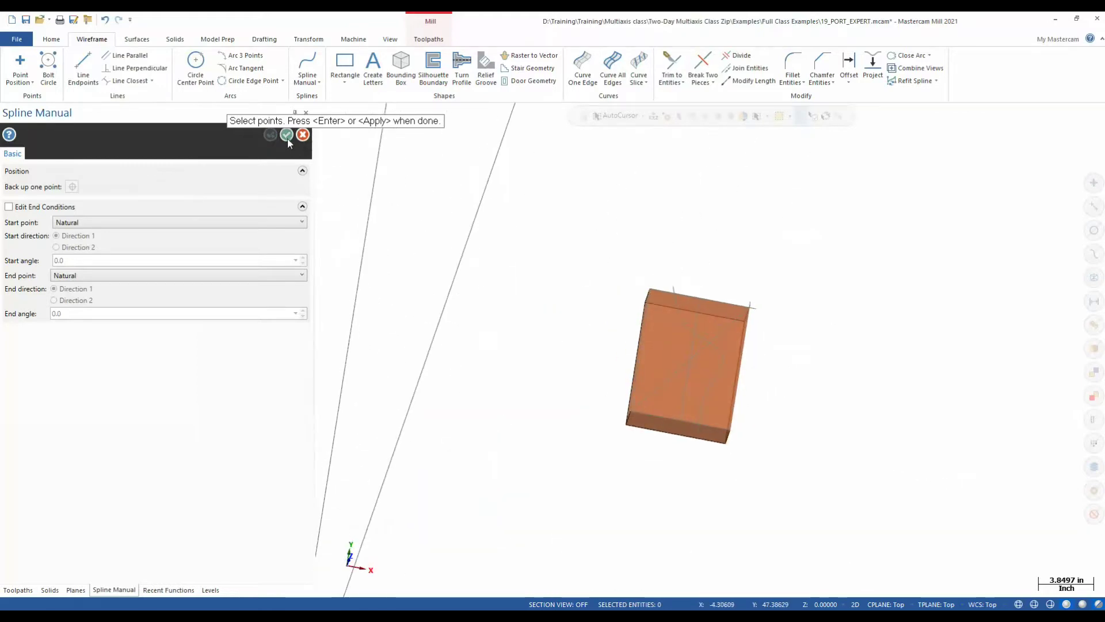
left_click(288, 138)
Step: Create a multiaxis Along Curve toolpath and set the box's lengthwise center line as its lead chain
left_click(431, 41)
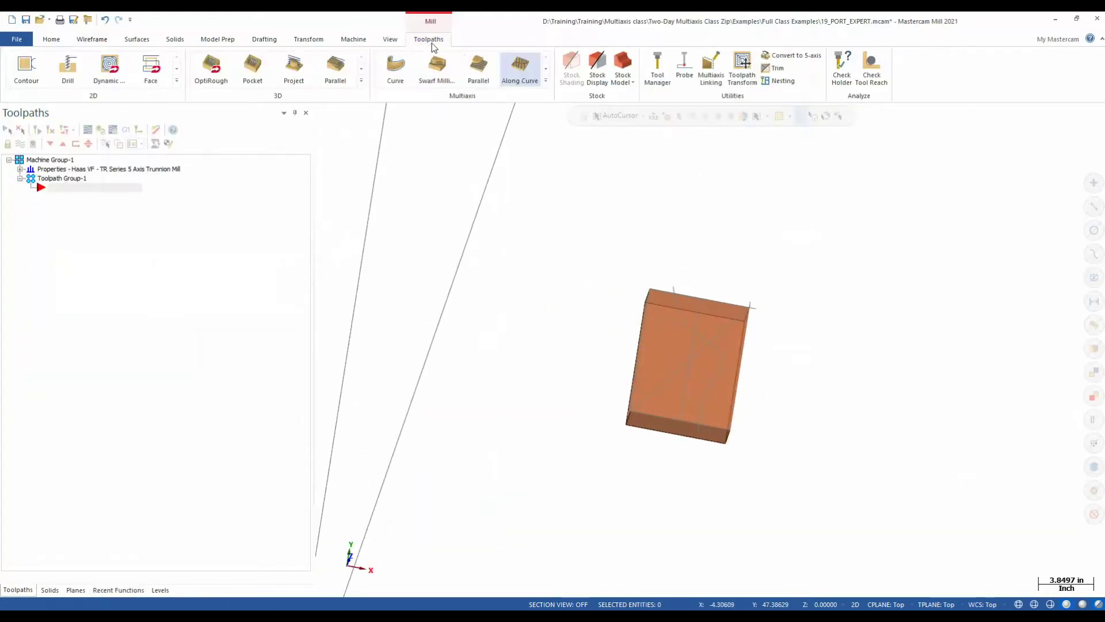
left_click(516, 70)
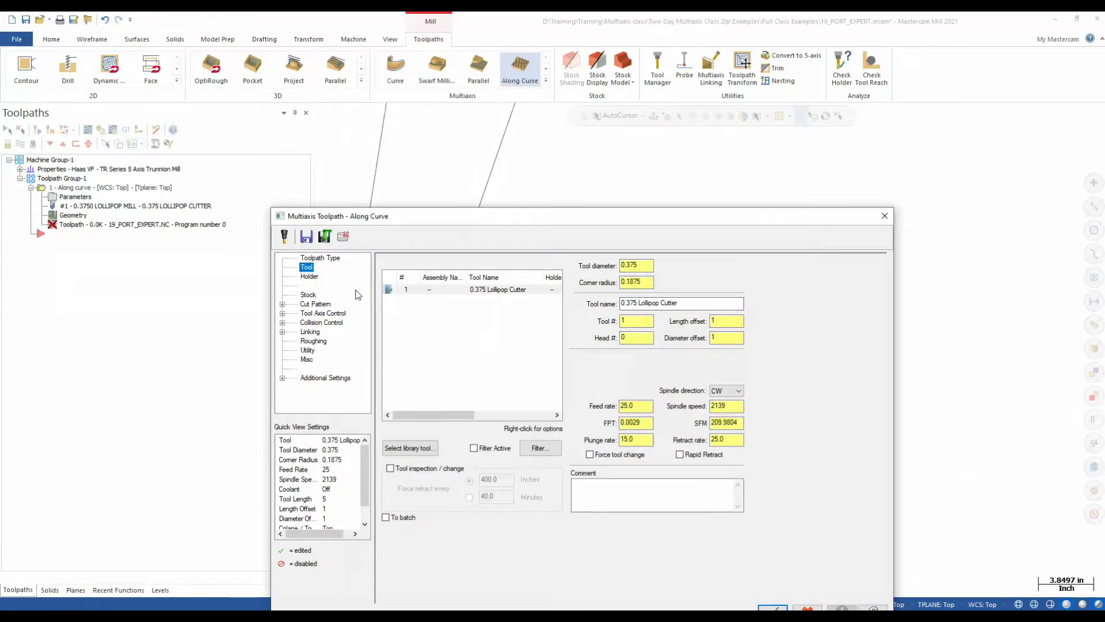
left_click(322, 305)
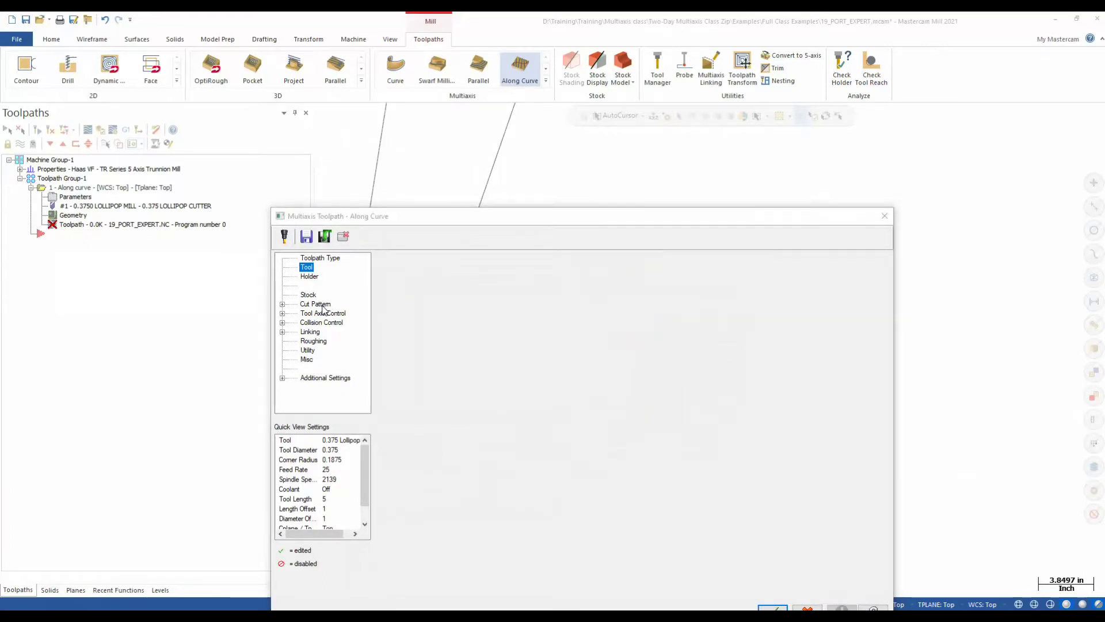
left_click(319, 305)
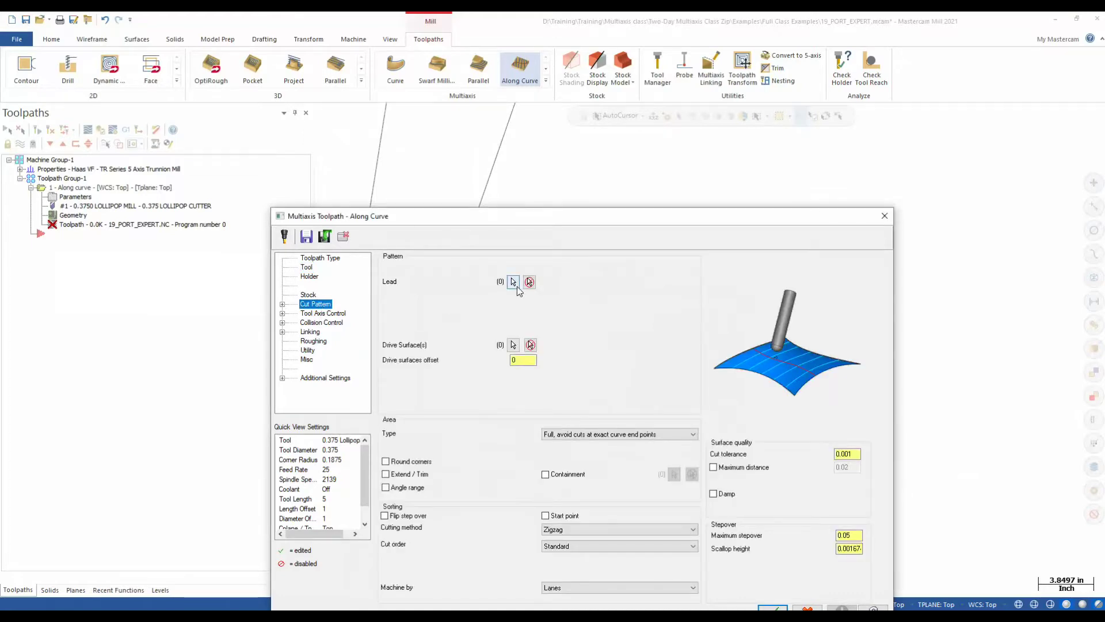
left_click(513, 283)
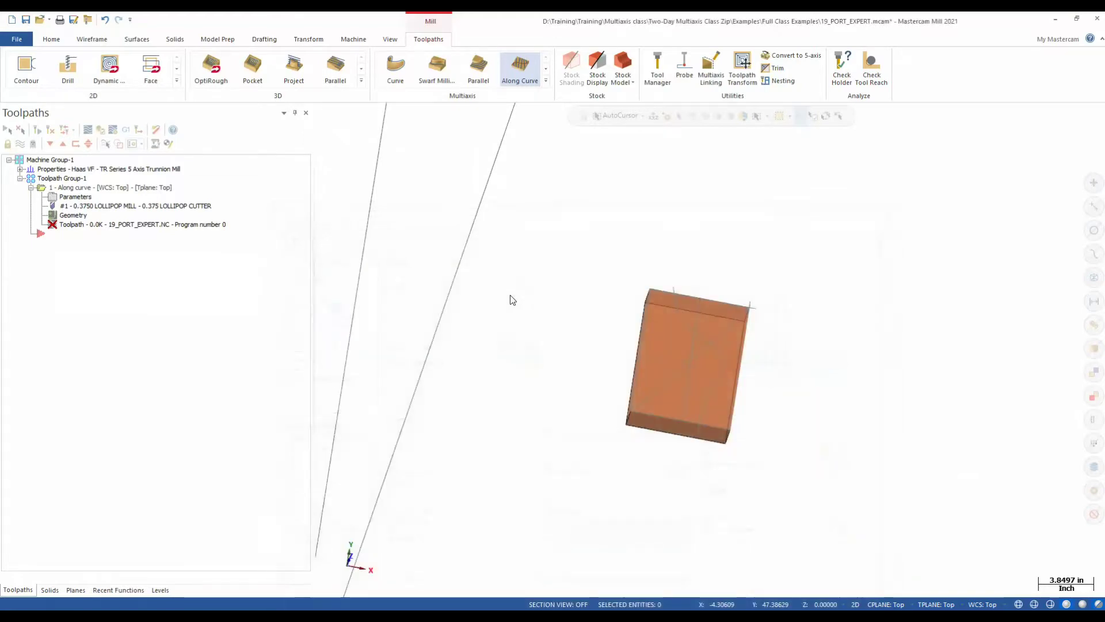
left_click(690, 372)
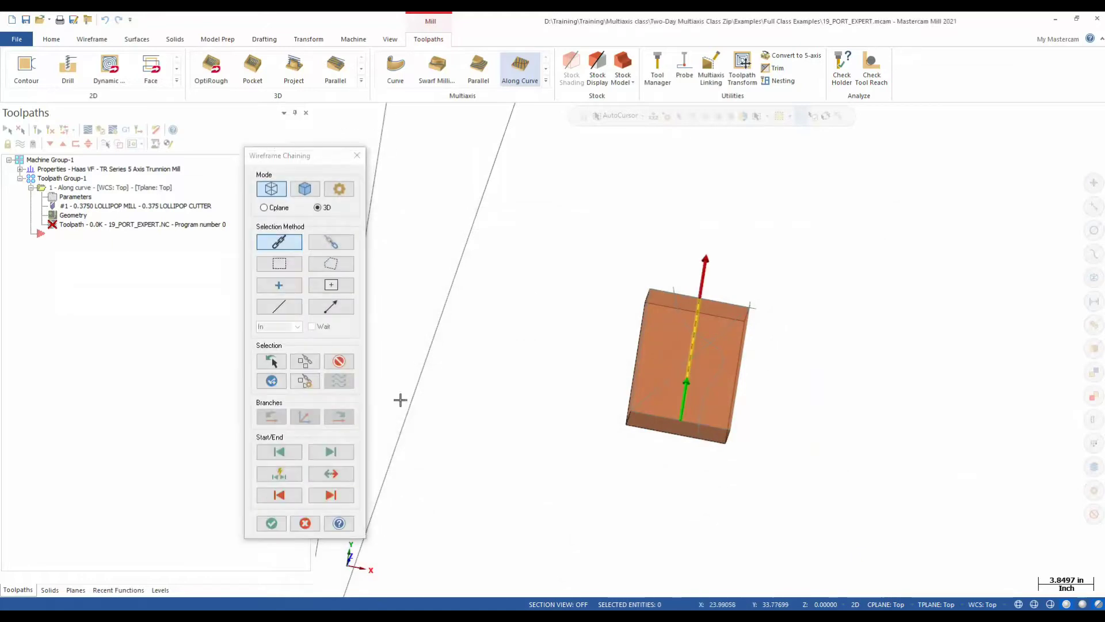
left_click(272, 525)
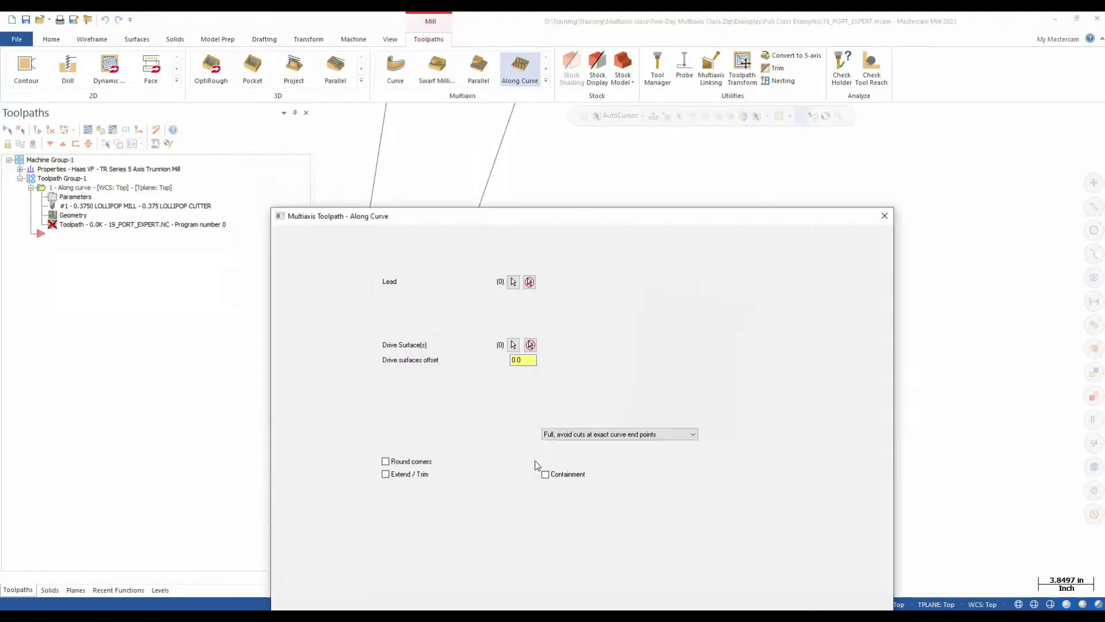
Step: Select the box's top face as the drive surface of the Along Curve toolpath
left_click(512, 347)
left_click(698, 391)
left_click(677, 141)
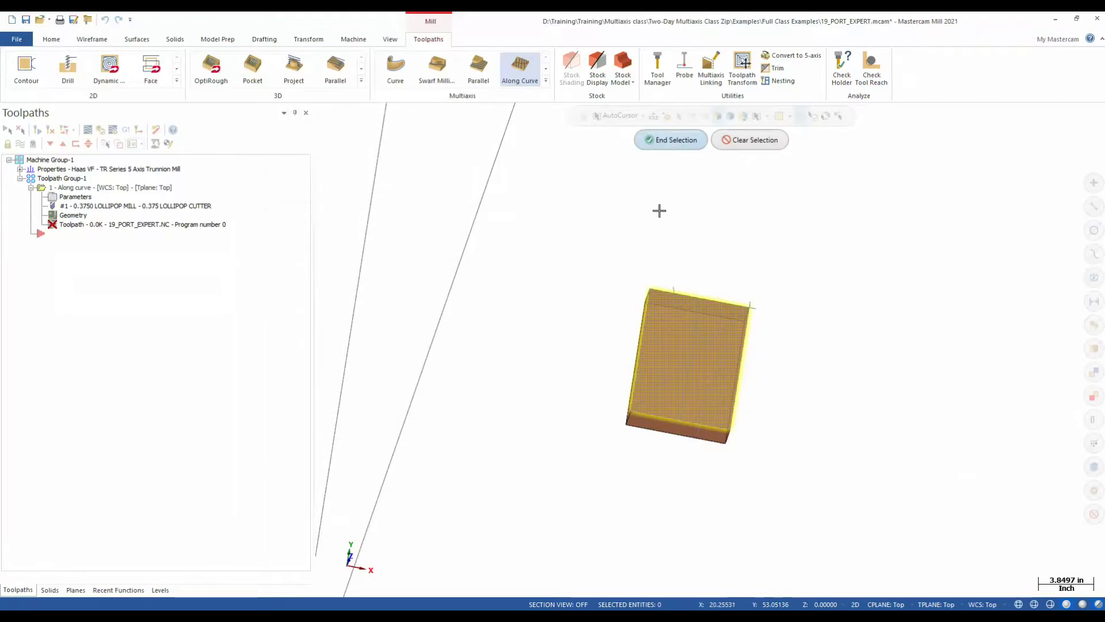
Step: Set the toolpath's tool axis control to Surface with tilt
left_click(319, 315)
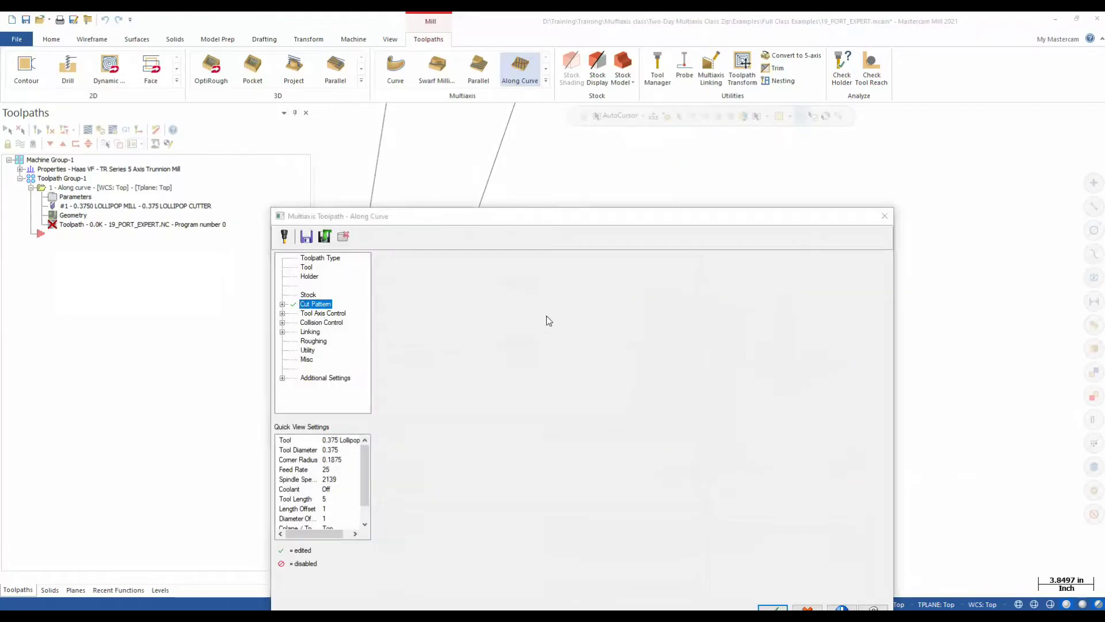
left_click(551, 295)
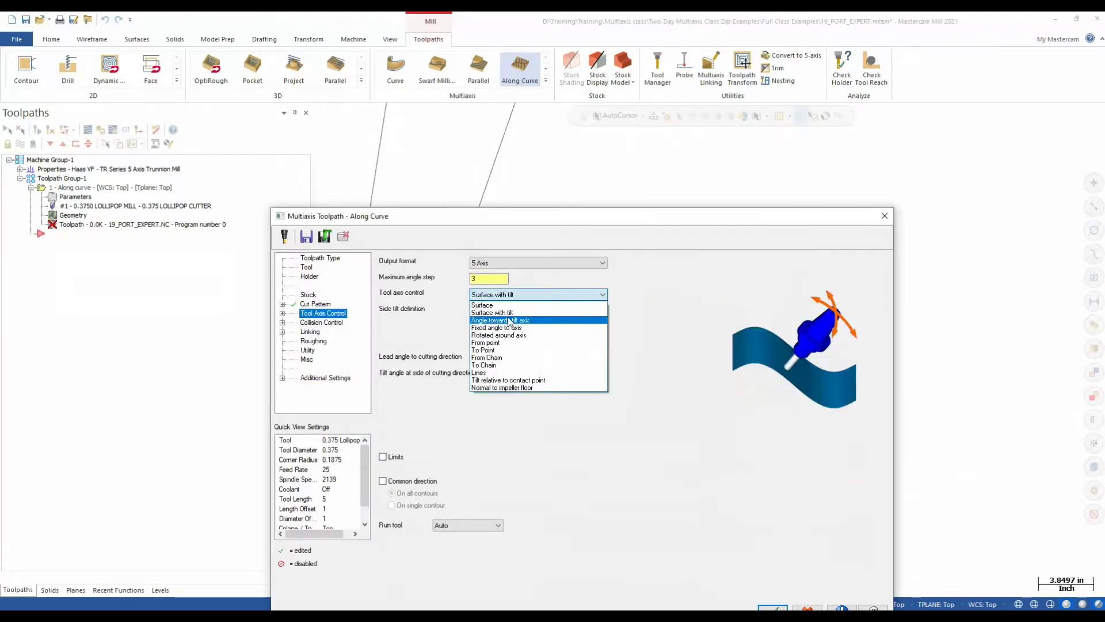
left_click(535, 313)
Step: Turn off the first collision check and accept the parameters to generate the toolpath
left_click(322, 322)
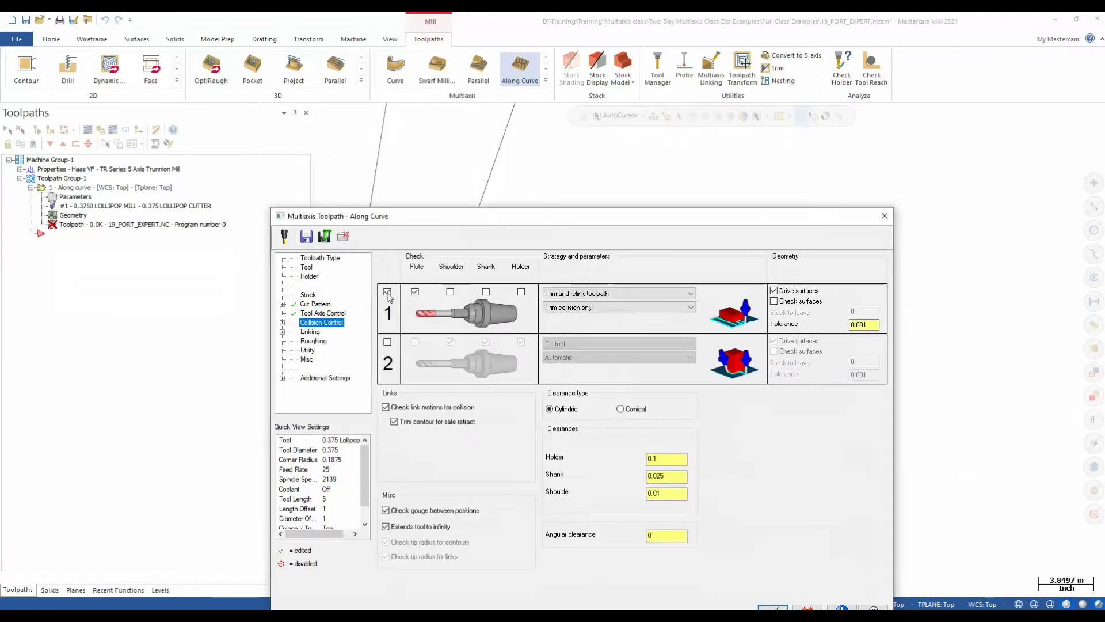
left_click(387, 292)
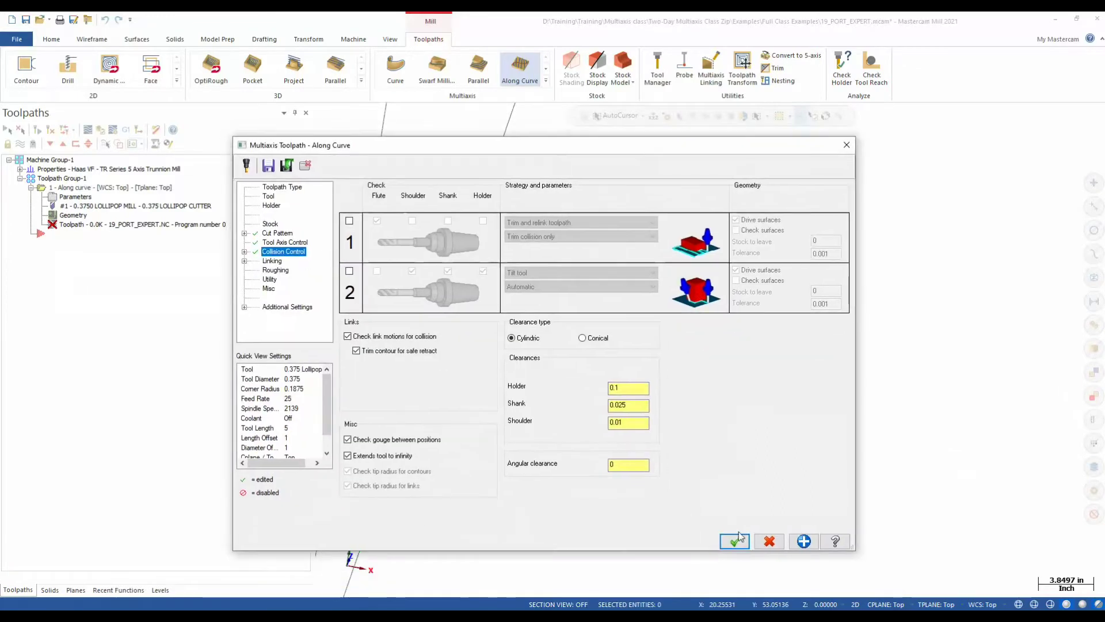
left_click(738, 538)
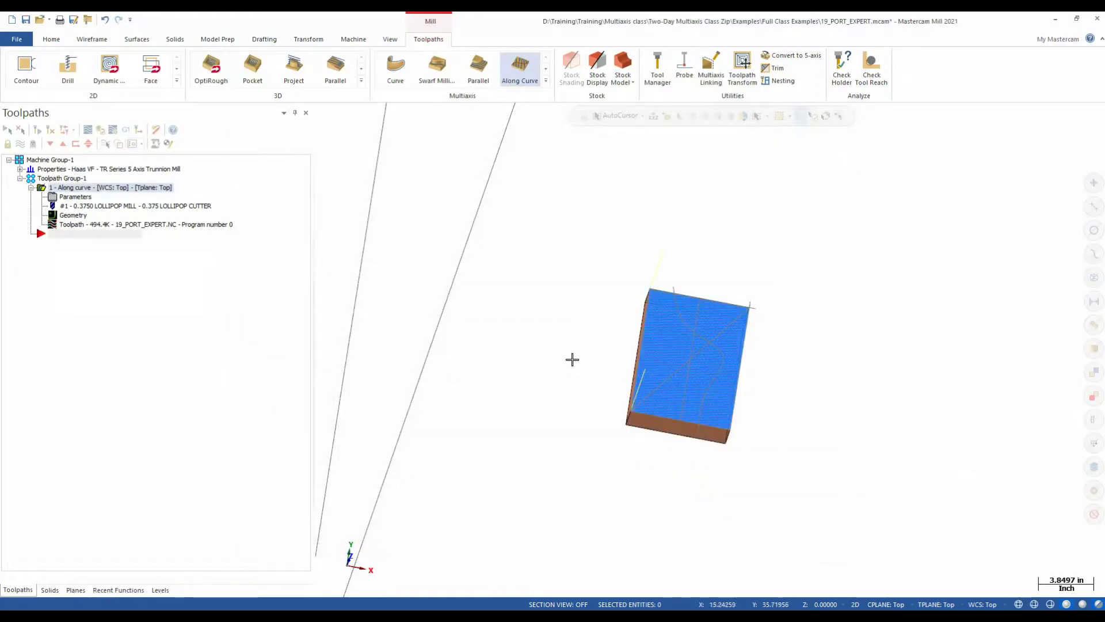
Step: Backplot the Along Curve toolpath with the swept cut shading turned off and advance through the first passes
middle_click_drag(701, 338, 691, 346)
scroll(711, 355, "up", 4)
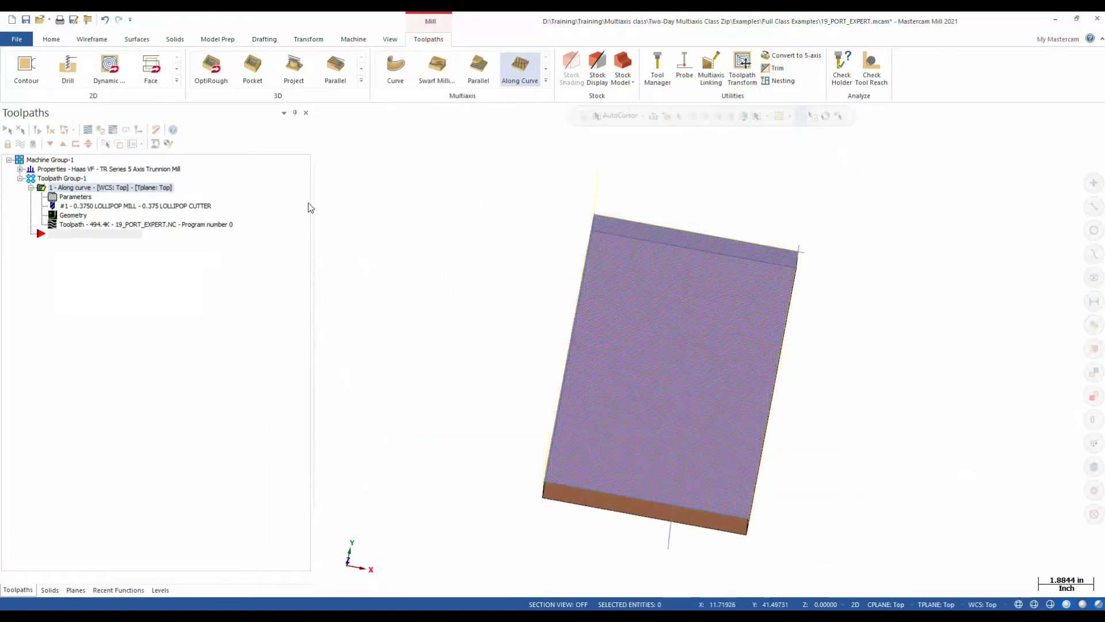
left_click(95, 134)
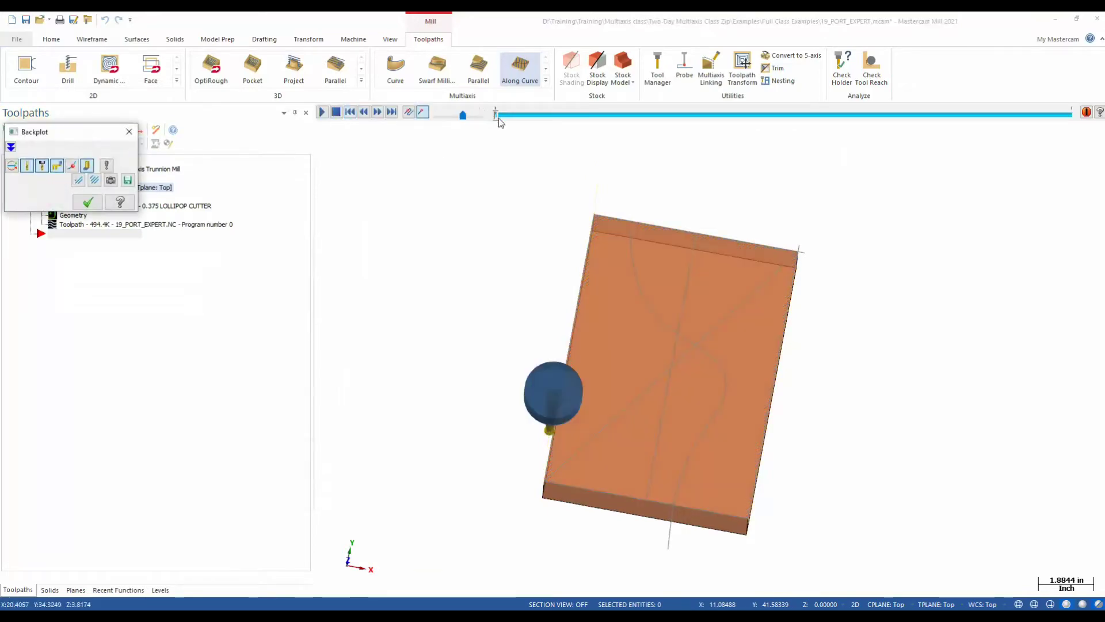
left_click(498, 119)
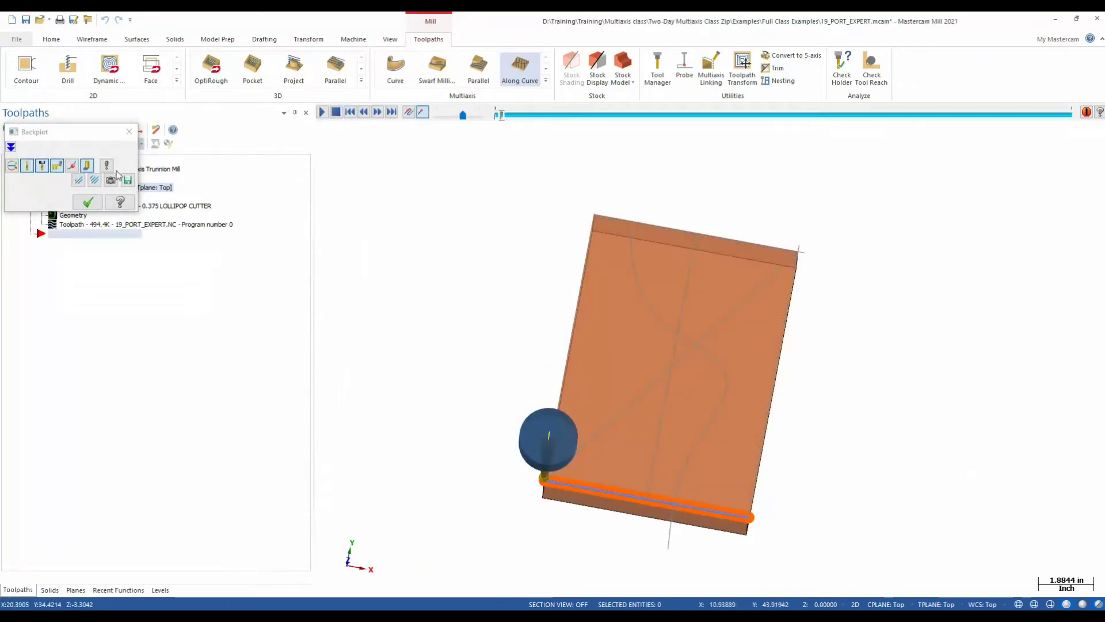
left_click(86, 167)
left_click_drag(503, 116, 582, 130)
Step: Examine the passes near the box's front end up close, advance the backplot further across the top face, and close it
scroll(655, 484, "up", 6)
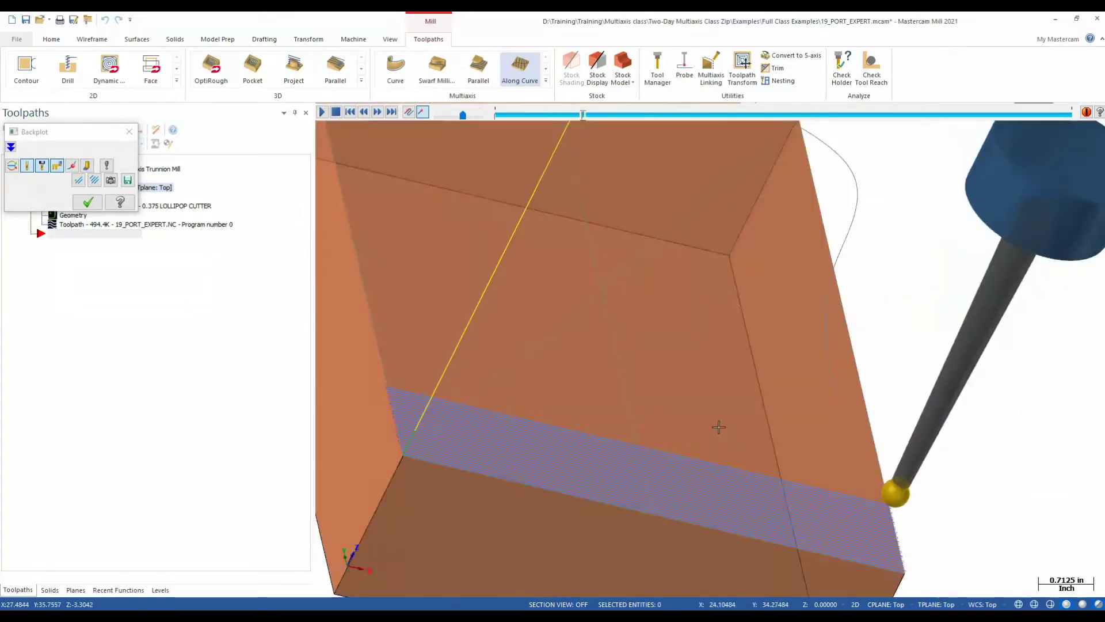
middle_click_drag(719, 427, 715, 453)
scroll(821, 430, "down", 3)
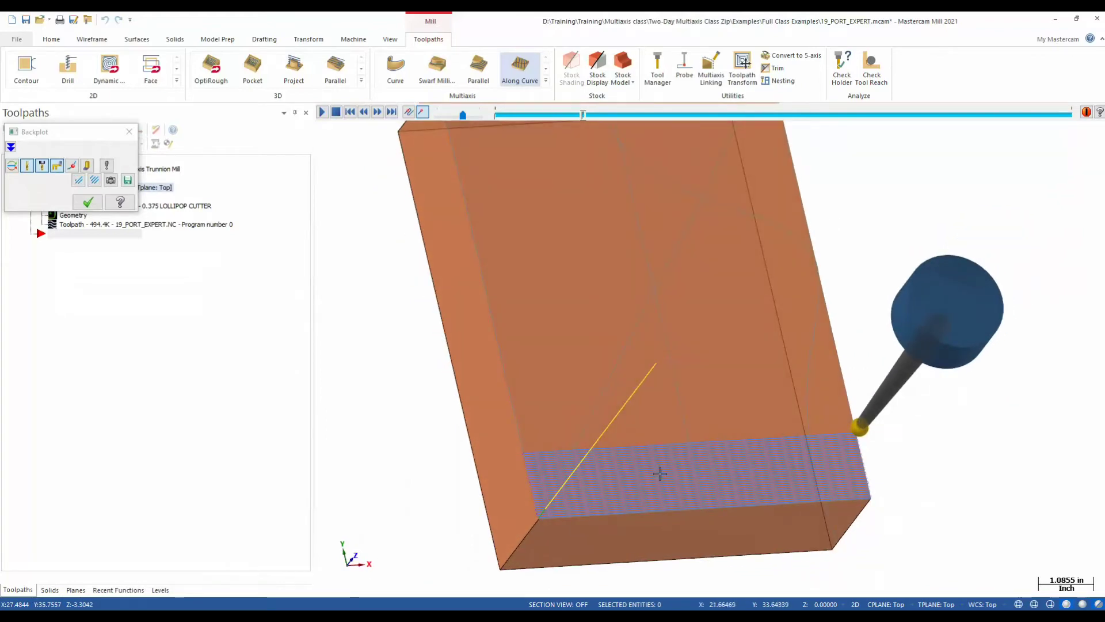
scroll(684, 458, "up", 10)
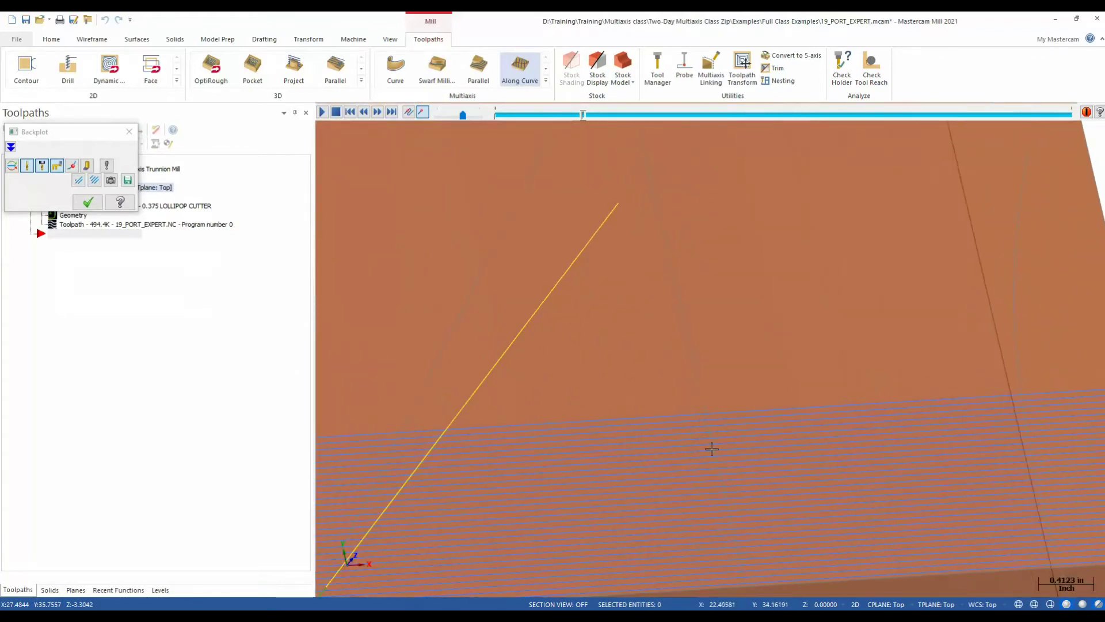
left_click_drag(581, 117, 693, 117)
scroll(682, 466, "down", 5)
scroll(682, 466, "down", 3)
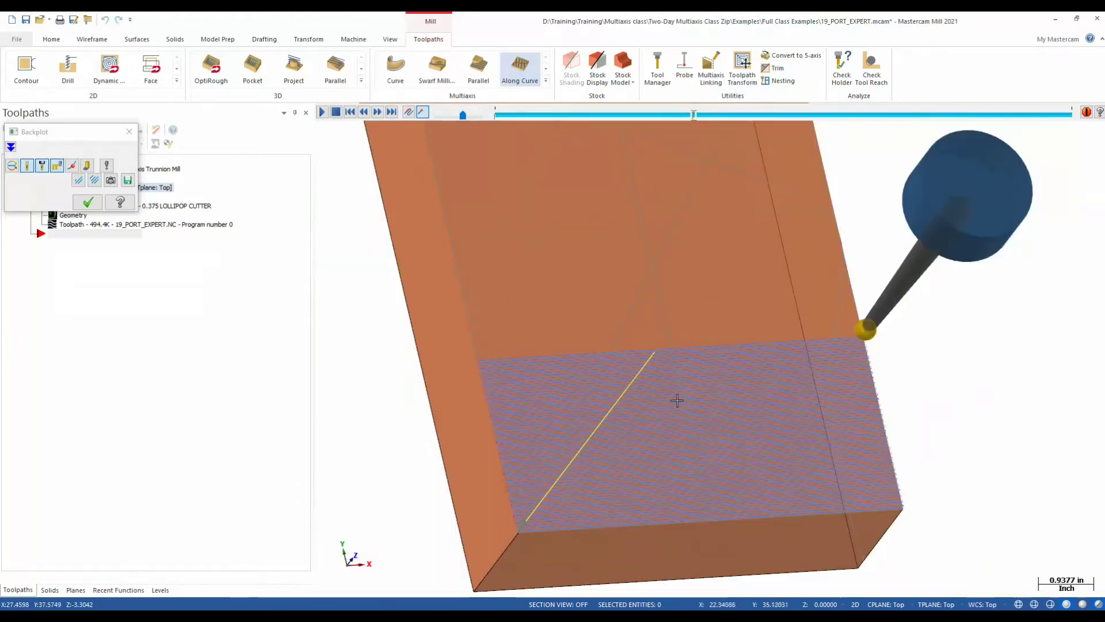
left_click(87, 202)
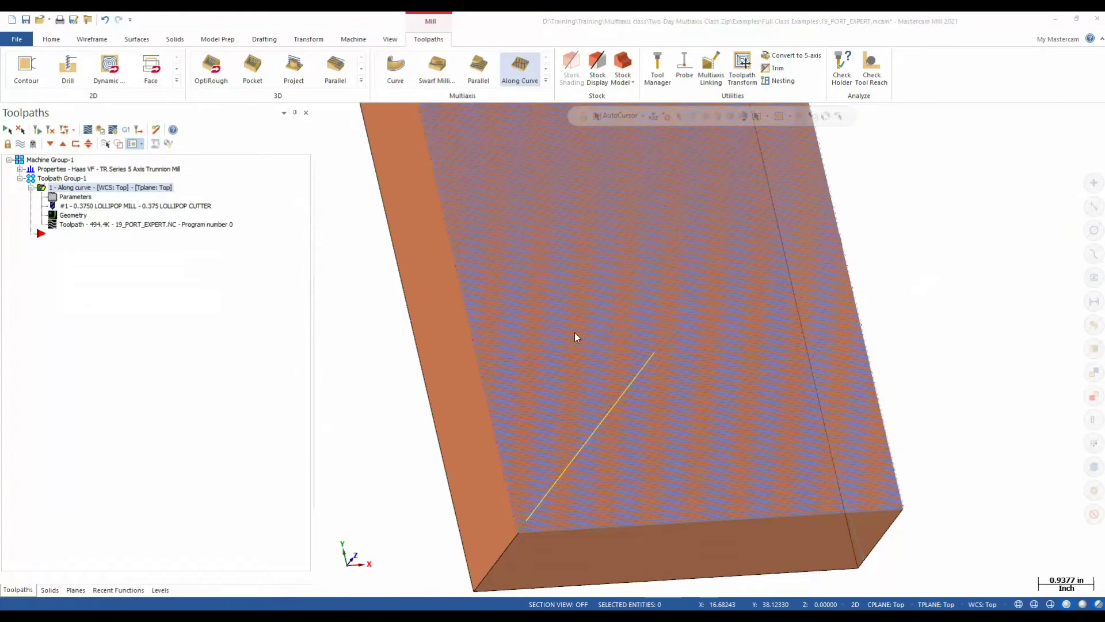
Step: Replace the toolpath's lead chain with the diagonal line across the box's top face
left_click(75, 196)
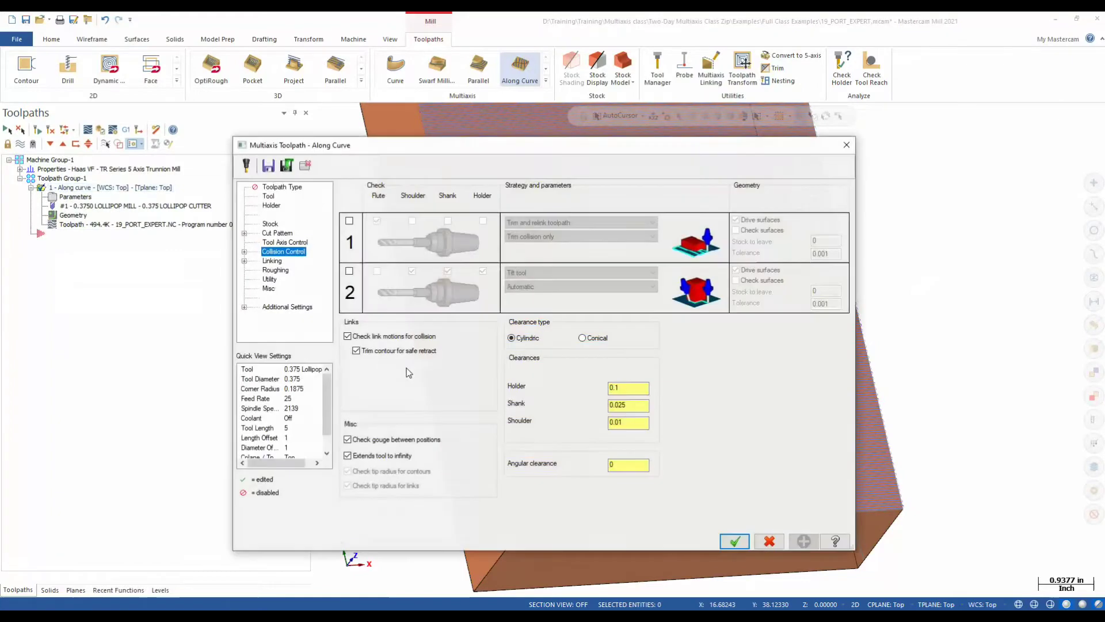
left_click(282, 244)
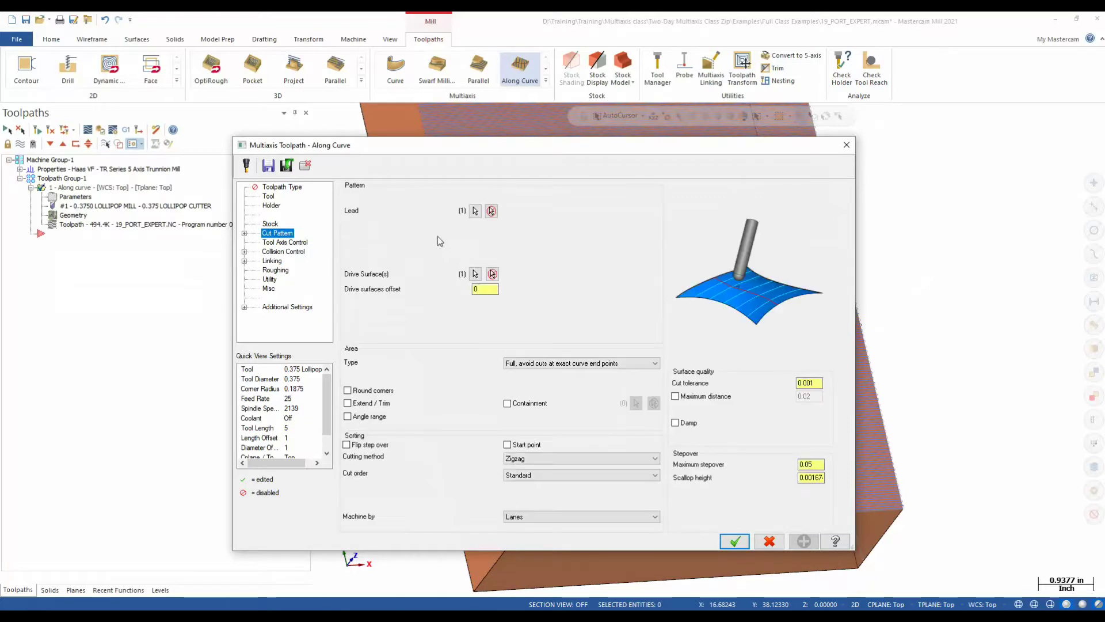
left_click(475, 211)
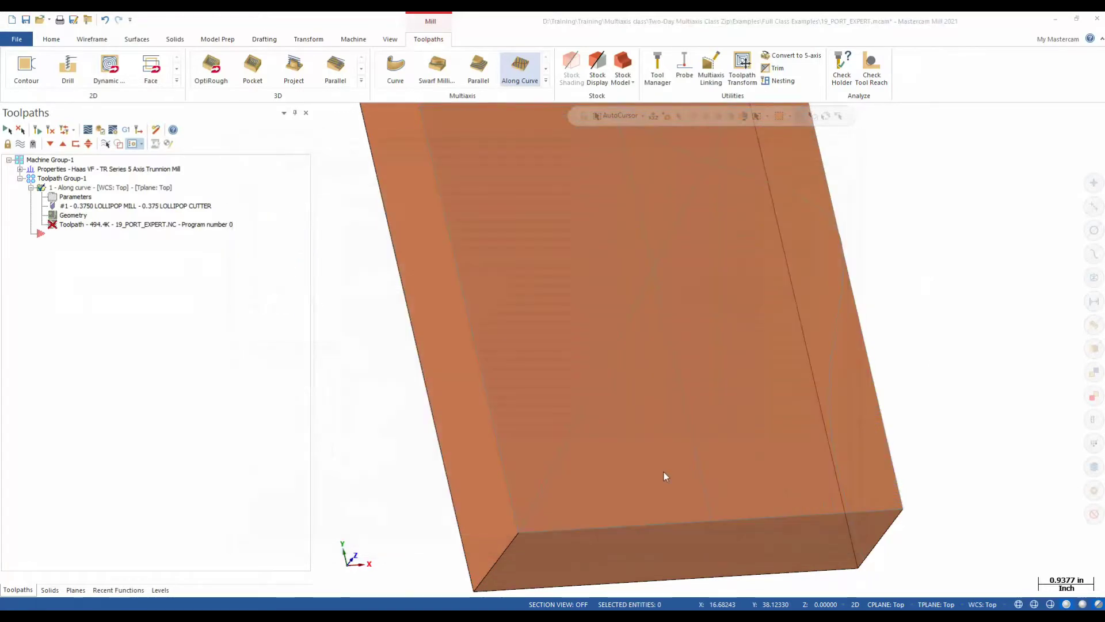
left_click(555, 453)
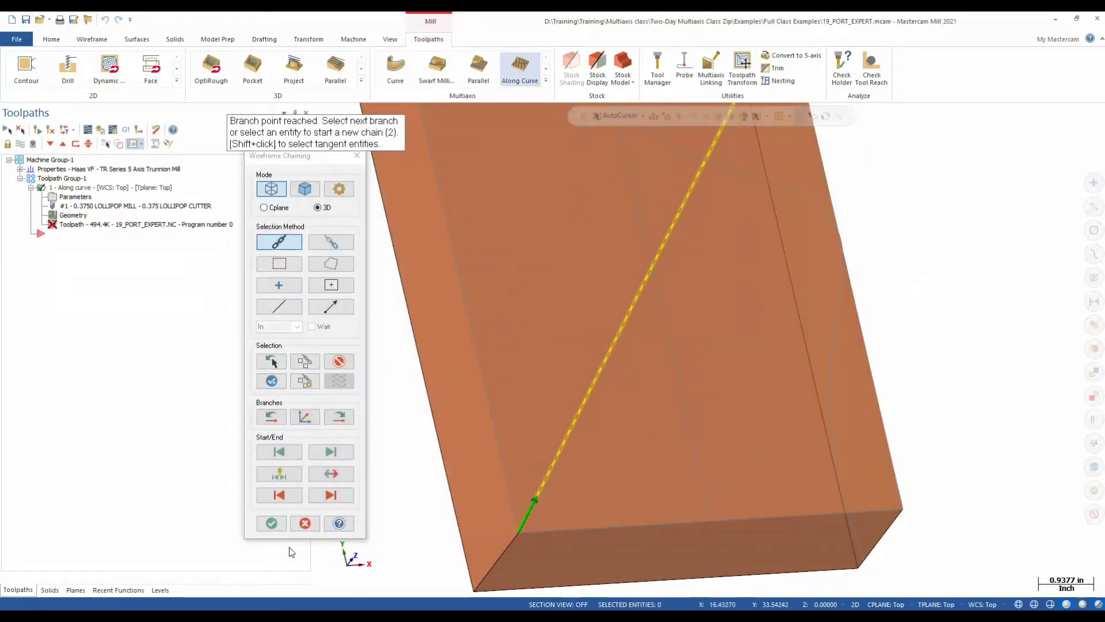
left_click(275, 524)
left_click(803, 539)
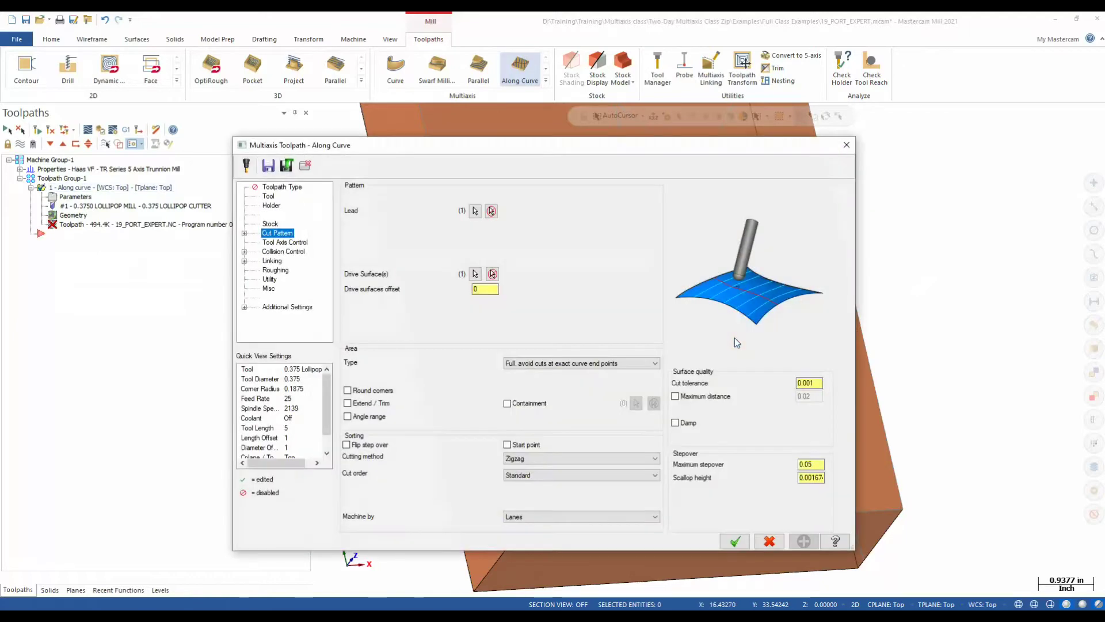
Step: Set the toolpath's maximum stepover to 0.5 and accept the parameters
left_click(822, 464)
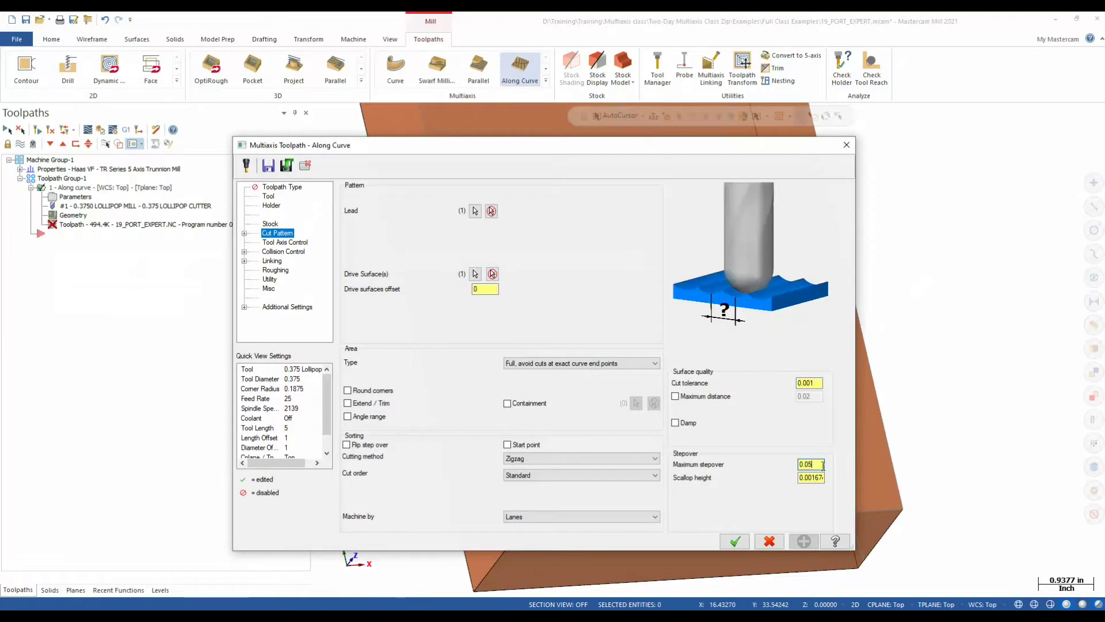
key("BackSpace")
type("0.5")
key("Tab")
left_click(735, 541)
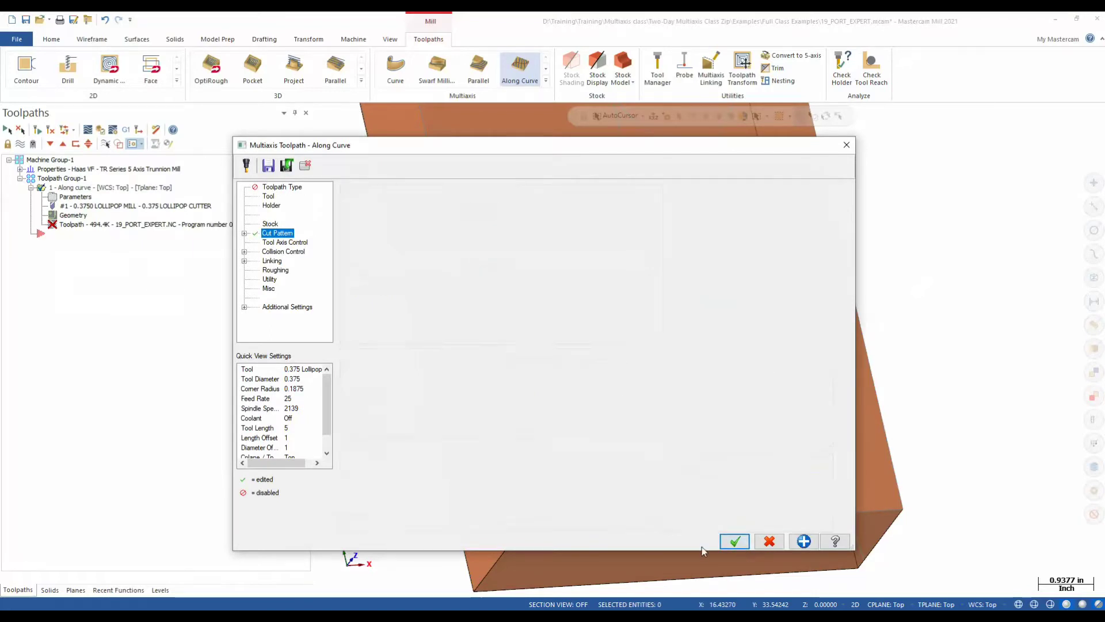
Step: Regenerate the toolpath and inspect how its passes run relative to the diagonal lead line
left_click(38, 130)
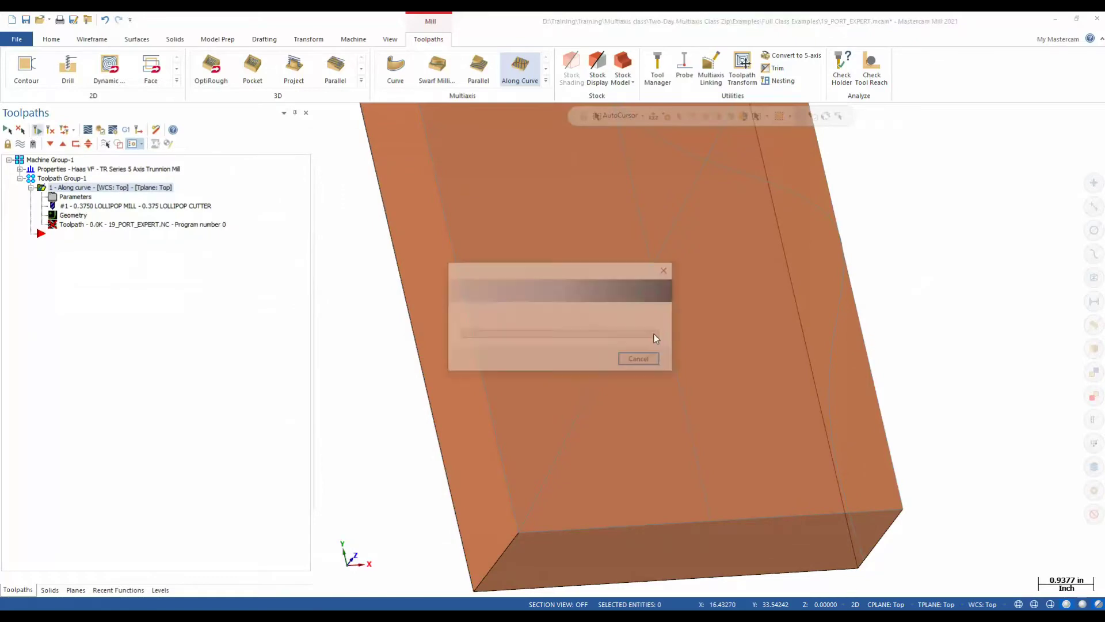
scroll(633, 392, "down", 3)
middle_click_drag(621, 399, 570, 439)
scroll(594, 436, "up", 5)
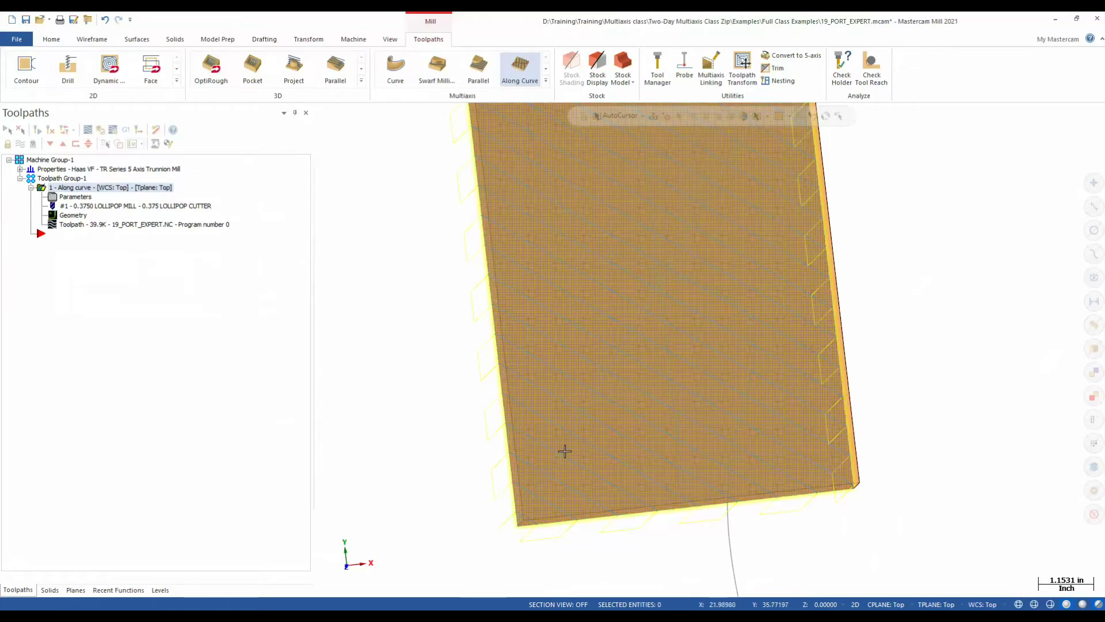
scroll(609, 504, "down", 1)
scroll(600, 510, "down", 3)
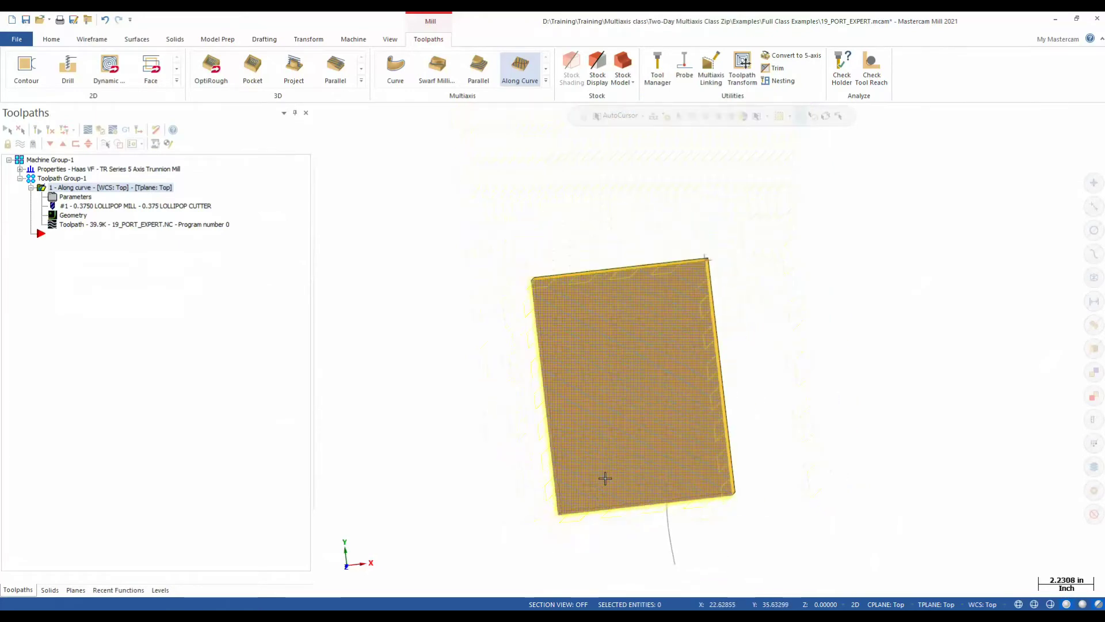
middle_click_drag(605, 476, 610, 439)
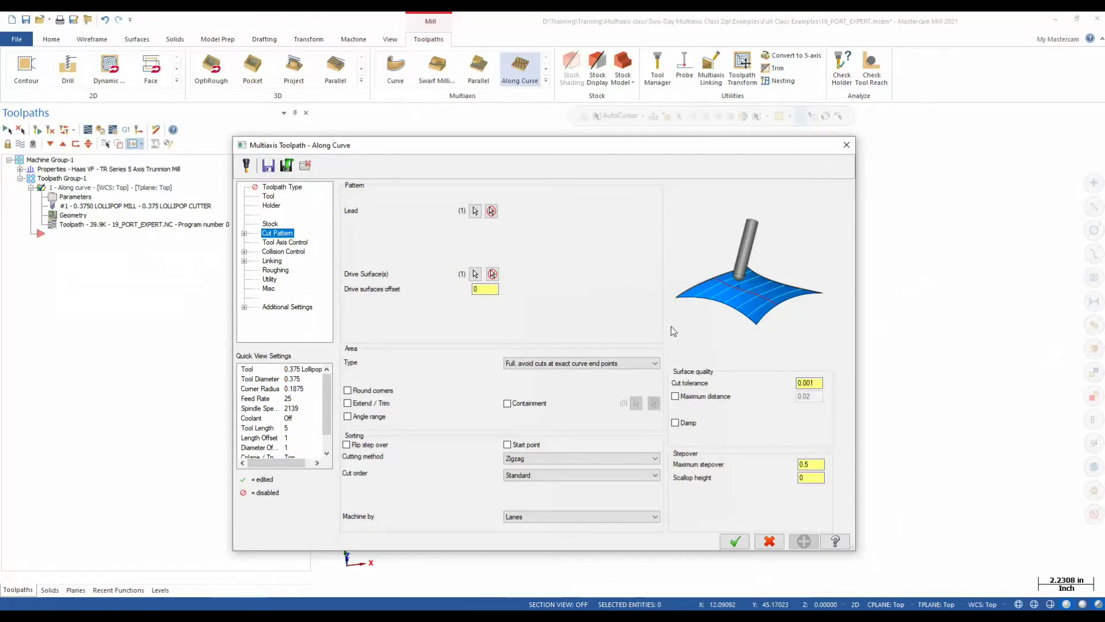
Step: Replace the toolpath's lead chain with the S-shaped spline above the box and accept the parameters
left_click(476, 210)
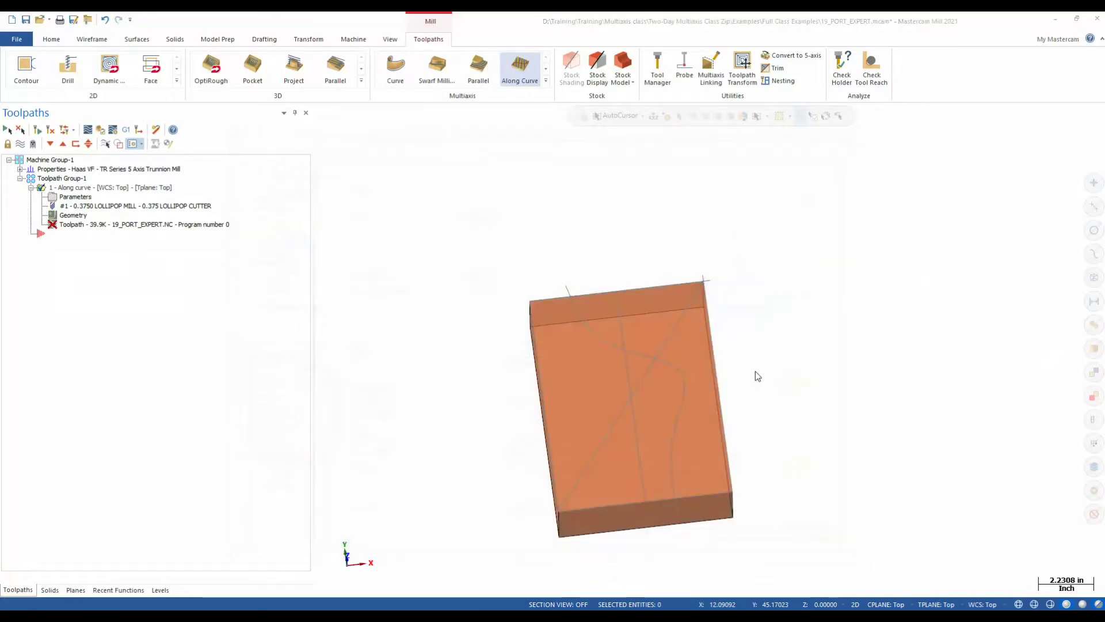
middle_click_drag(750, 385, 774, 318)
left_click(693, 436)
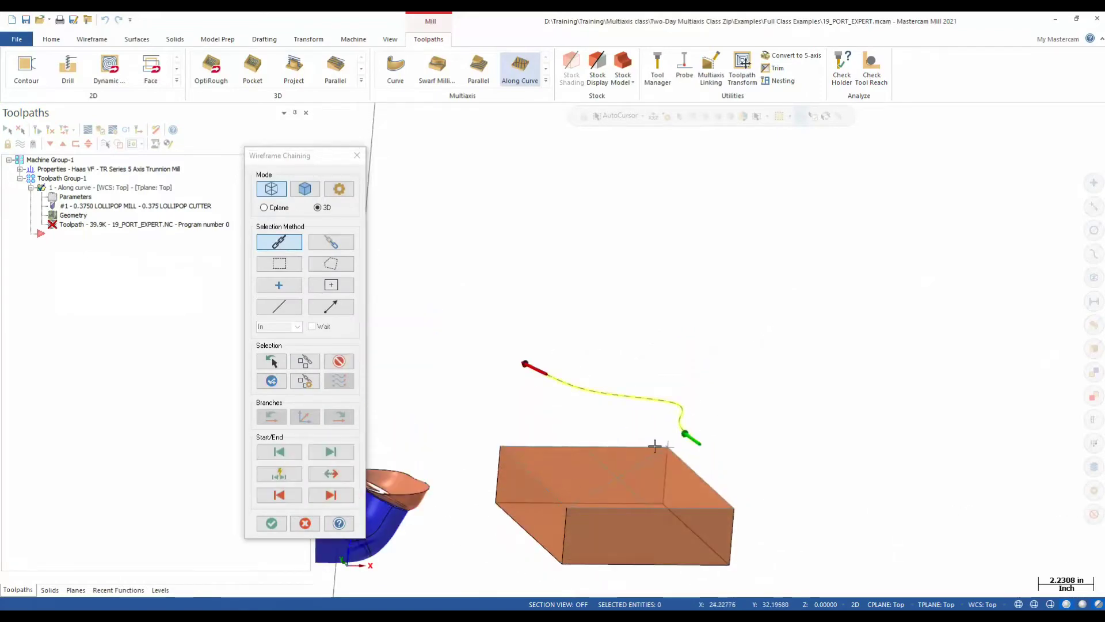
left_click(271, 521)
left_click(747, 537)
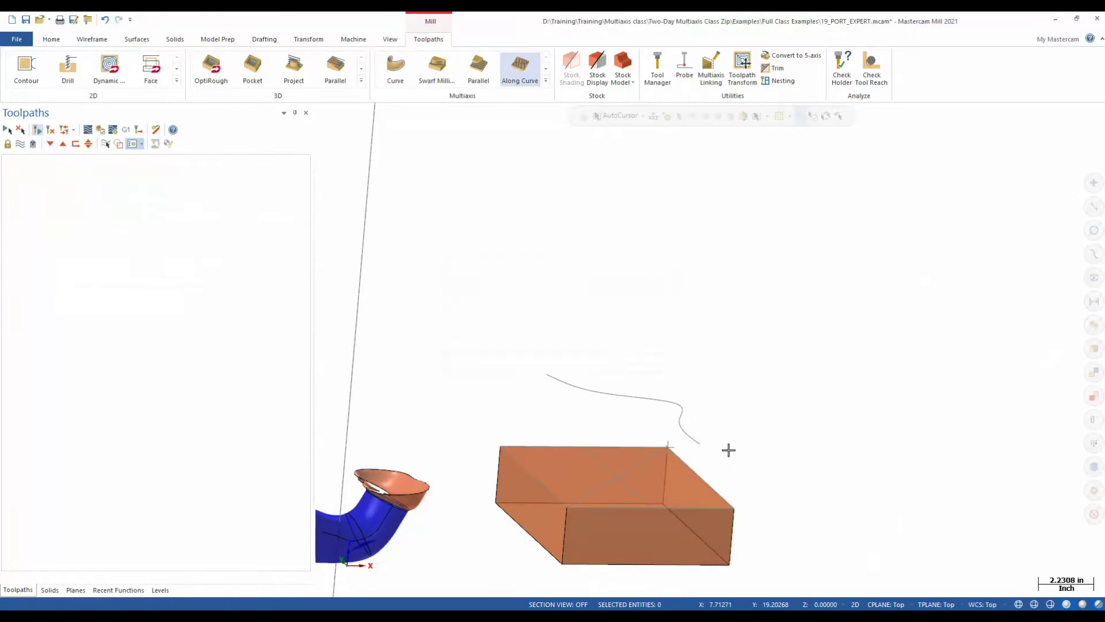
Step: Reduce the Along Curve toolpath's maximum stepover to 0.05 and accept the parameters
middle_click_drag(727, 405, 713, 491)
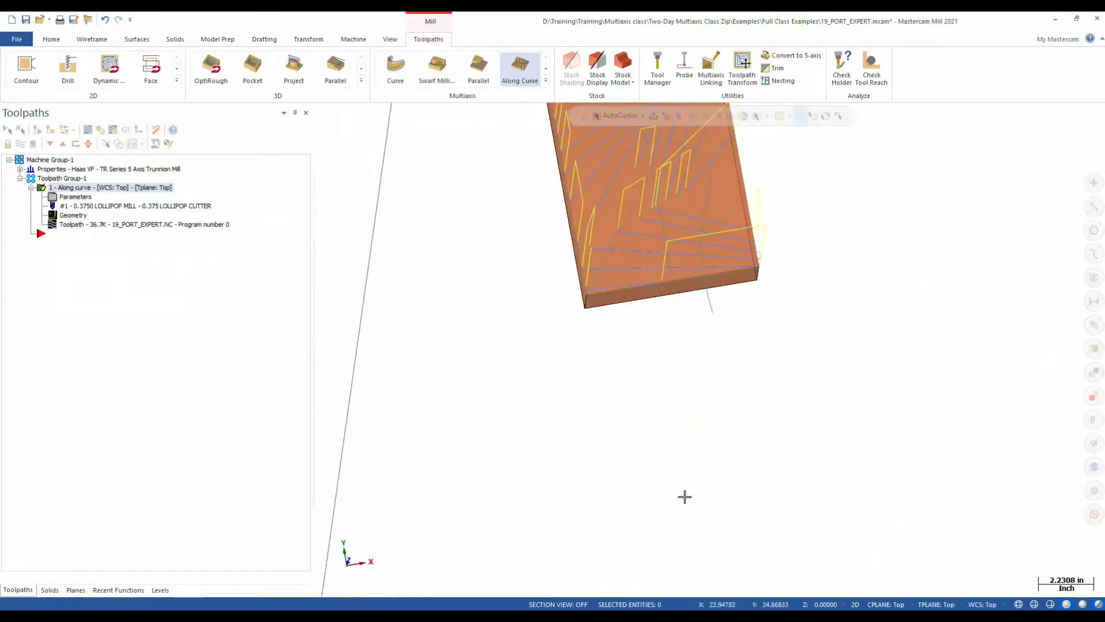
scroll(625, 500, "down", 3)
scroll(672, 253, "up", 5)
middle_click_drag(674, 313, 681, 374)
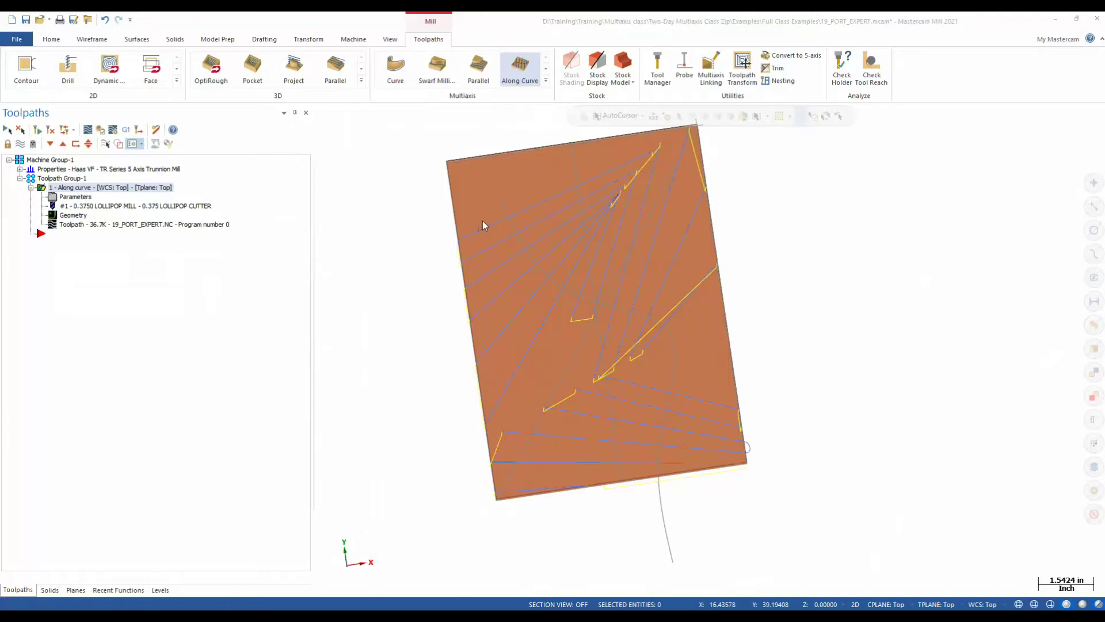
left_click(556, 206)
key("Return")
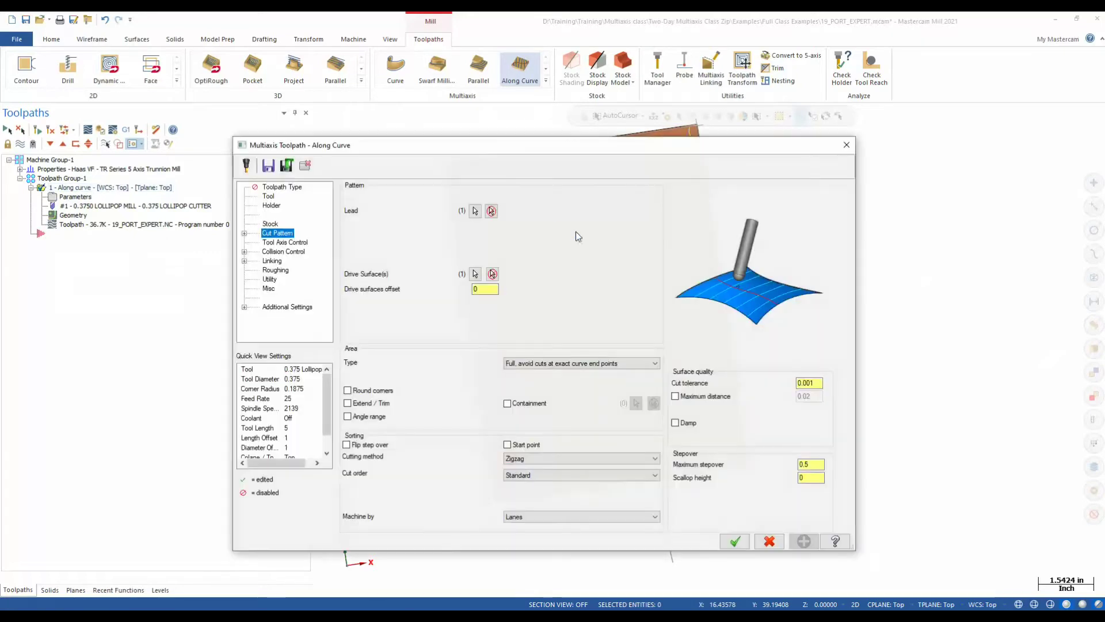
left_click(813, 465)
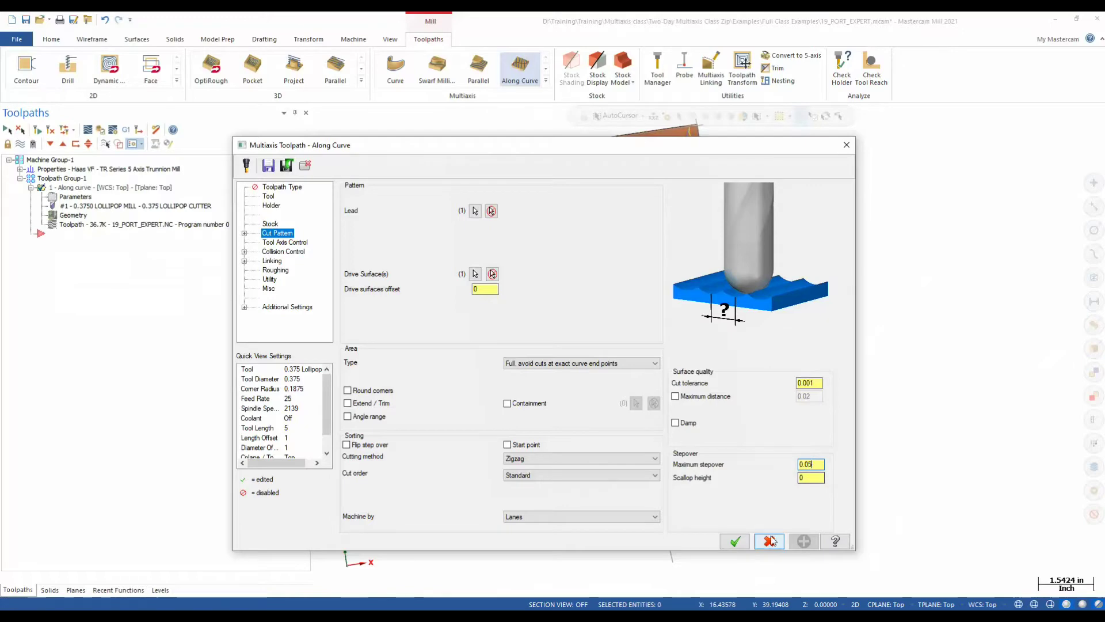
left_click(735, 541)
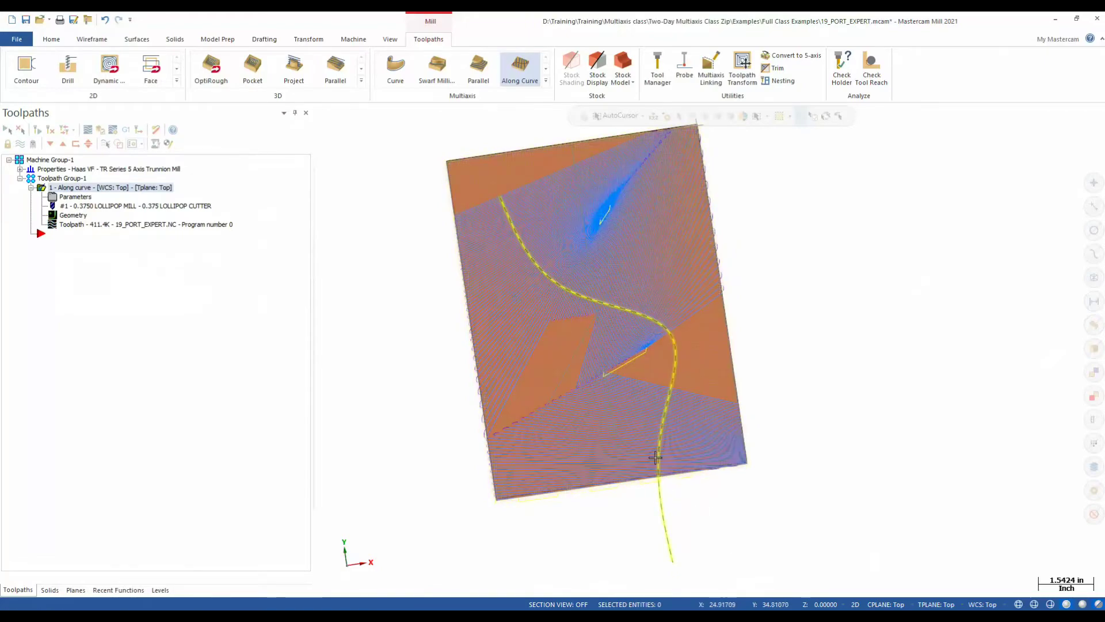
Step: Examine how the finely spaced passes run across the box's top face relative to the S-shaped spline and the diagonal line
middle_click_drag(656, 457, 683, 455)
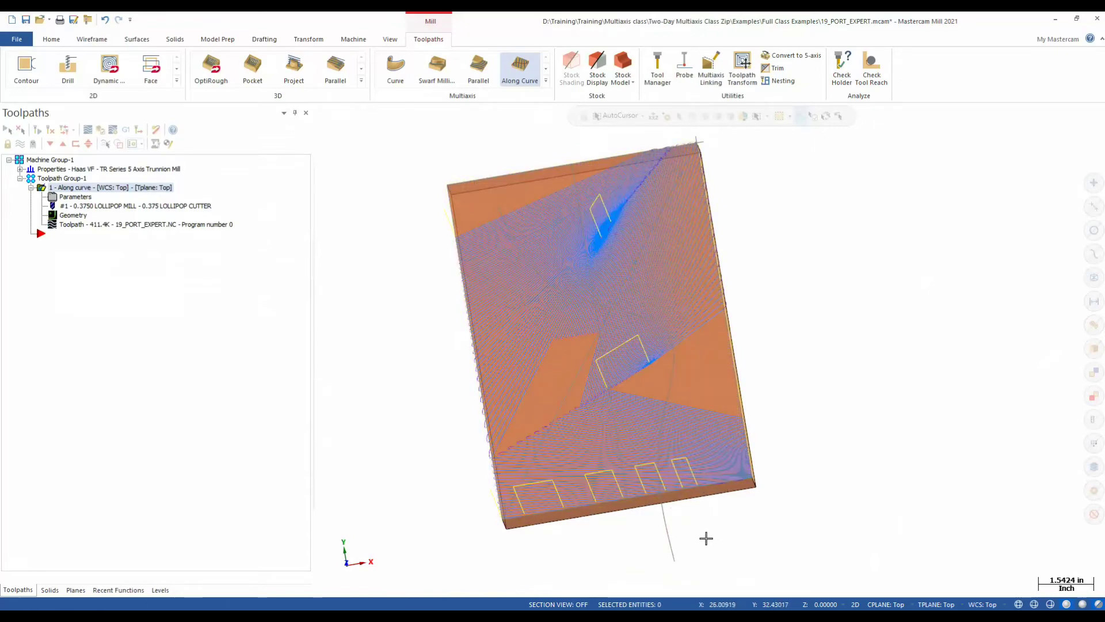
scroll(708, 518, "down", 2)
middle_click_drag(708, 518, 715, 537)
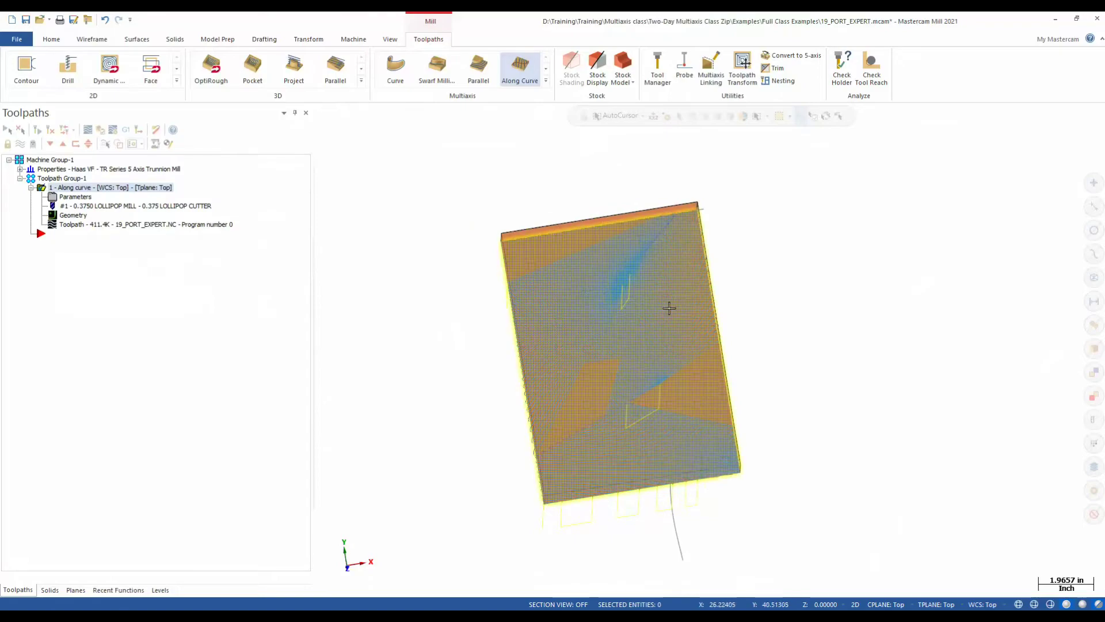
scroll(669, 308, "up", 5)
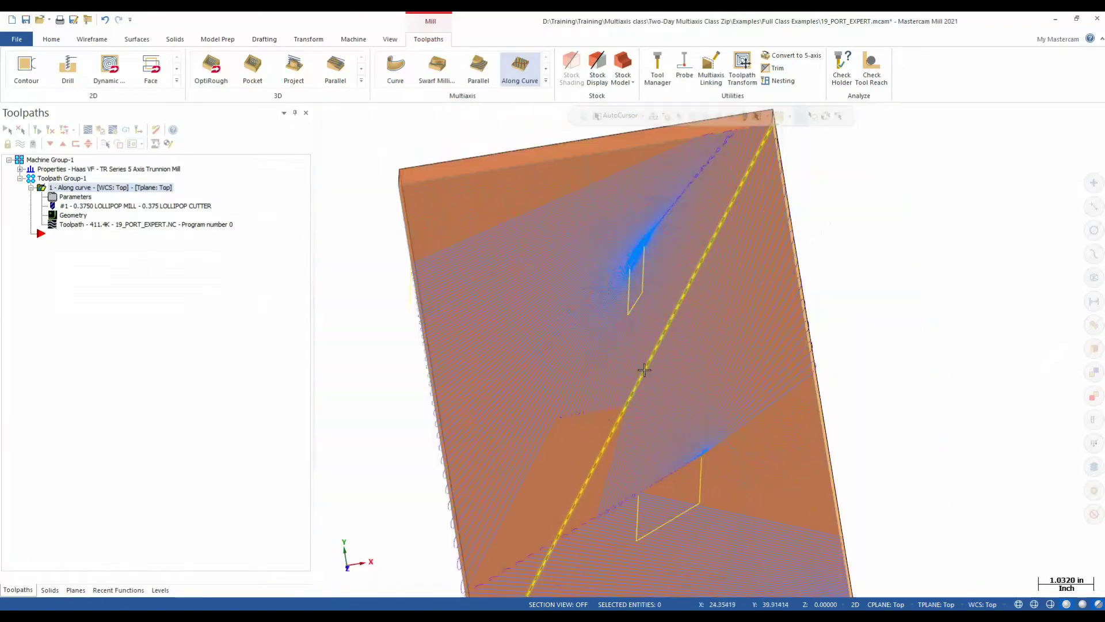
scroll(644, 369, "down", 3)
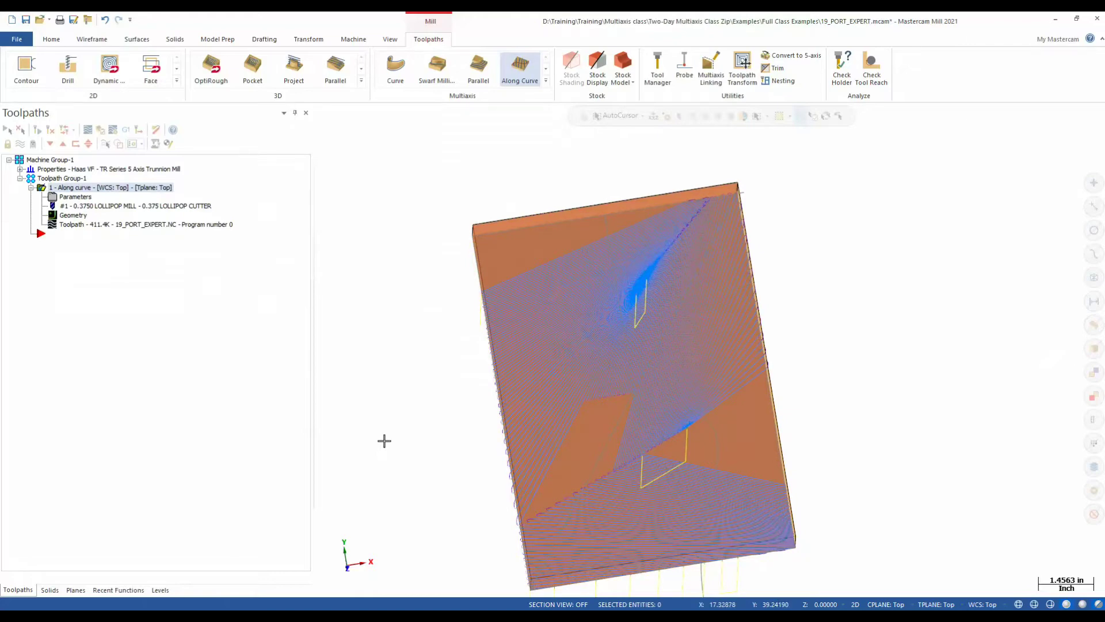
middle_click_drag(384, 441, 390, 421)
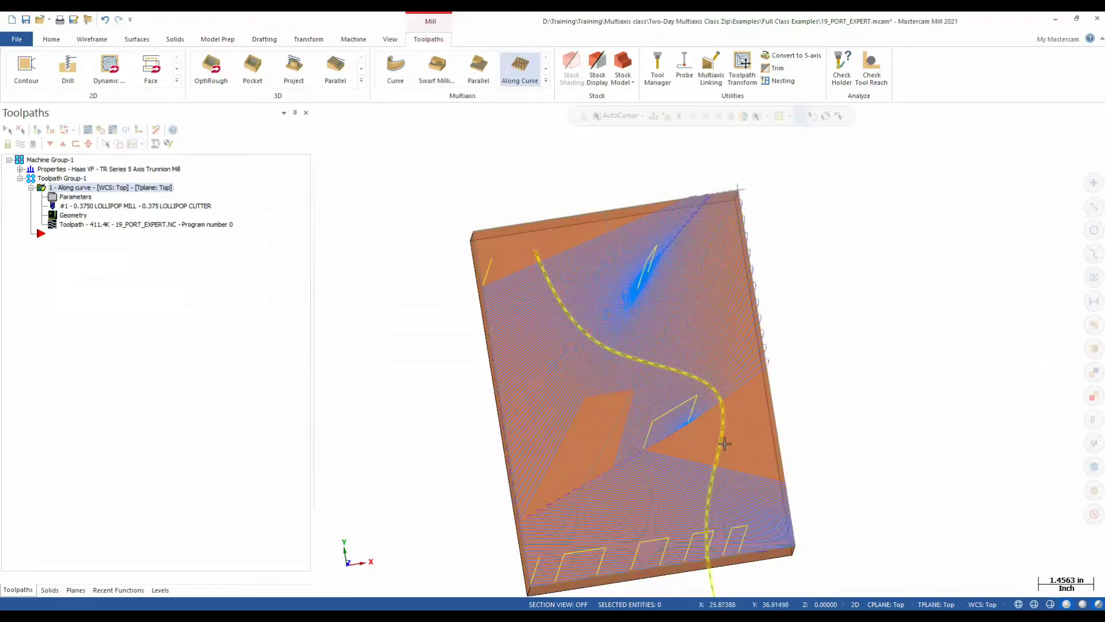
scroll(1009, 296, "down", 5)
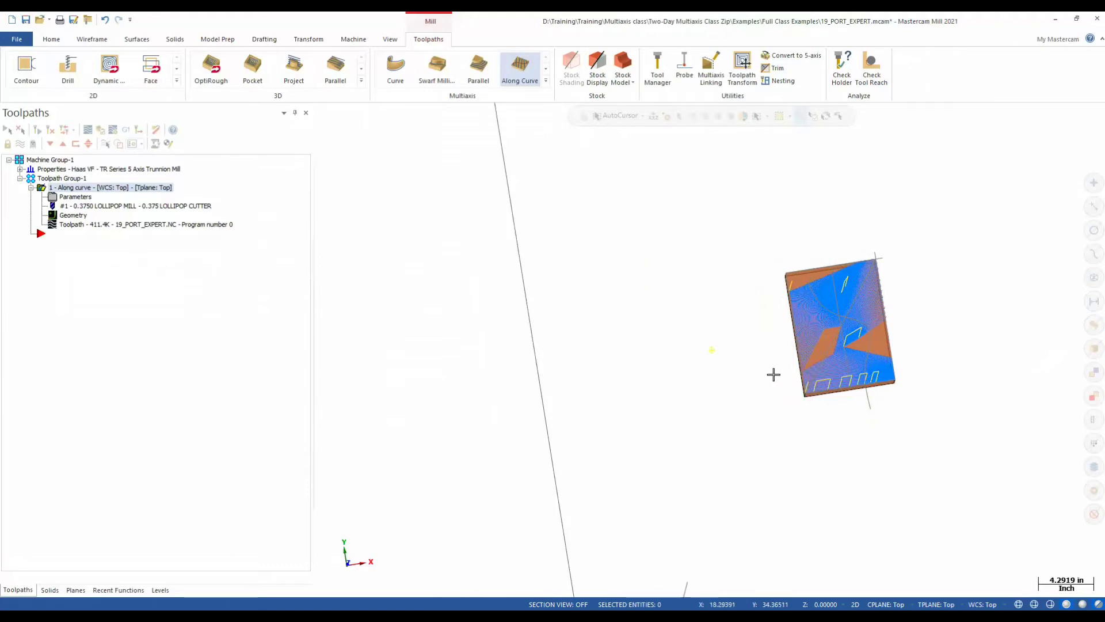
Step: Create edge curves around the cylinder's top and bottom rims with Curve On One Edge
middle_click_drag(773, 375, 802, 295)
scroll(863, 268, "down", 3)
scroll(720, 460, "up", 5)
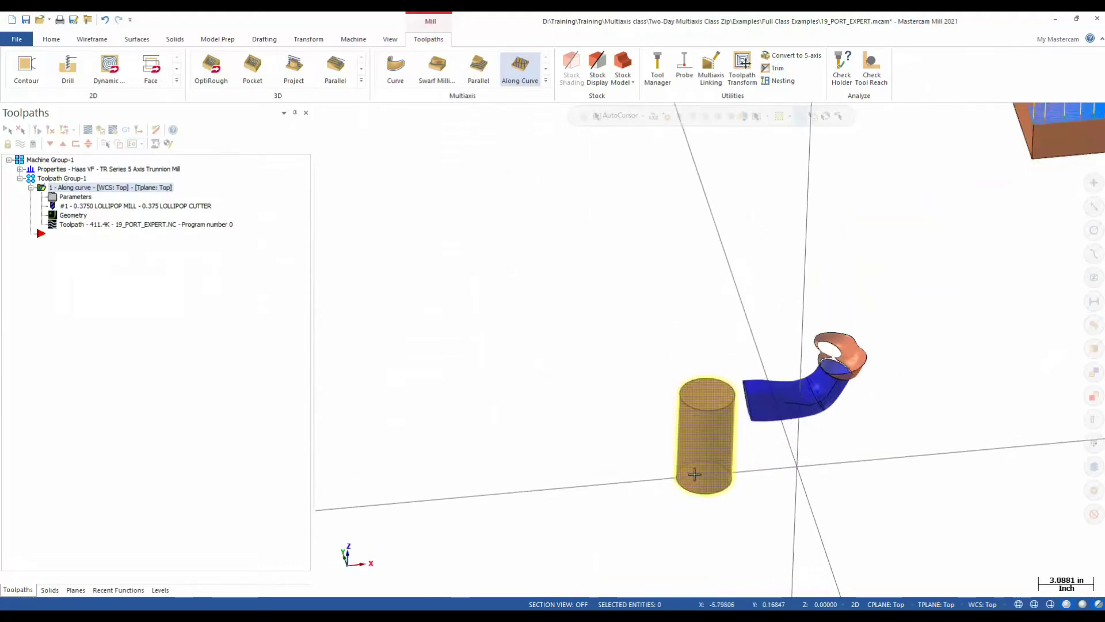
scroll(695, 475, "up", 4)
middle_click_drag(715, 456, 717, 422)
scroll(716, 446, "down", 1)
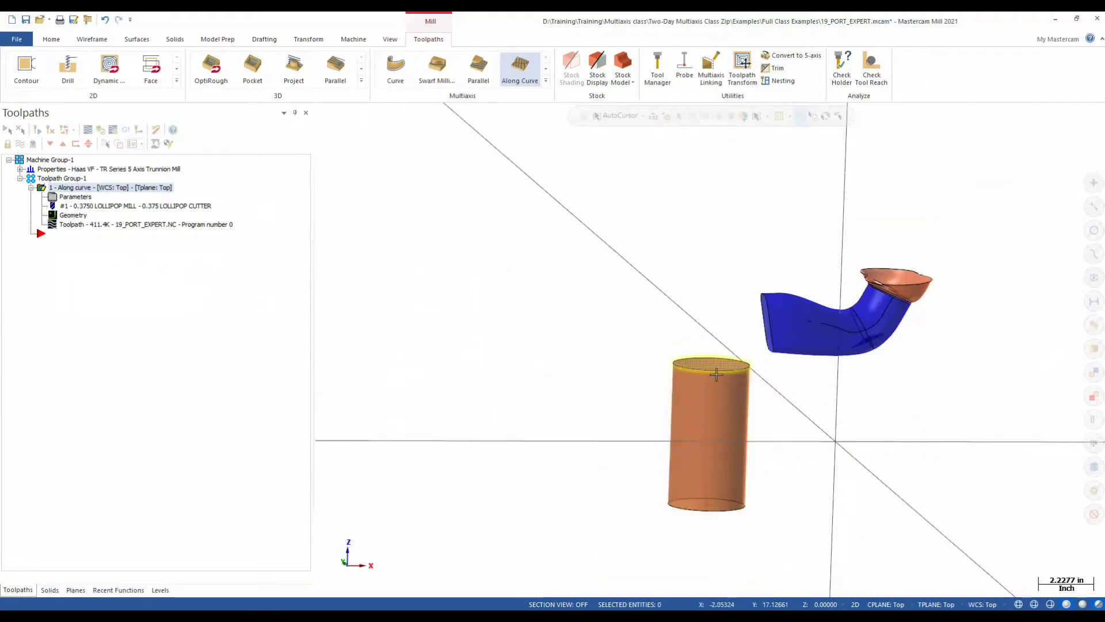
left_click(94, 40)
left_click(582, 66)
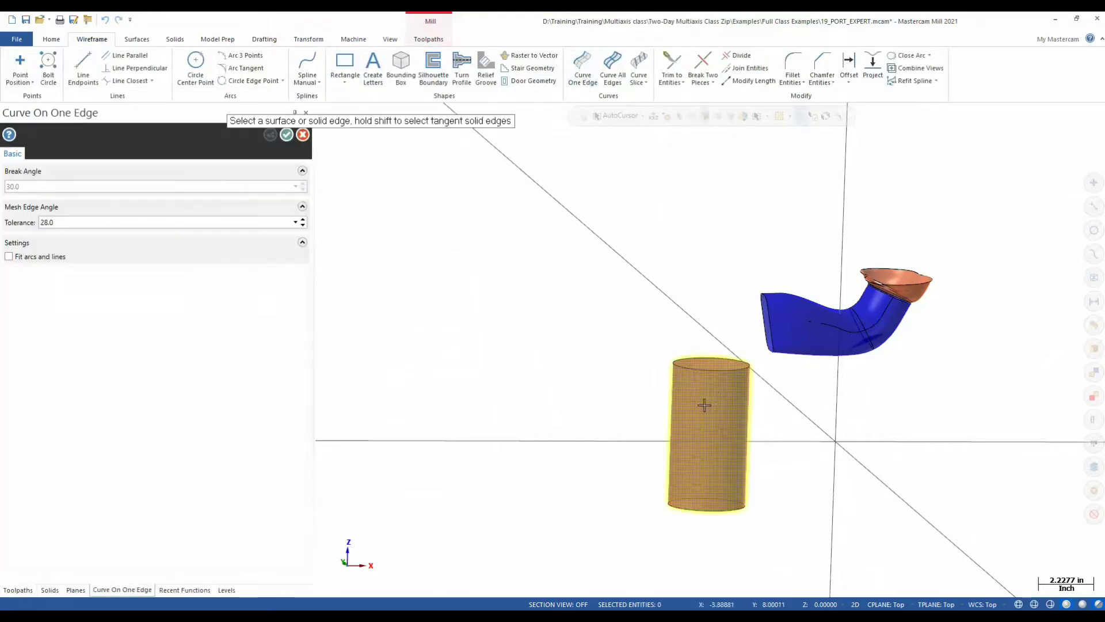
left_click(724, 366)
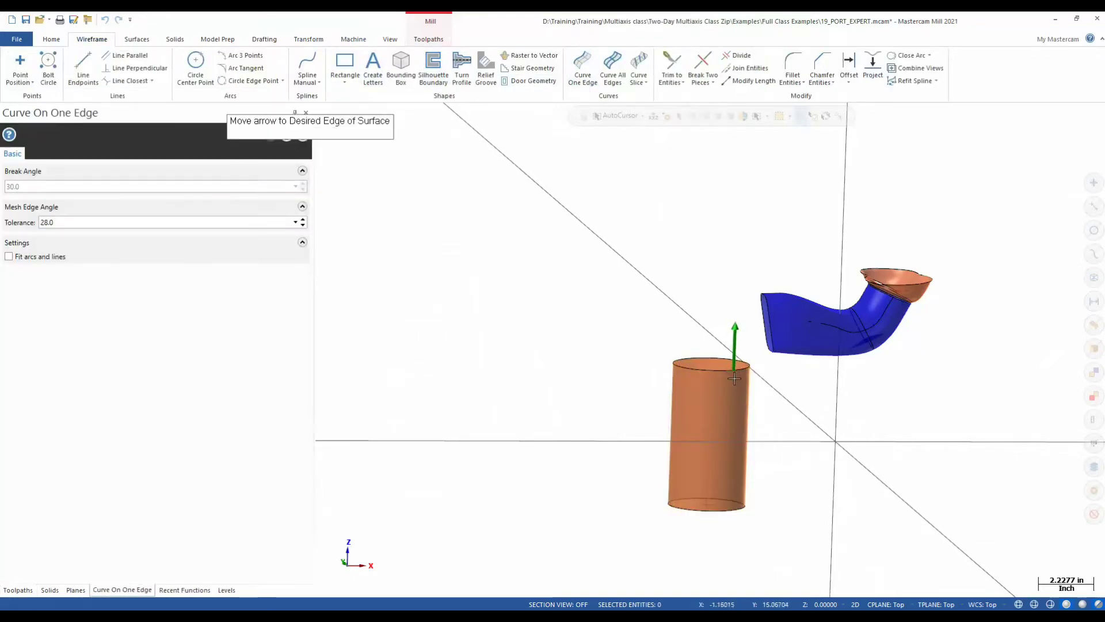
left_click(735, 375)
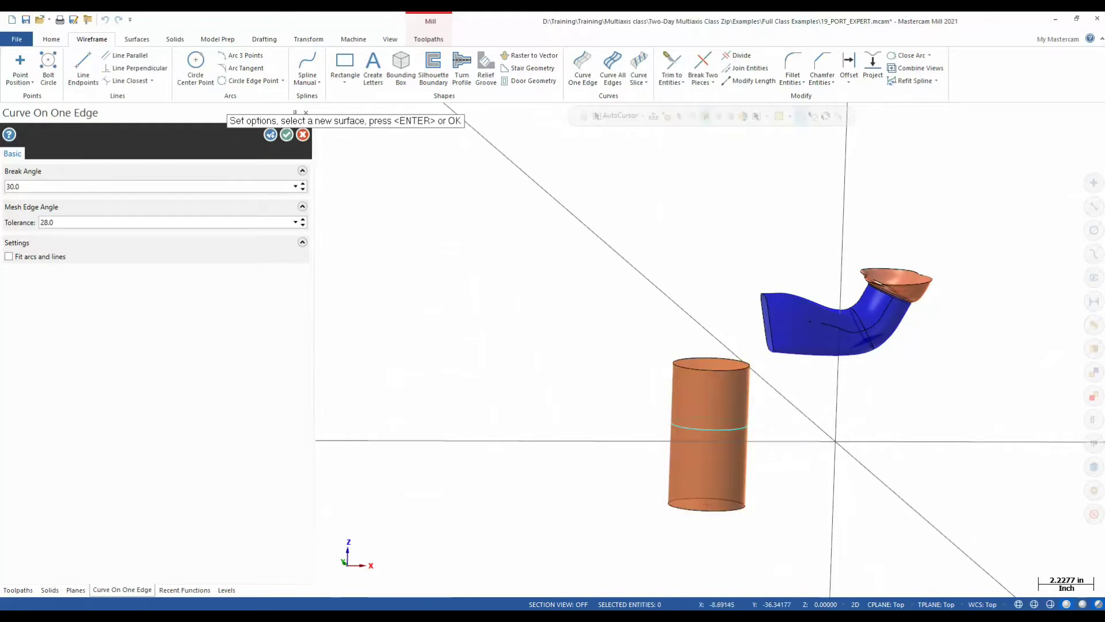
left_click(719, 520)
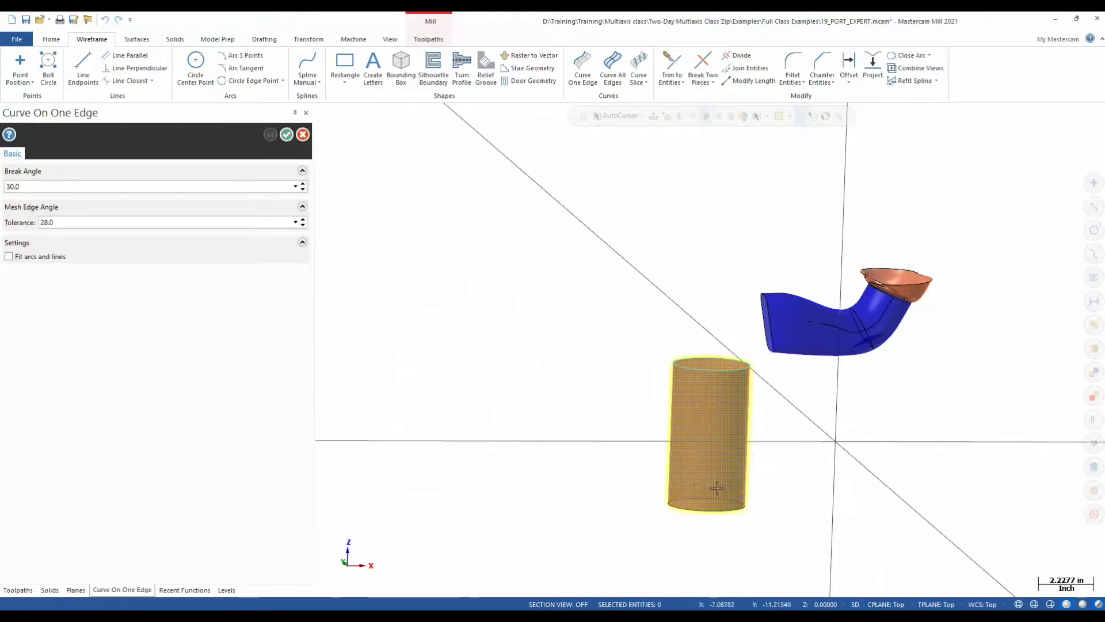
left_click(720, 527)
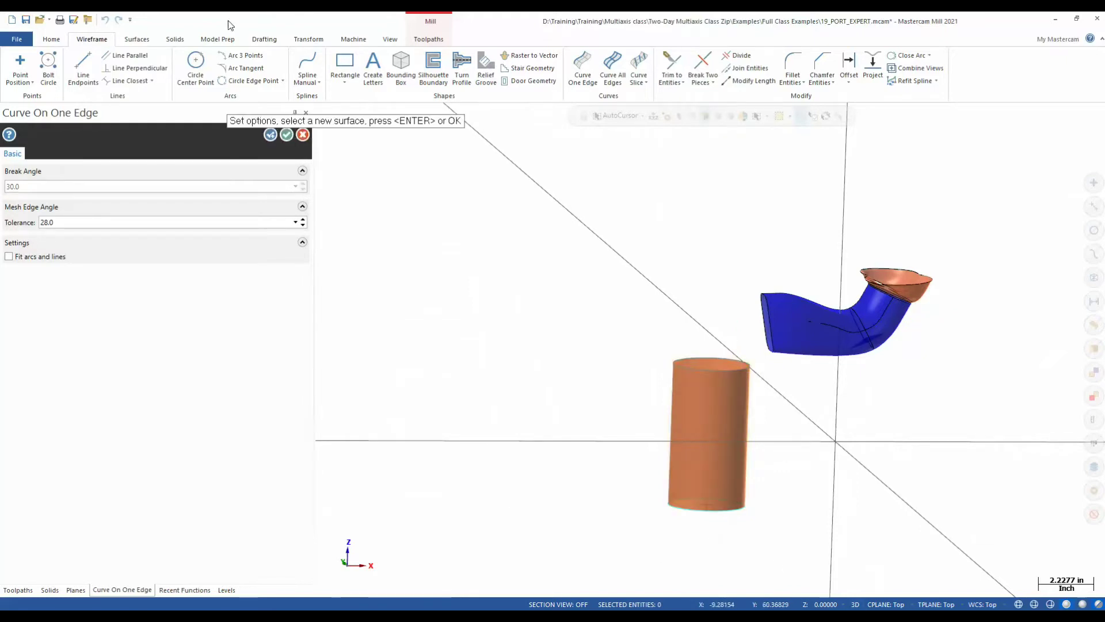
left_click(289, 138)
Step: Set the wireframe color to red and choose a heavier line width for new geometry
middle_click_drag(622, 231, 657, 257)
scroll(656, 256, "down", 4)
right_click(530, 360)
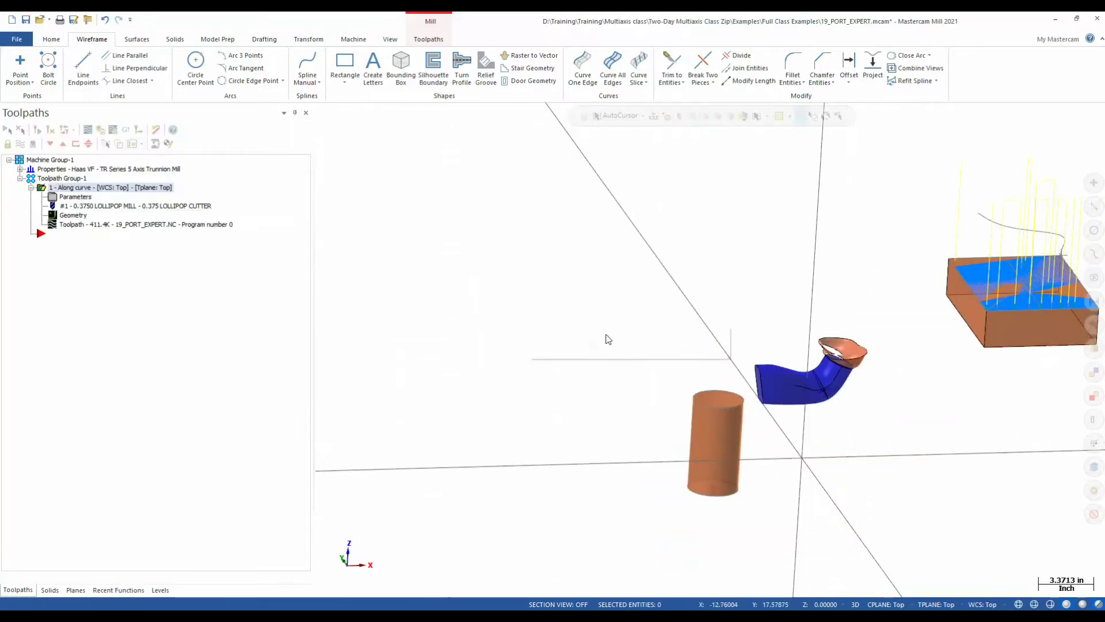
left_click(662, 334)
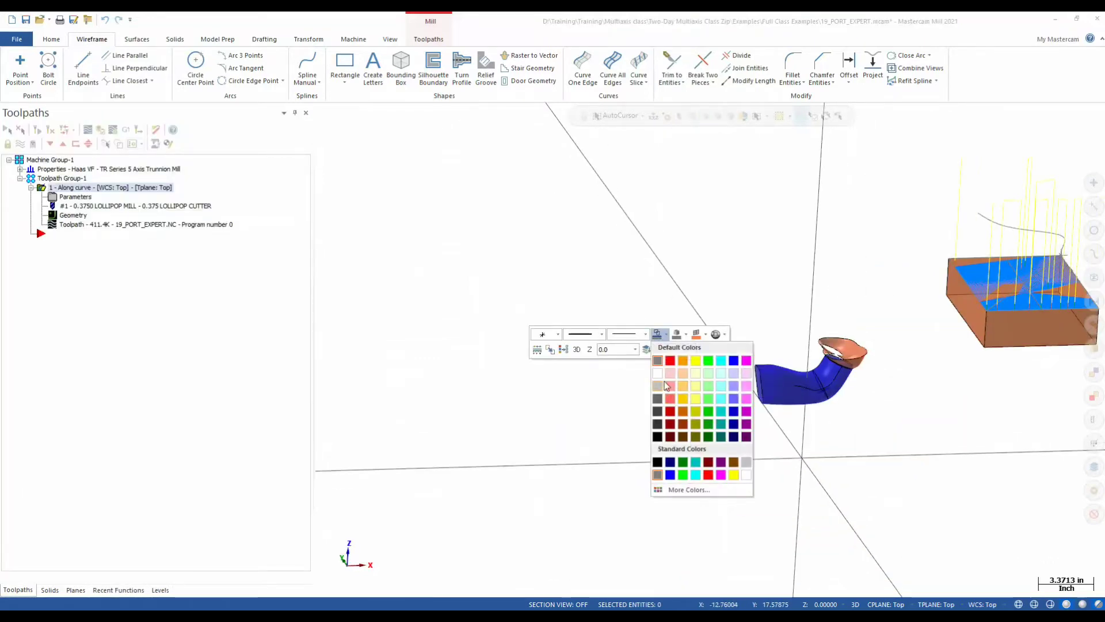
left_click(670, 364)
right_click(592, 344)
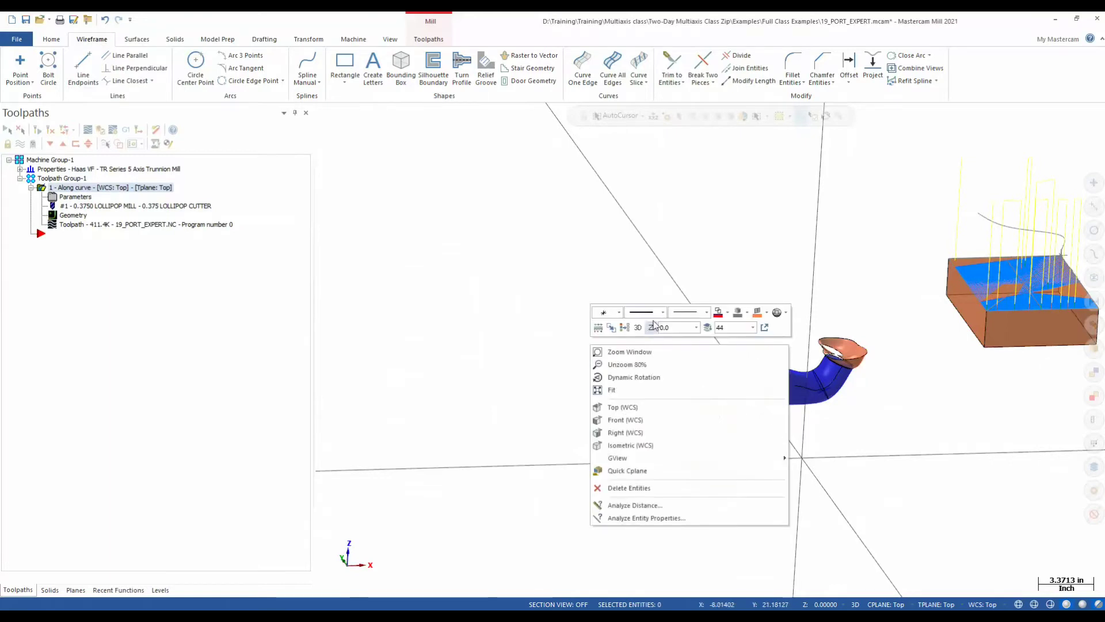
left_click(706, 312)
left_click(696, 361)
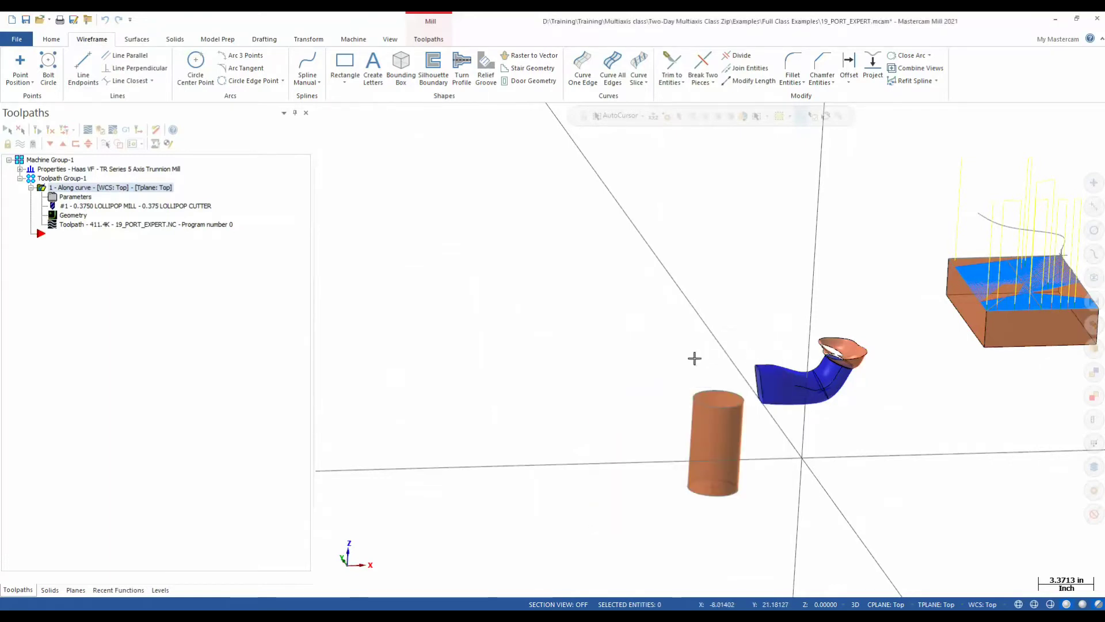
Step: Draw a line along the cylinder's axis from the center of its top rim to the center of its bottom rim
left_click(85, 64)
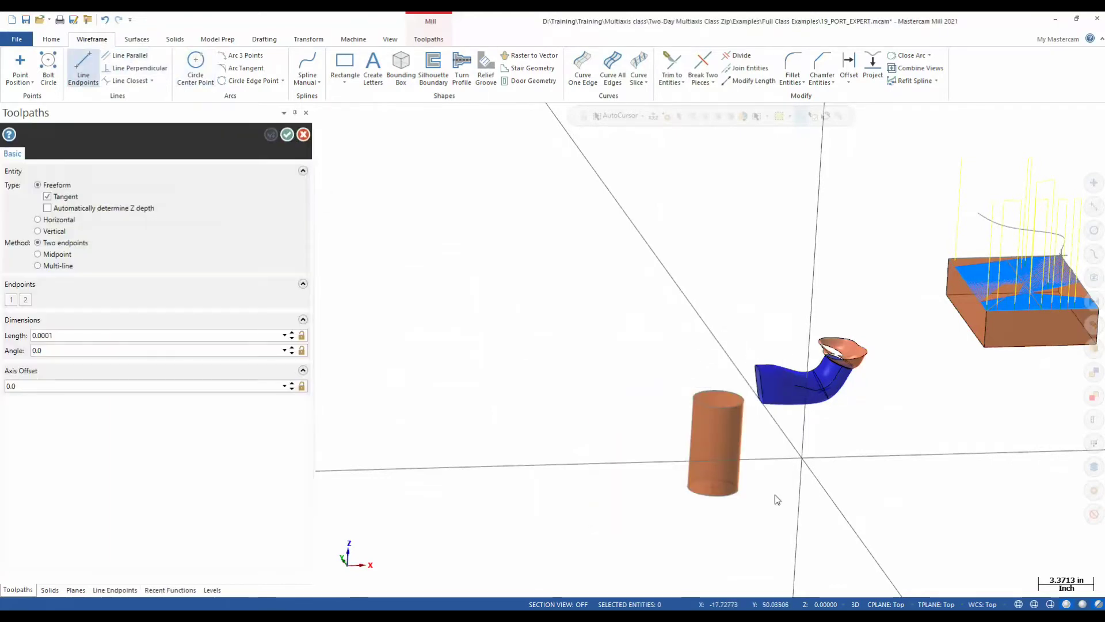
left_click(718, 398)
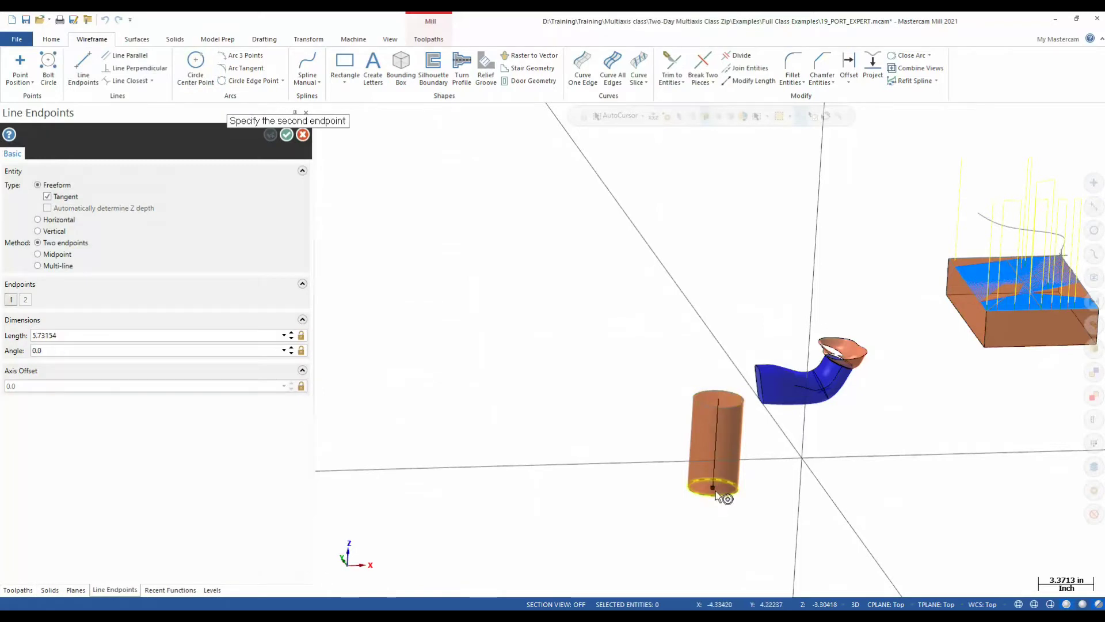
left_click(720, 495)
middle_click_drag(624, 518, 659, 313)
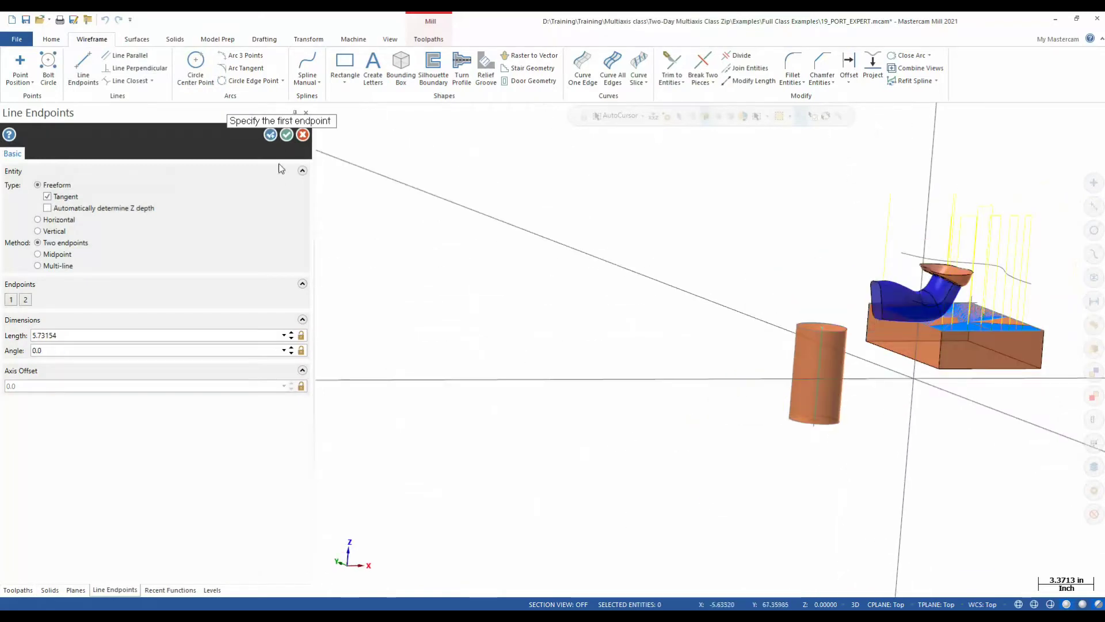
left_click(286, 136)
scroll(860, 348, "up", 5)
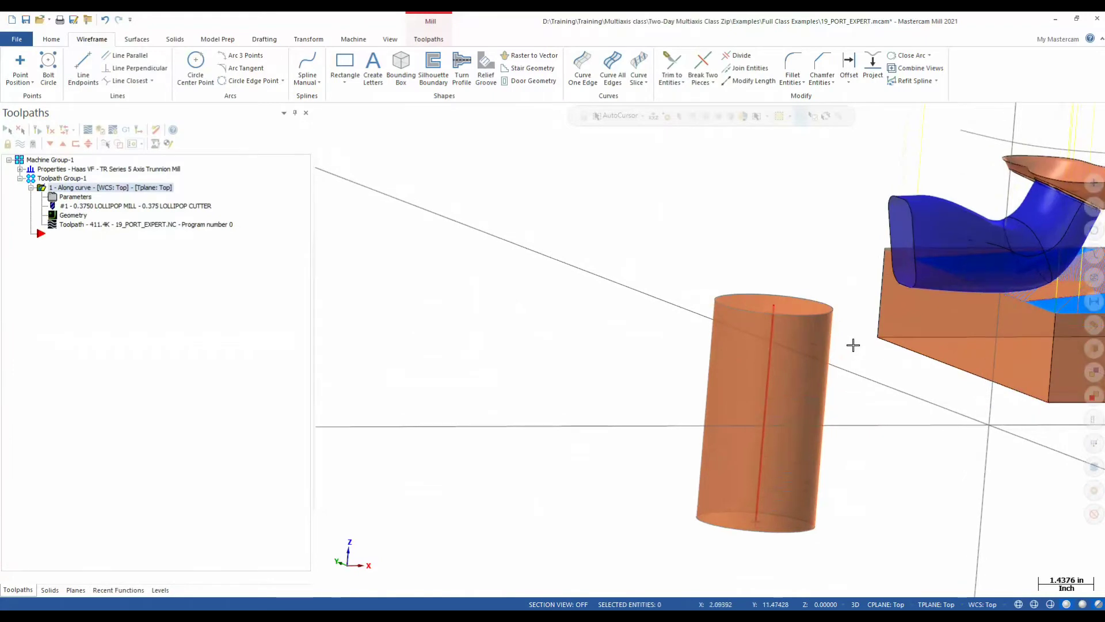
Step: Create a second Along Curve toolpath with the cylinder as its drive surface
left_click(432, 40)
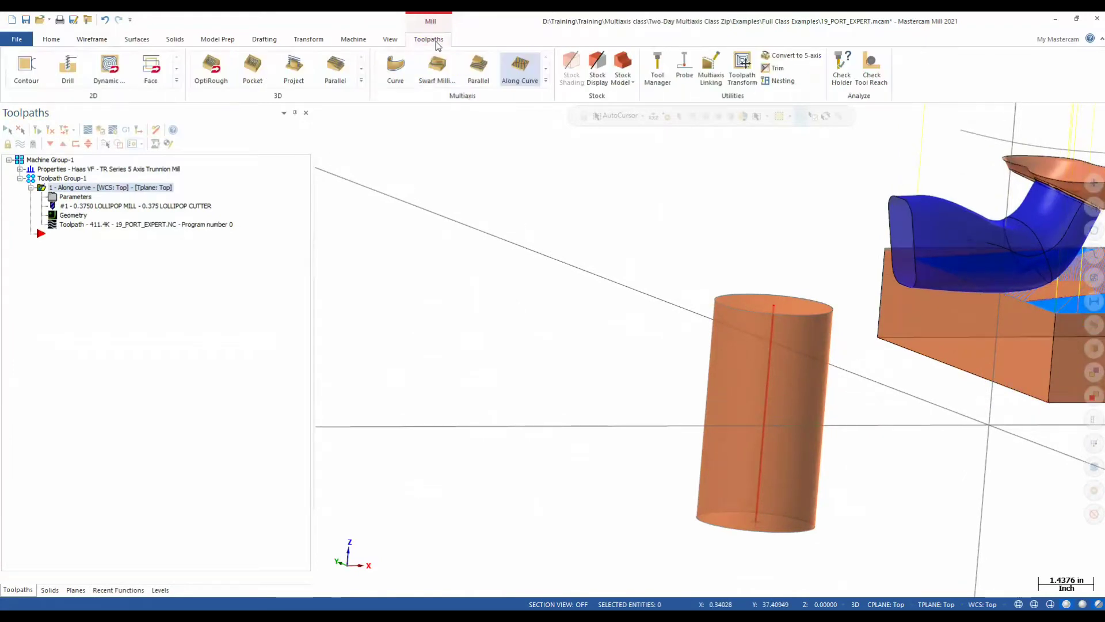
left_click(529, 75)
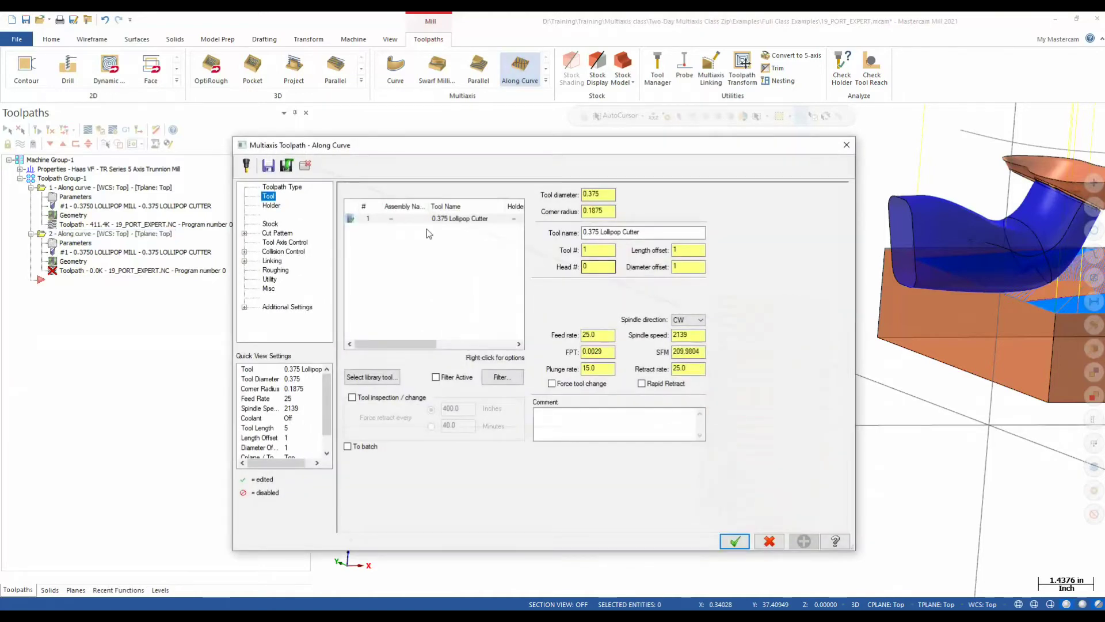
left_click(274, 241)
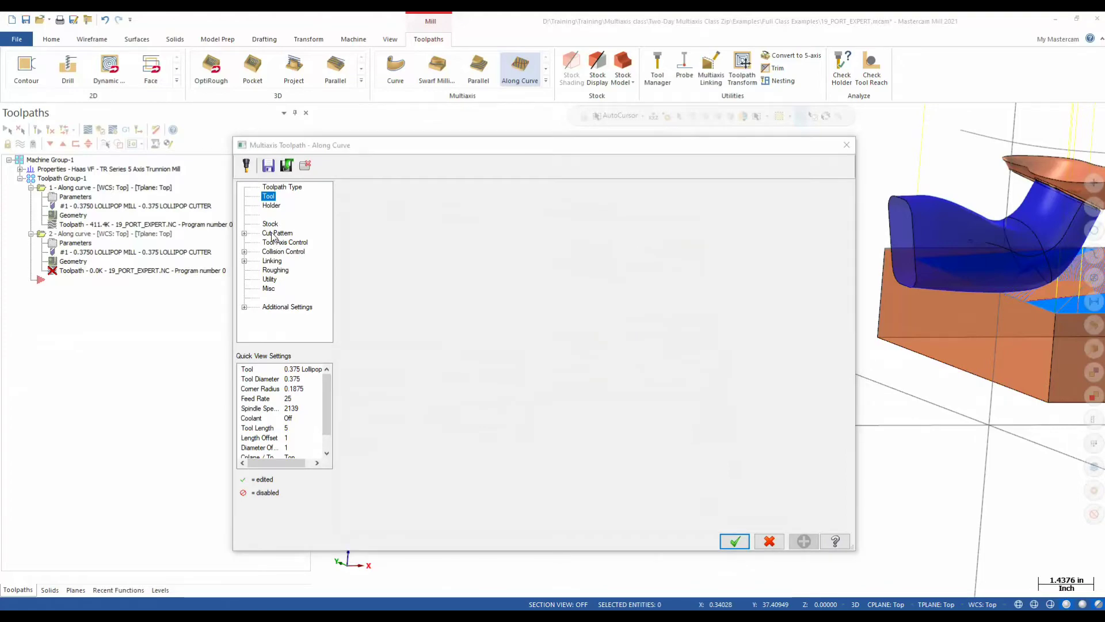
left_click(274, 233)
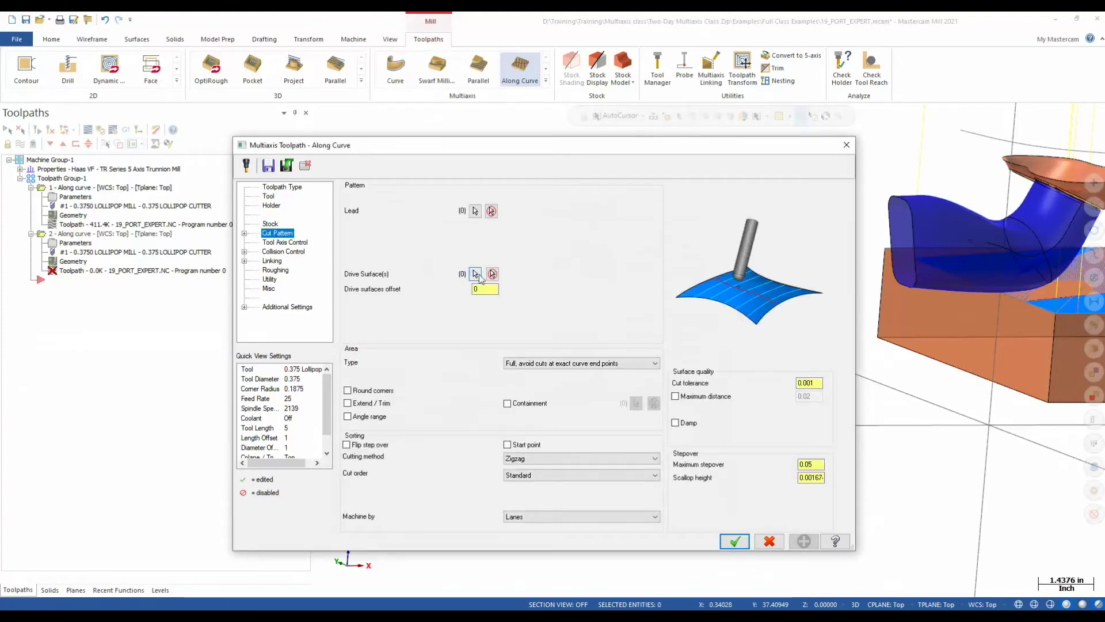
left_click(475, 274)
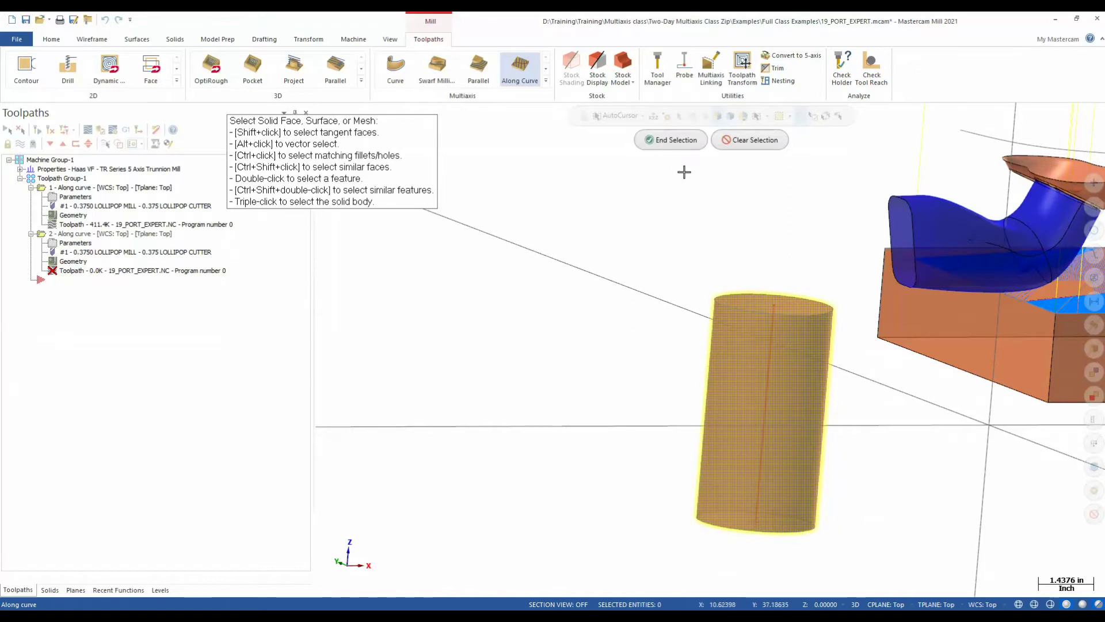
middle_click_drag(777, 325, 763, 354)
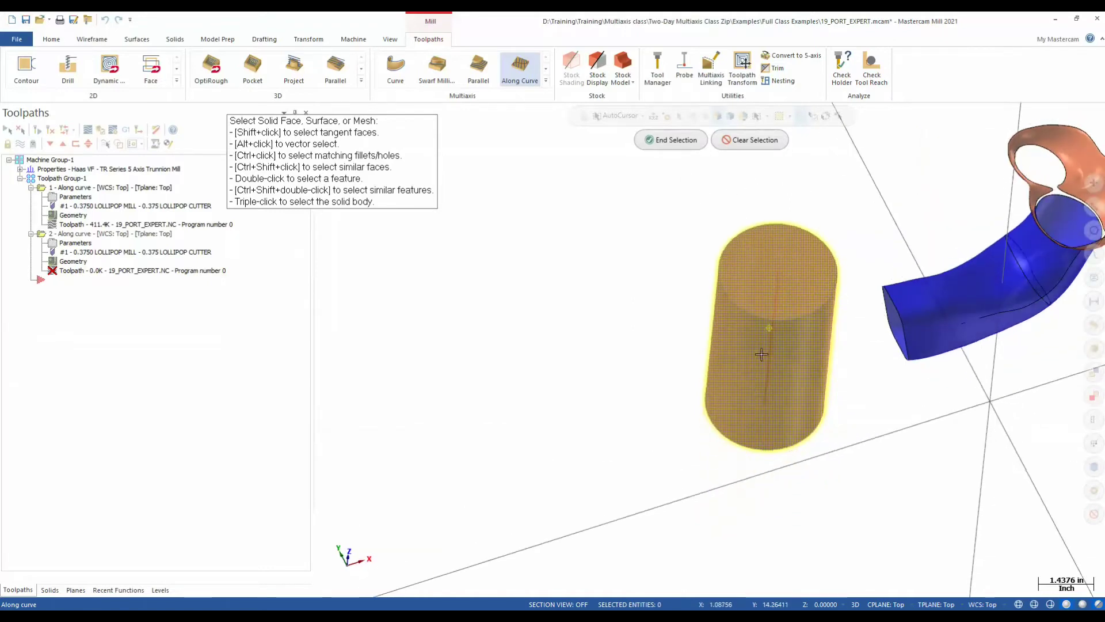
left_click(684, 146)
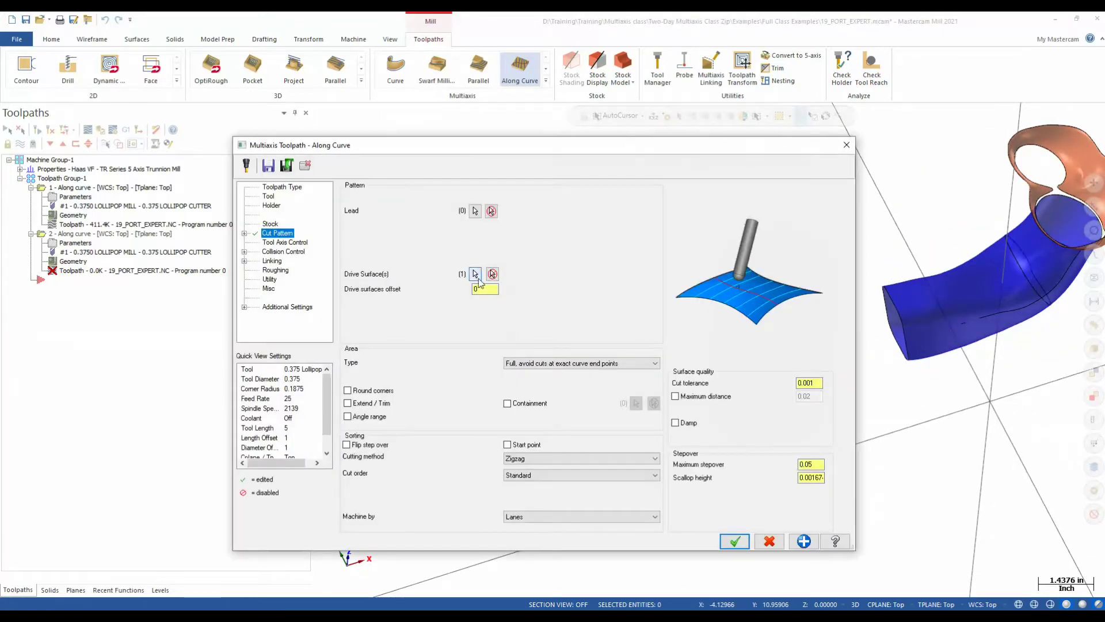
Step: Chain the cylinder's axis line as the lead curve of the second Along Curve toolpath and generate the toolpath
left_click(475, 211)
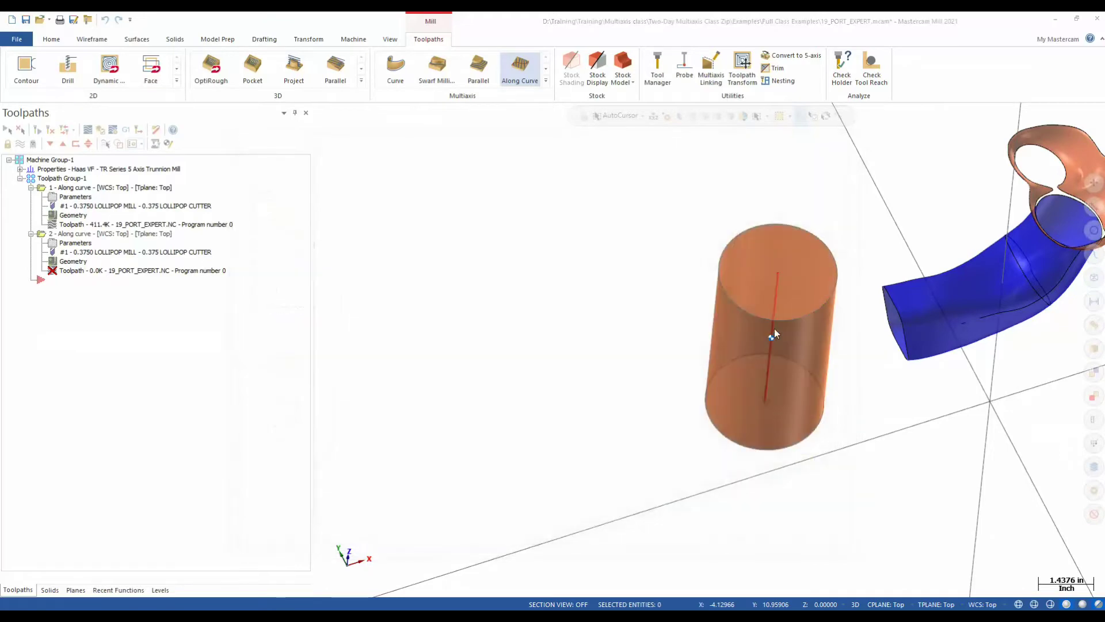
left_click(779, 283)
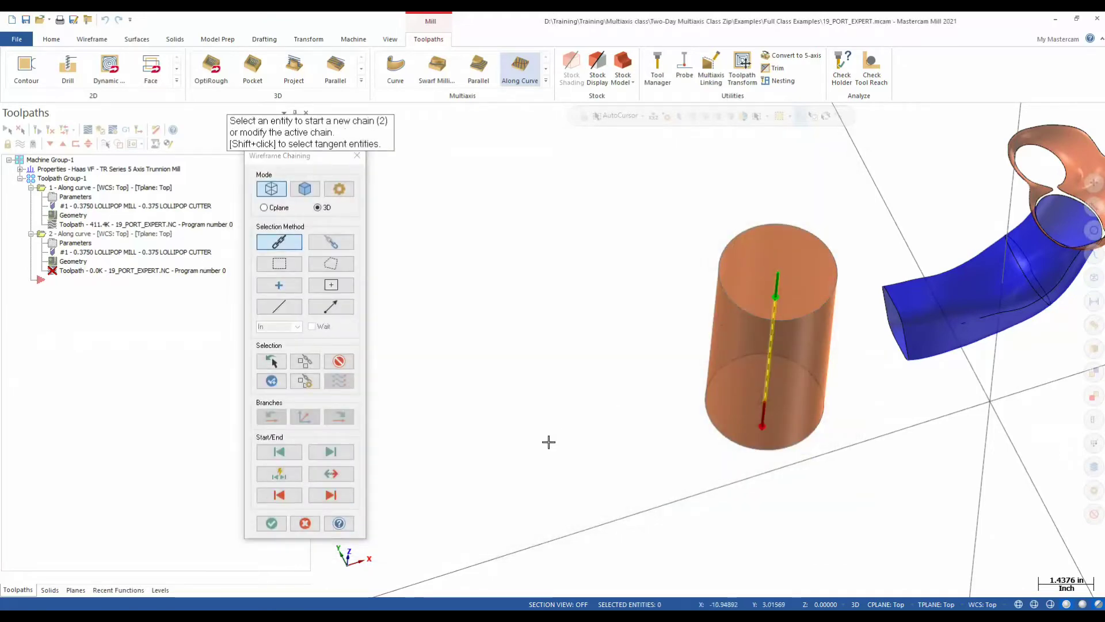
left_click(271, 523)
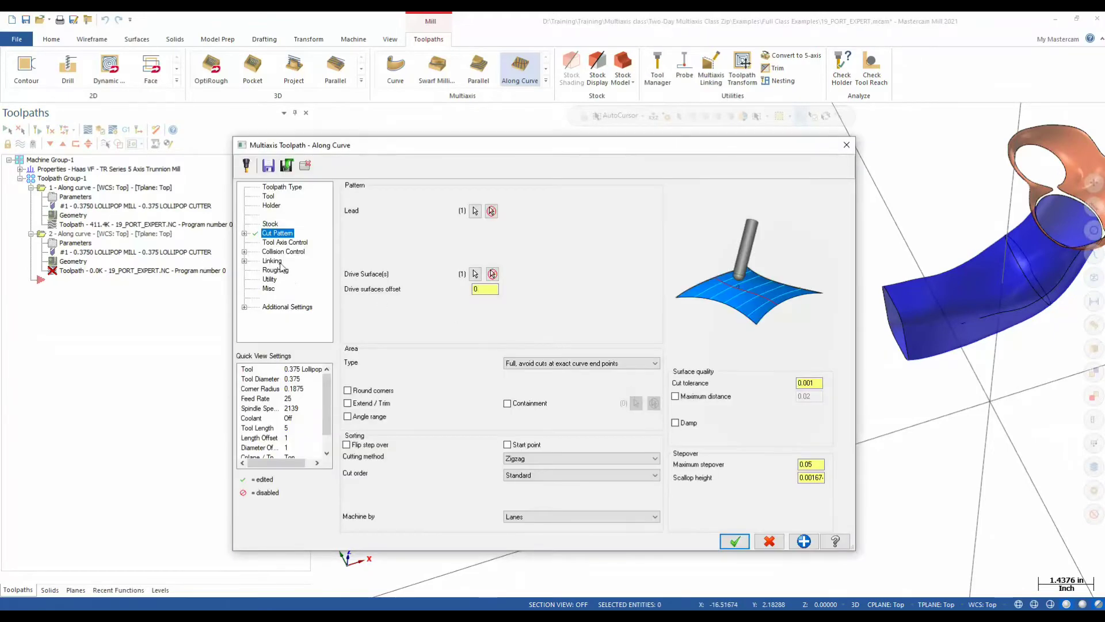
left_click(281, 244)
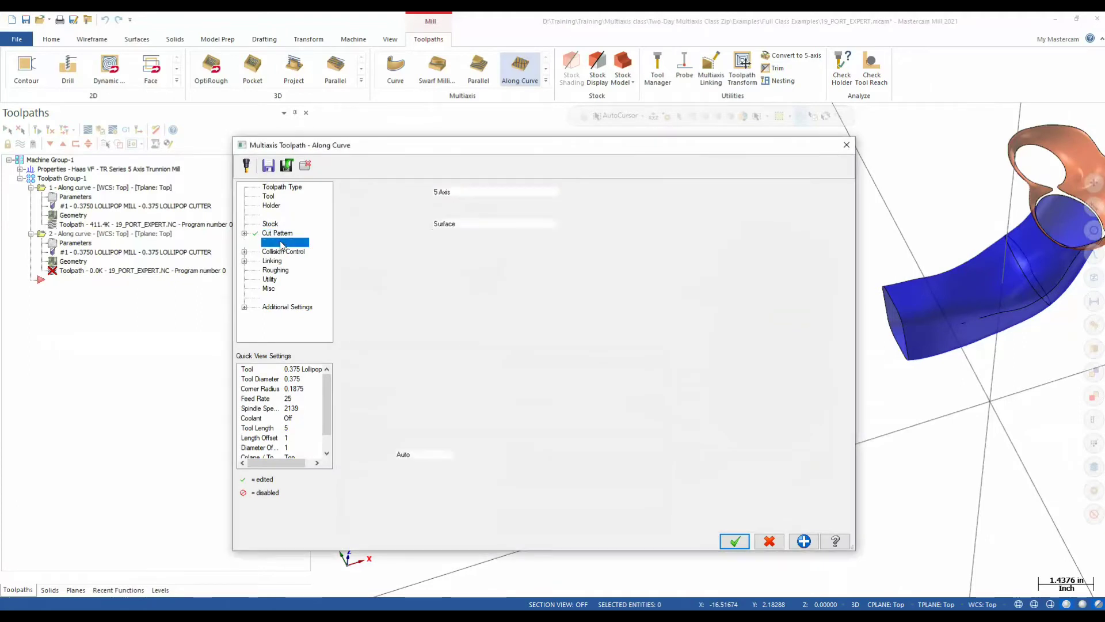
left_click(283, 254)
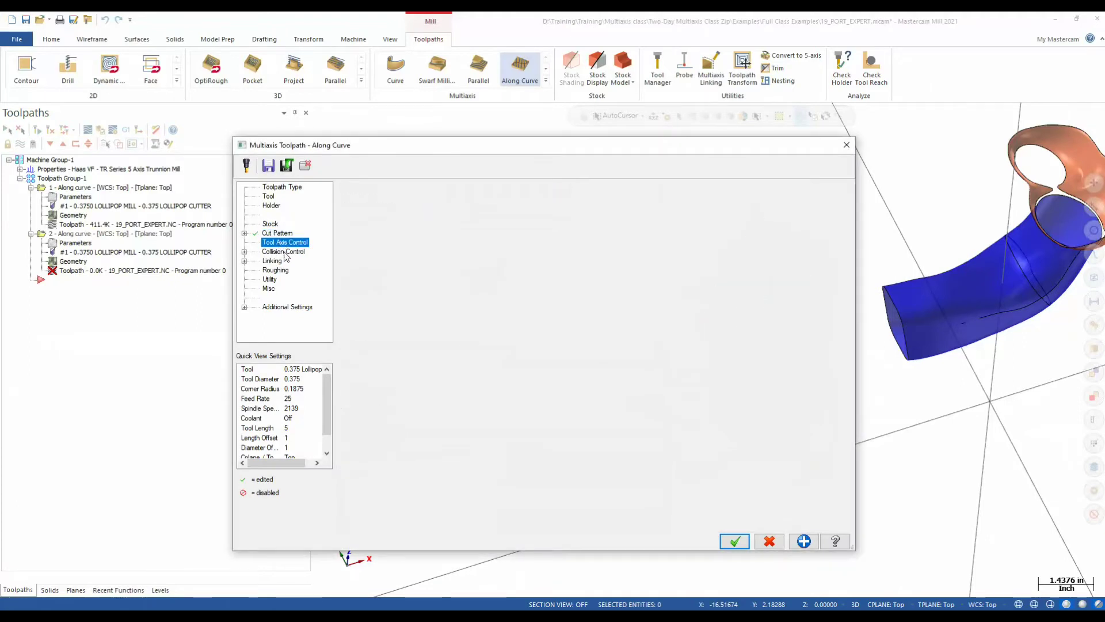
left_click(735, 542)
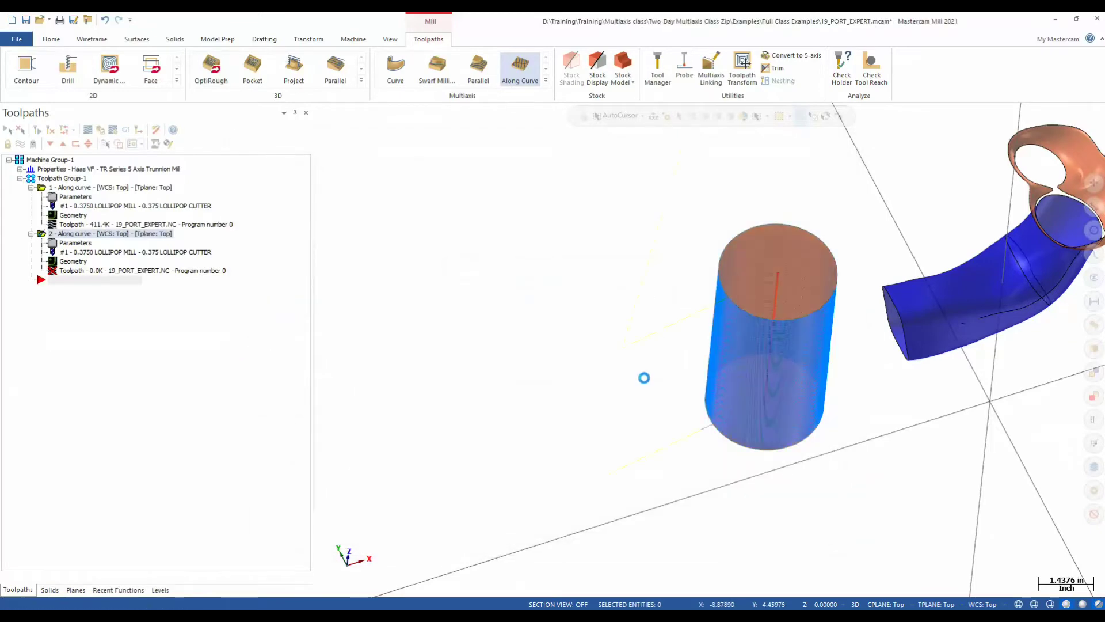
Step: Examine the cylinder's cut pattern relative to its axis line from several angles and zoom levels
middle_click_drag(644, 378, 632, 337)
scroll(614, 464, "down", 5)
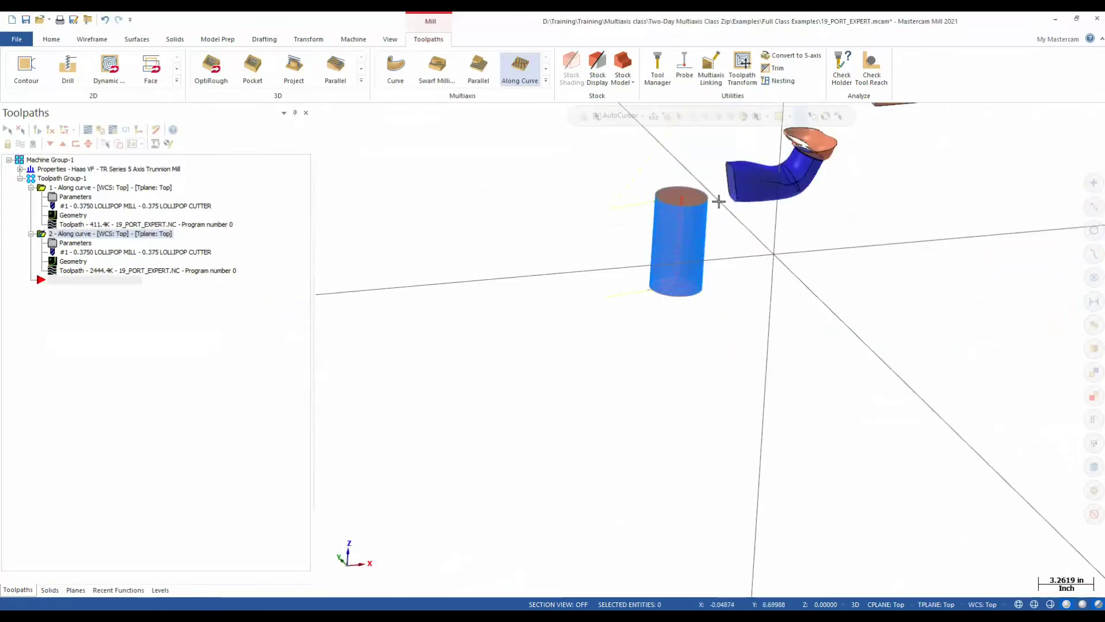
scroll(719, 201, "up", 3)
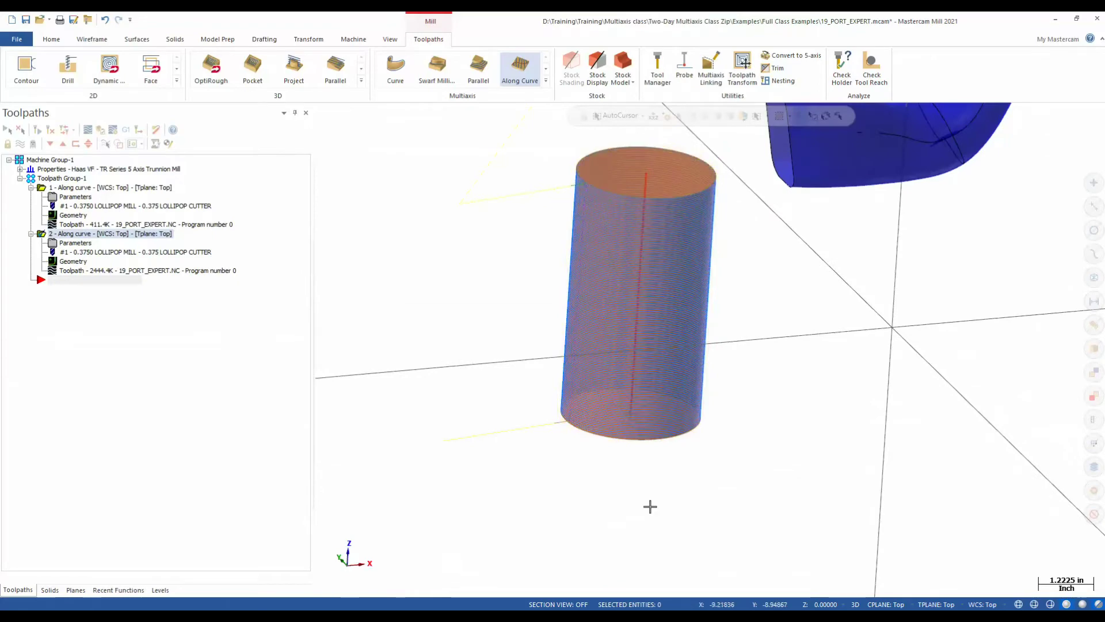
middle_click_drag(647, 321, 660, 267)
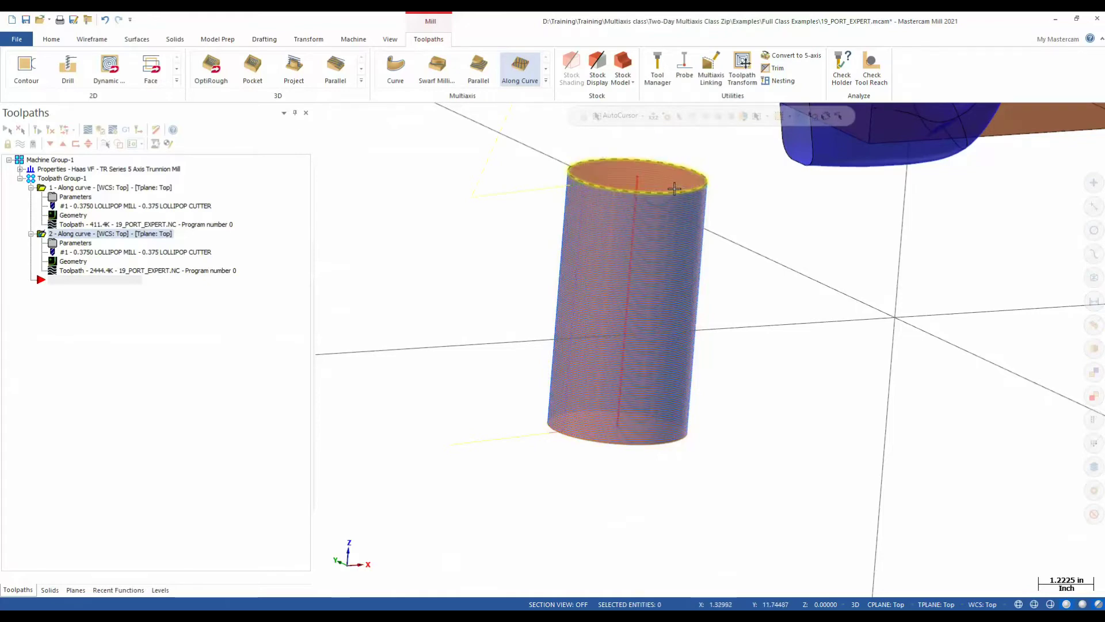
mouse_move(652, 392)
middle_mouse_down()
mouse_move(652, 353)
mouse_move(652, 397)
middle_mouse_up()
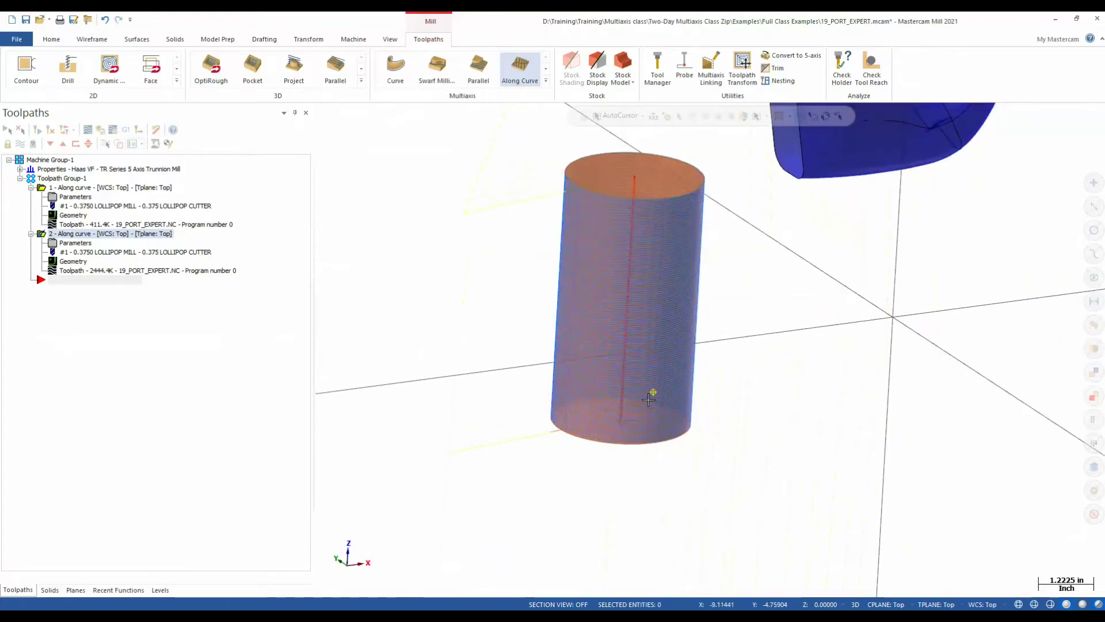
scroll(469, 460, "down", 2)
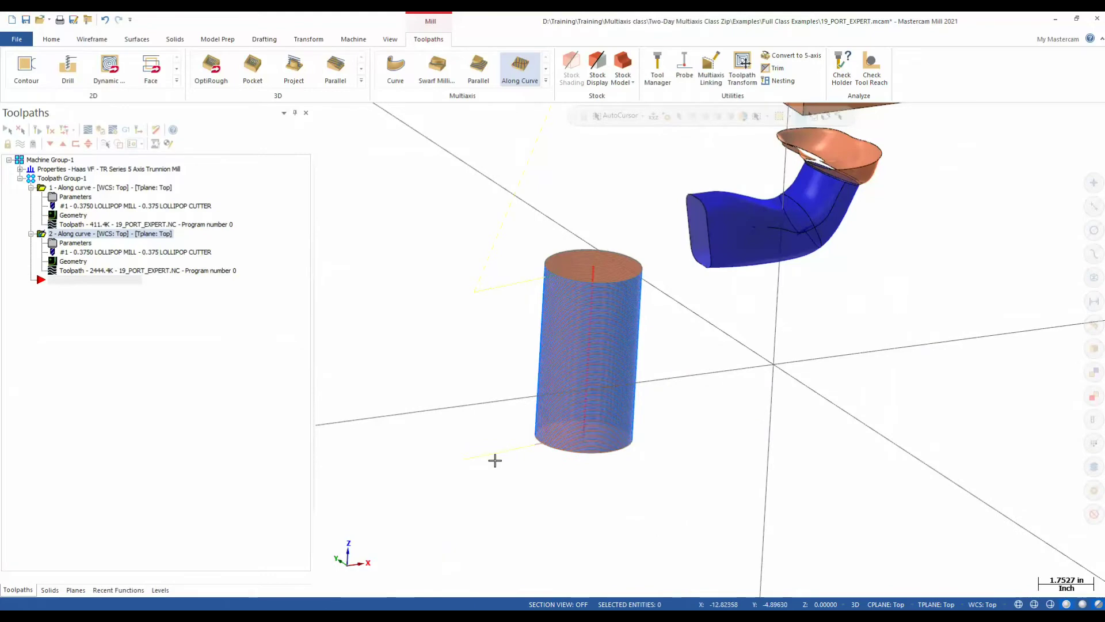
middle_click_drag(572, 403, 461, 441)
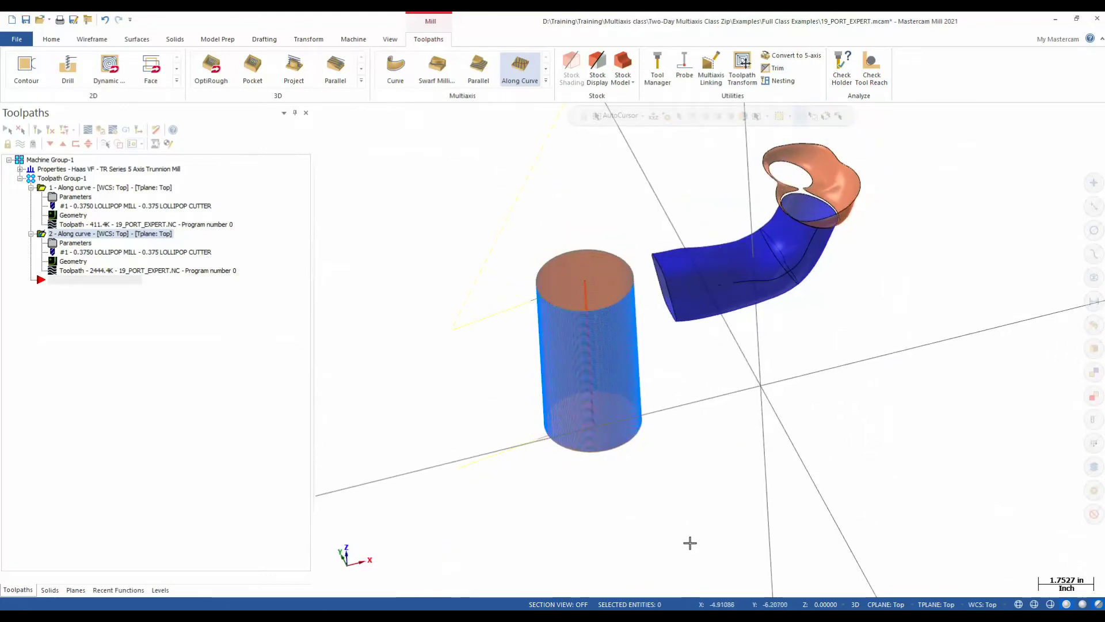
Step: Switch to 2D construction mode and set the construction depth to the midpoint of the cylinder's axis line
left_click(856, 604)
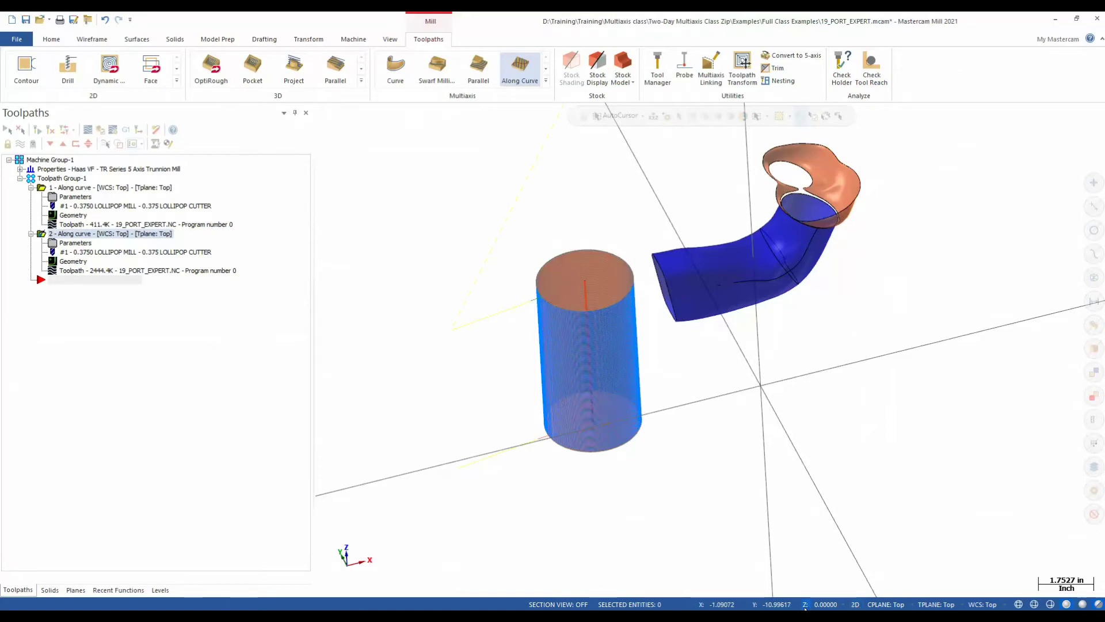
left_click(805, 605)
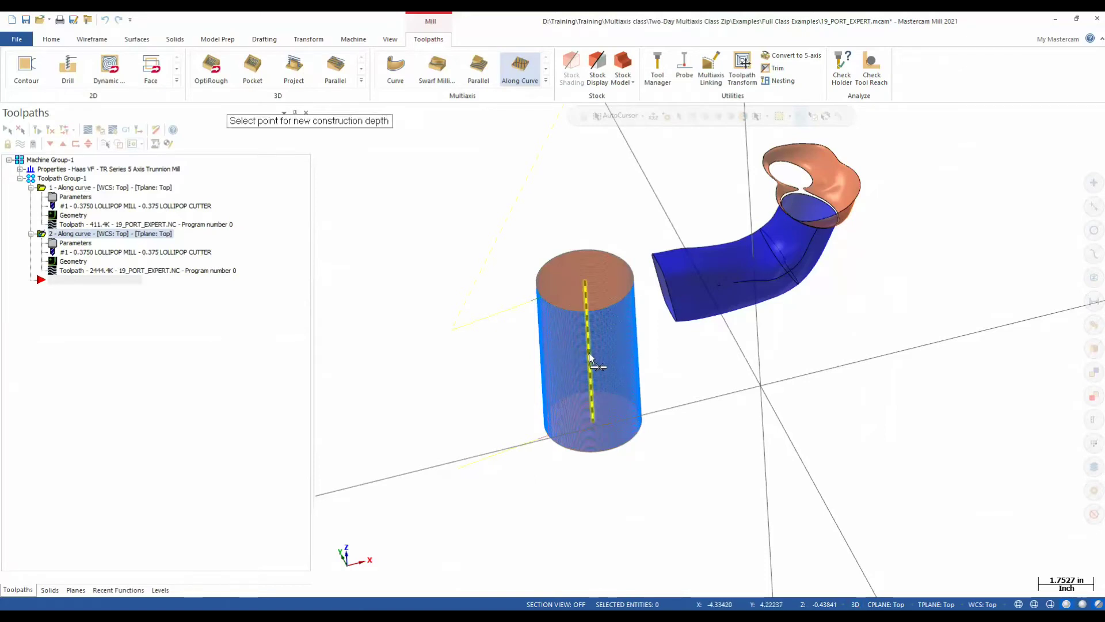
left_click(589, 352)
Step: In the Top view, draw a circle of about 3.12 in radius around the cylinder, centered on its axis
right_click(443, 257)
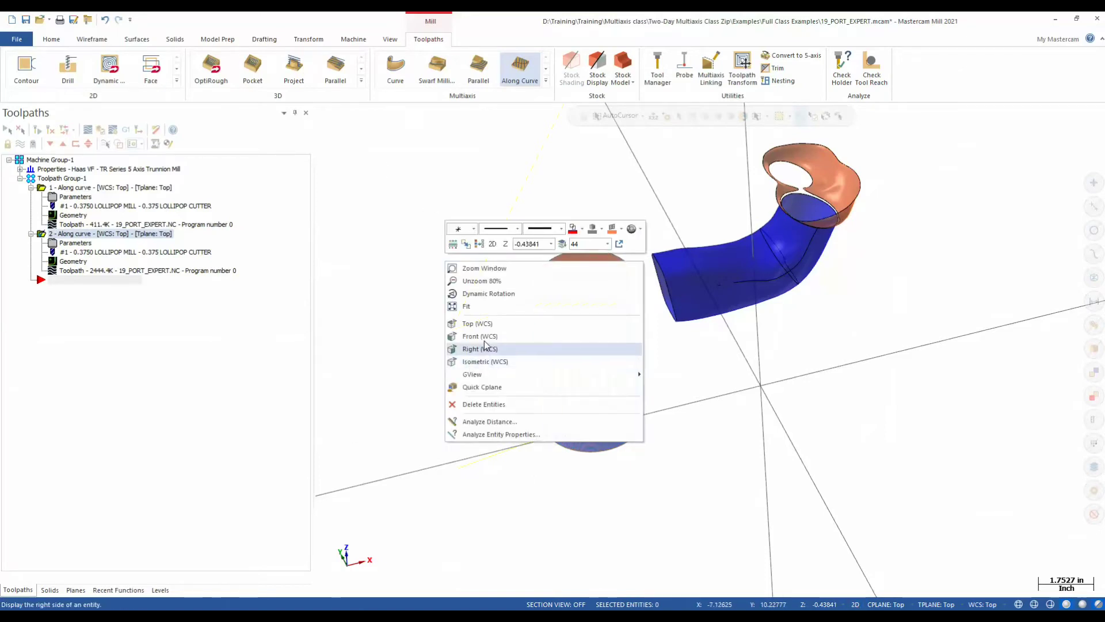
left_click(486, 321)
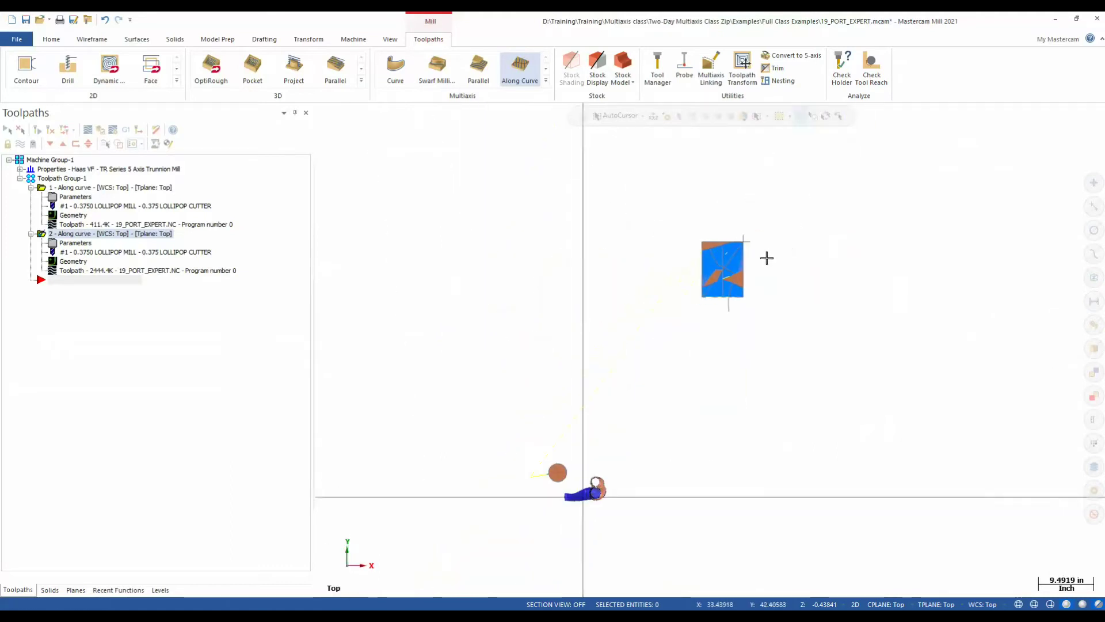
left_click(95, 40)
left_click(195, 64)
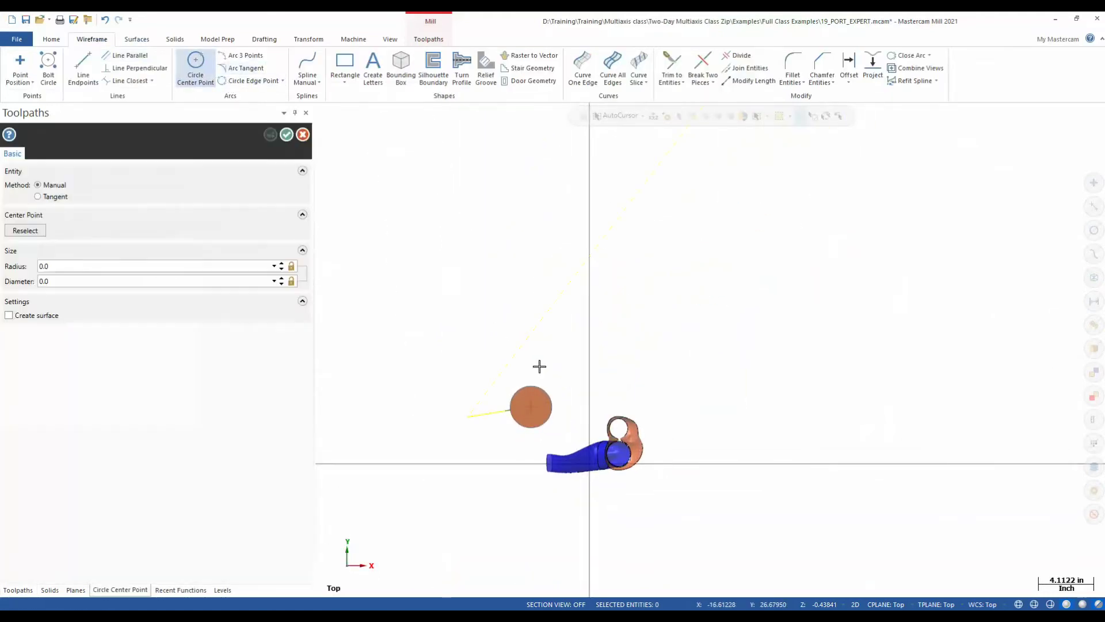
left_click(531, 408)
left_click(556, 374)
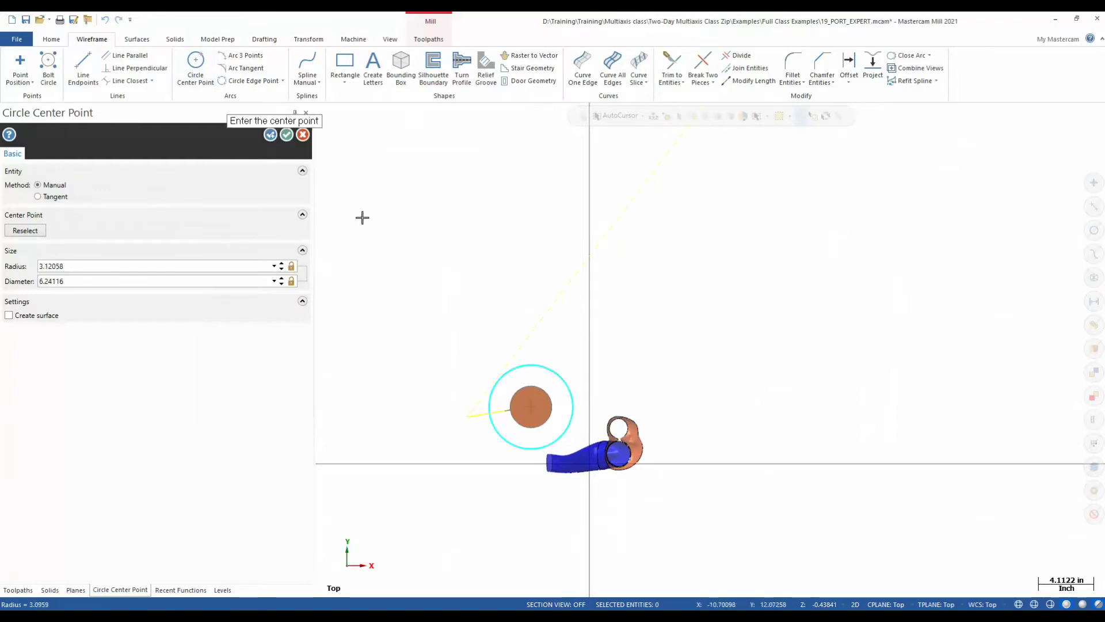
left_click(284, 137)
Step: Replace the second toolpath's lead curve with the circle around the cylinder and regenerate the operation
middle_click_drag(530, 406, 567, 307)
key("alt+t")
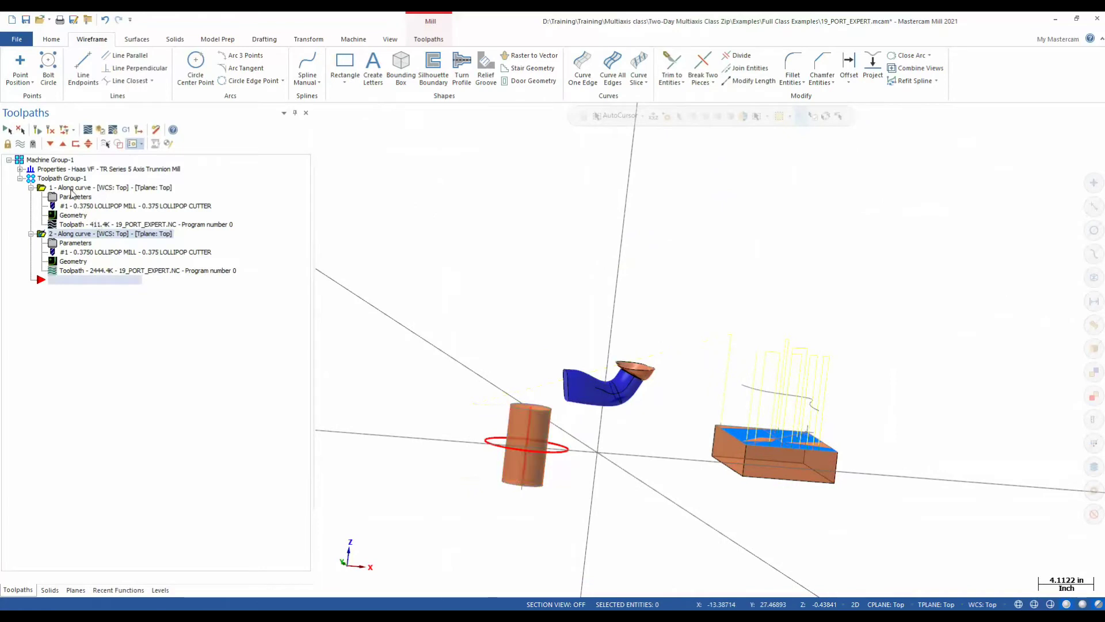
left_click(71, 189)
left_click(72, 243)
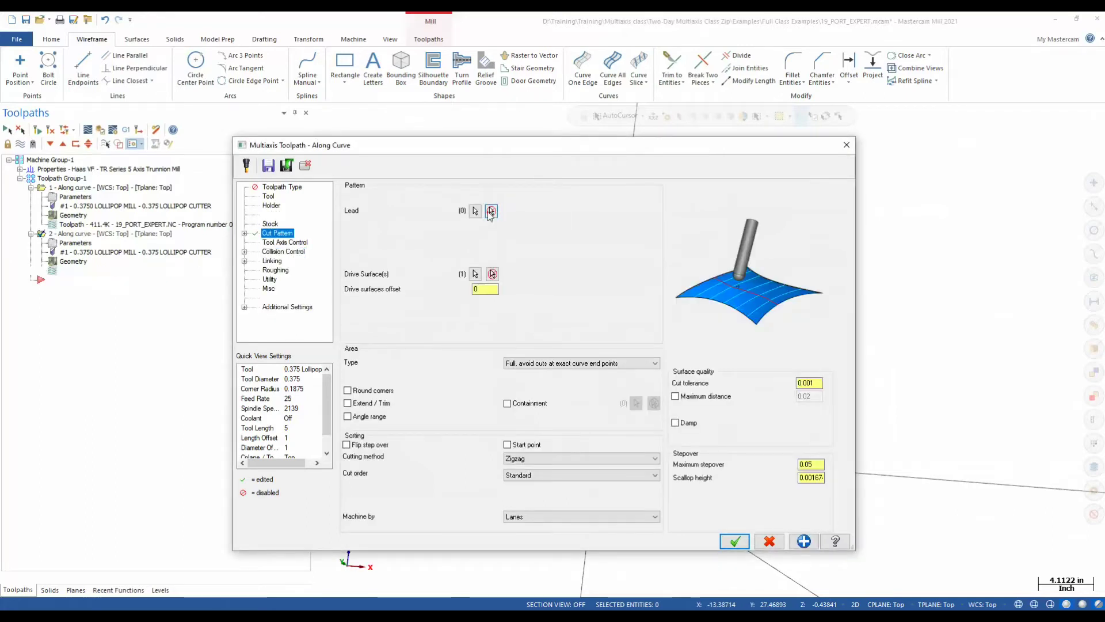
left_click(476, 212)
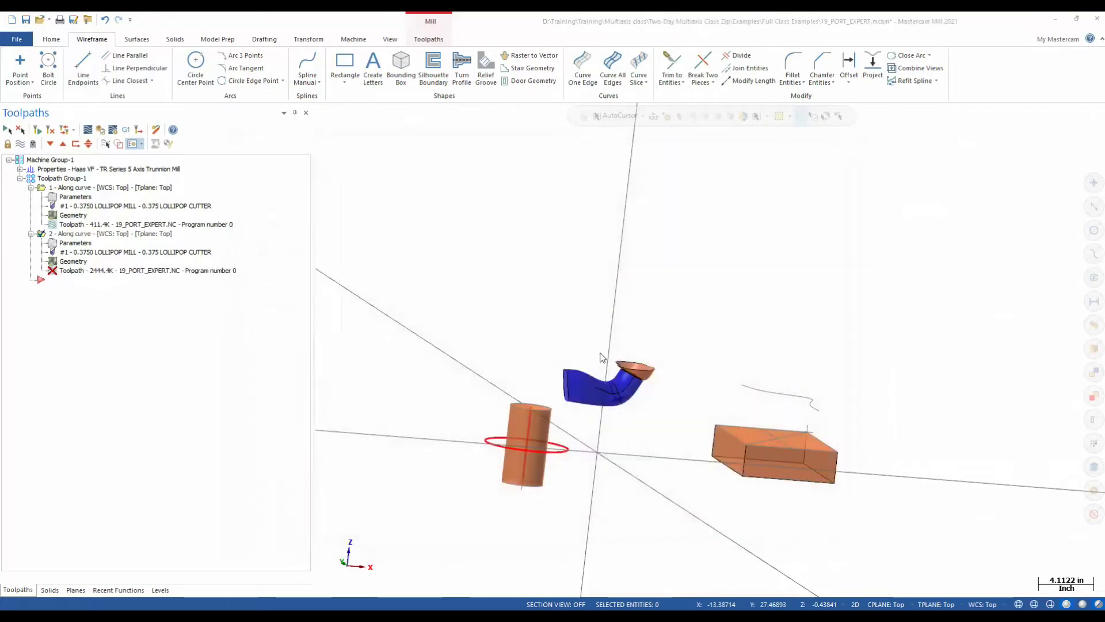
left_click(566, 455)
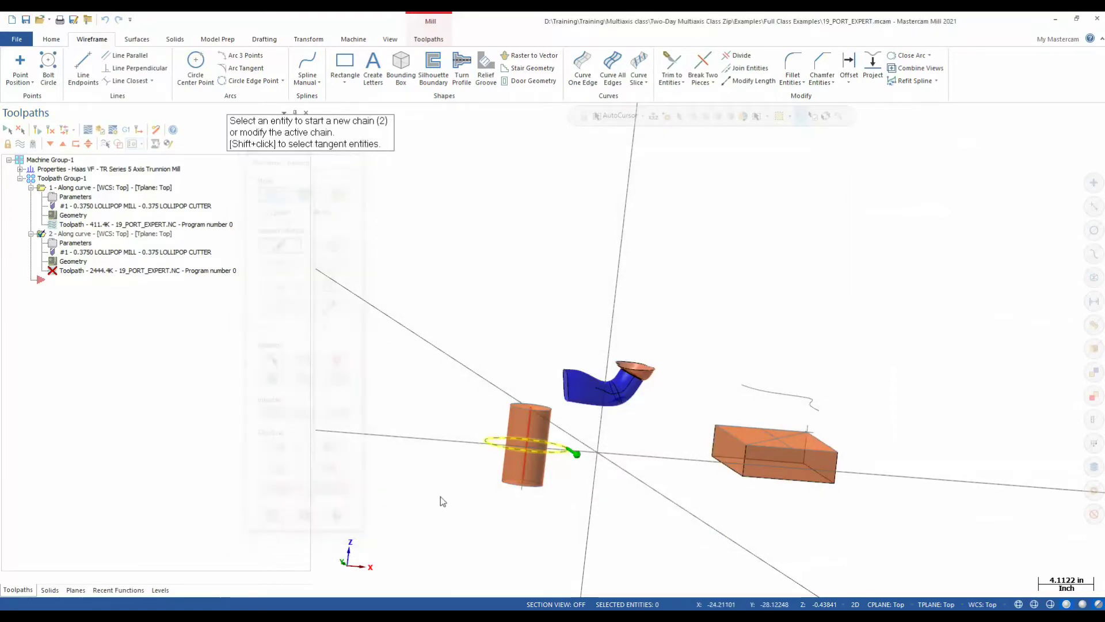
key("Return")
left_click(735, 544)
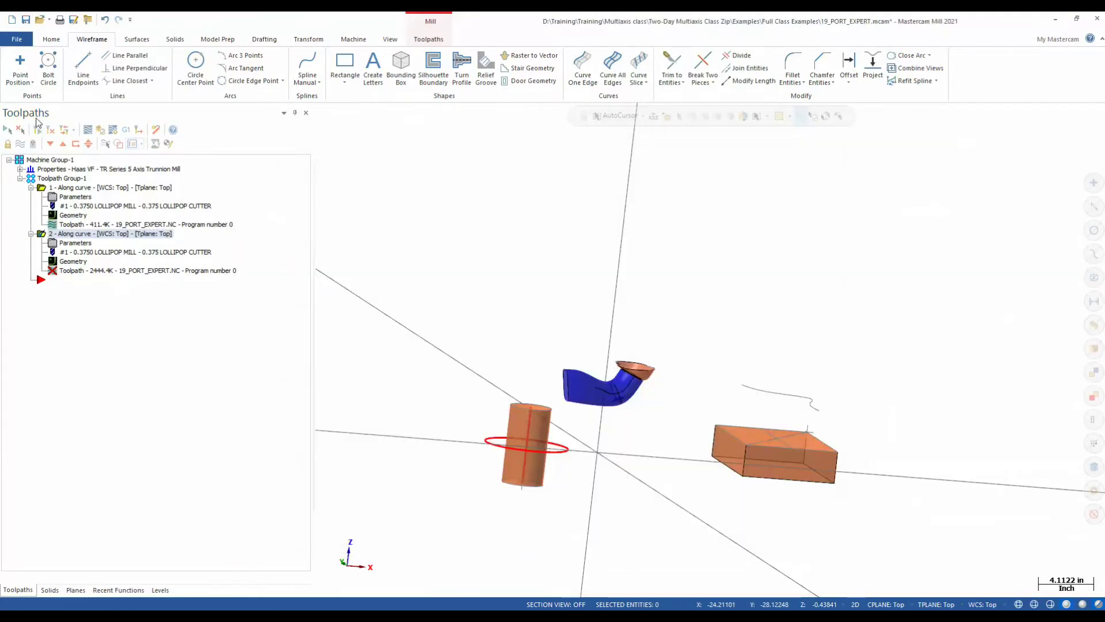
left_click(37, 129)
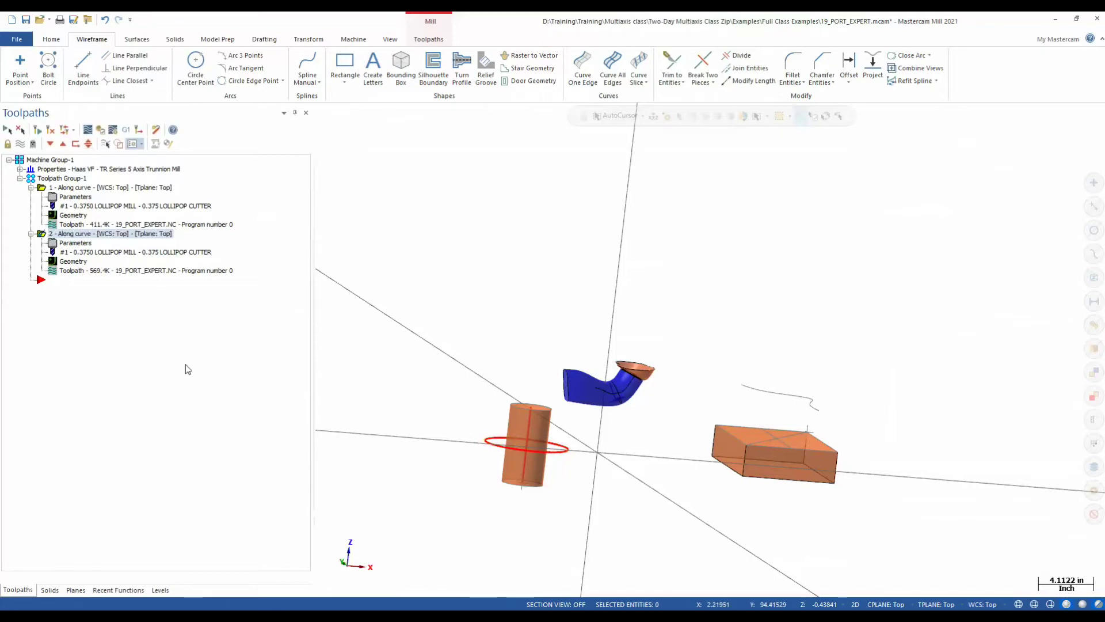
Step: Backplot the regenerated cylinder toolpath partway to examine how the tool moves along the wall
scroll(491, 415, "up", 3)
scroll(492, 415, "up", 6)
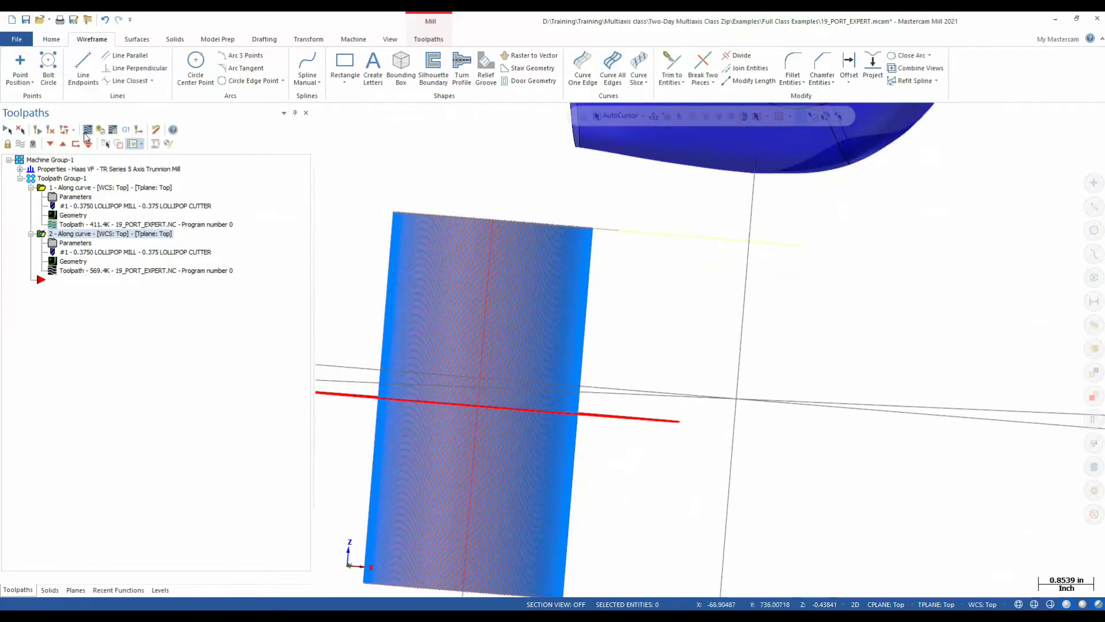
left_click(87, 131)
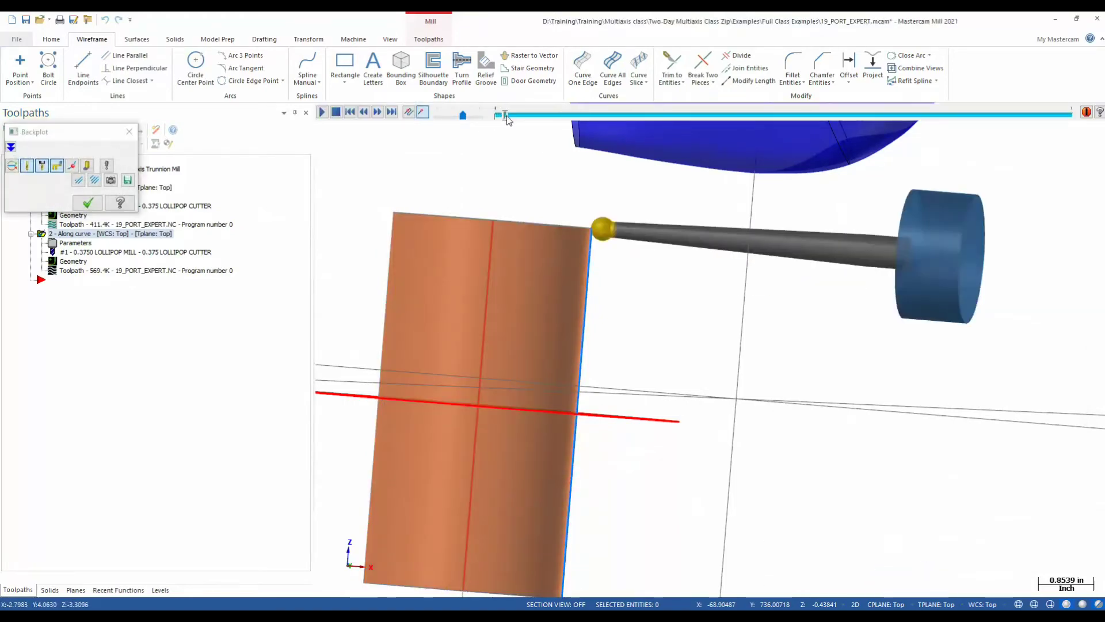
left_click_drag(506, 116, 727, 113)
scroll(807, 355, "down", 3)
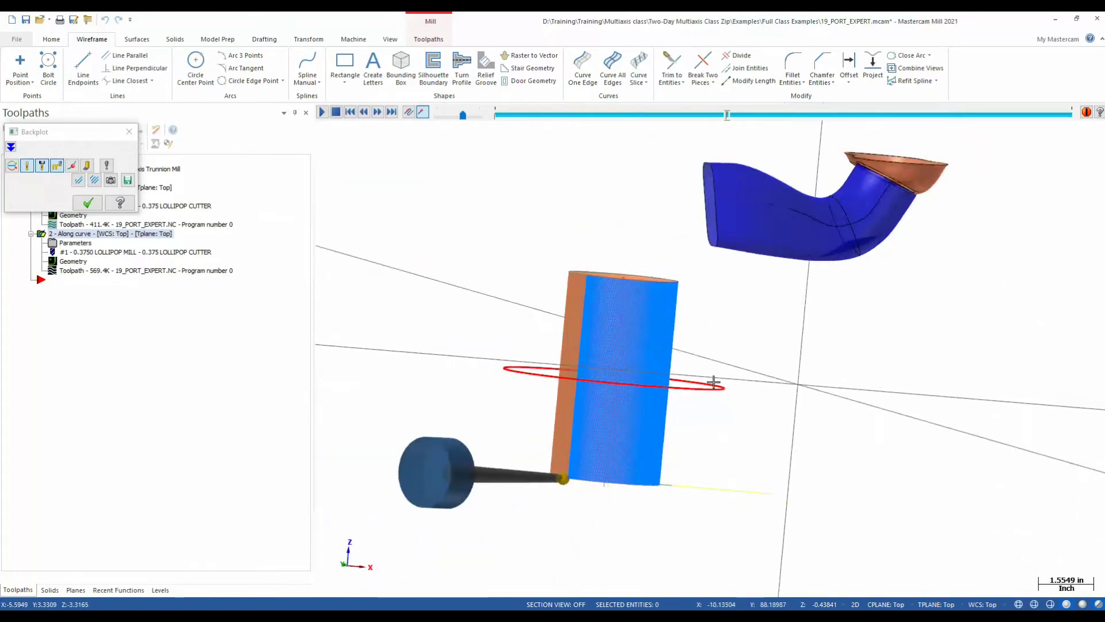
middle_click_drag(714, 382, 797, 446)
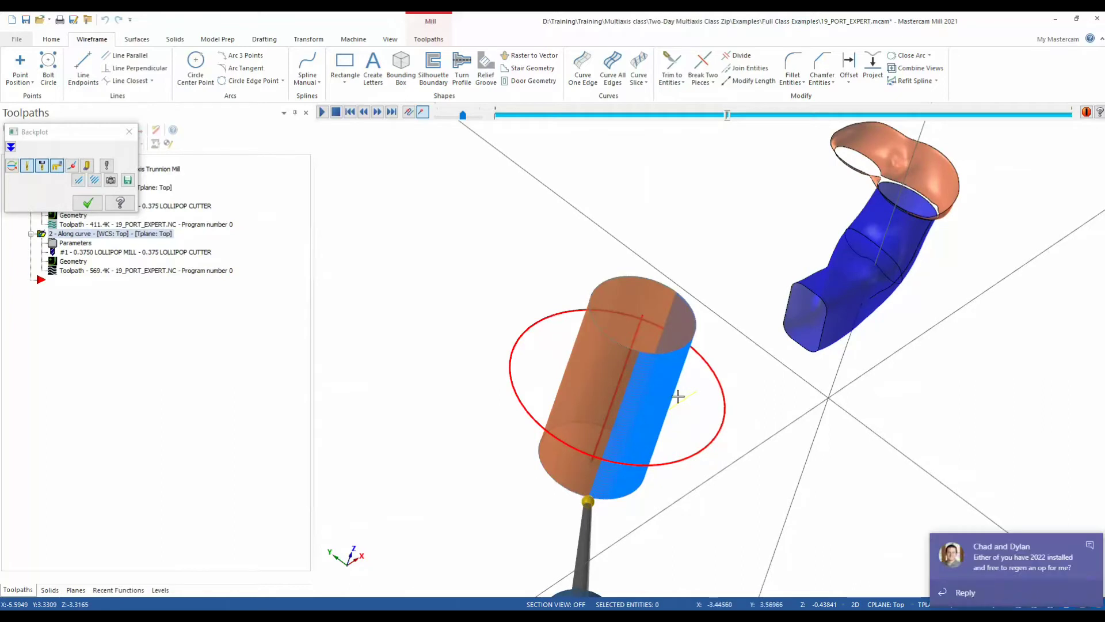
left_click(1092, 545)
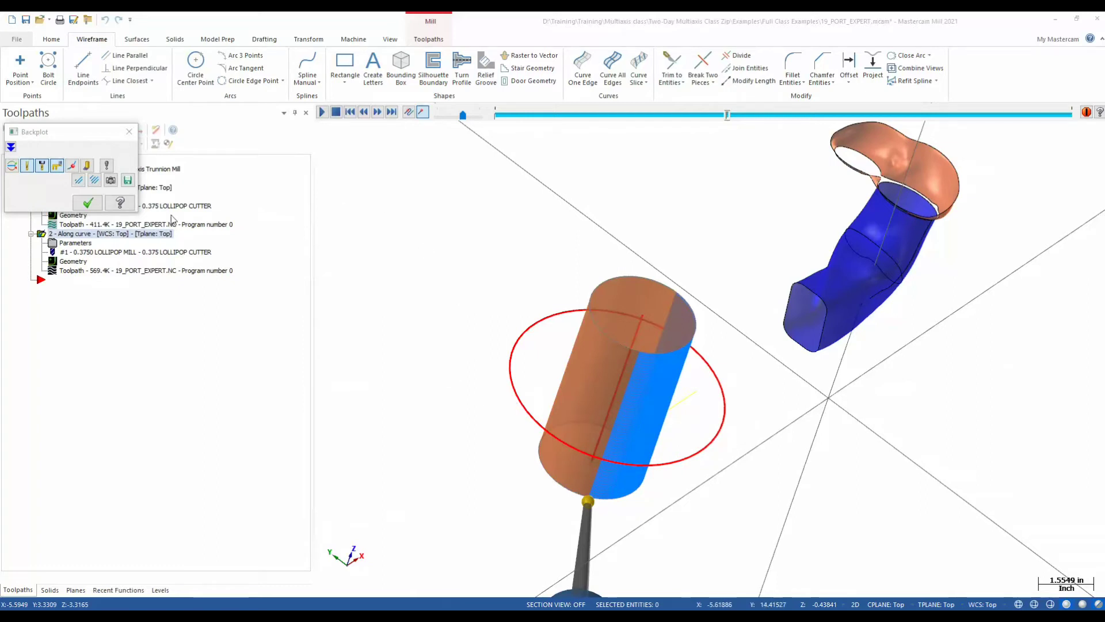
left_click(91, 204)
Step: Create curves on the open edges at both ends of the blue port, using 3D construction mode
middle_click_drag(822, 377, 644, 321)
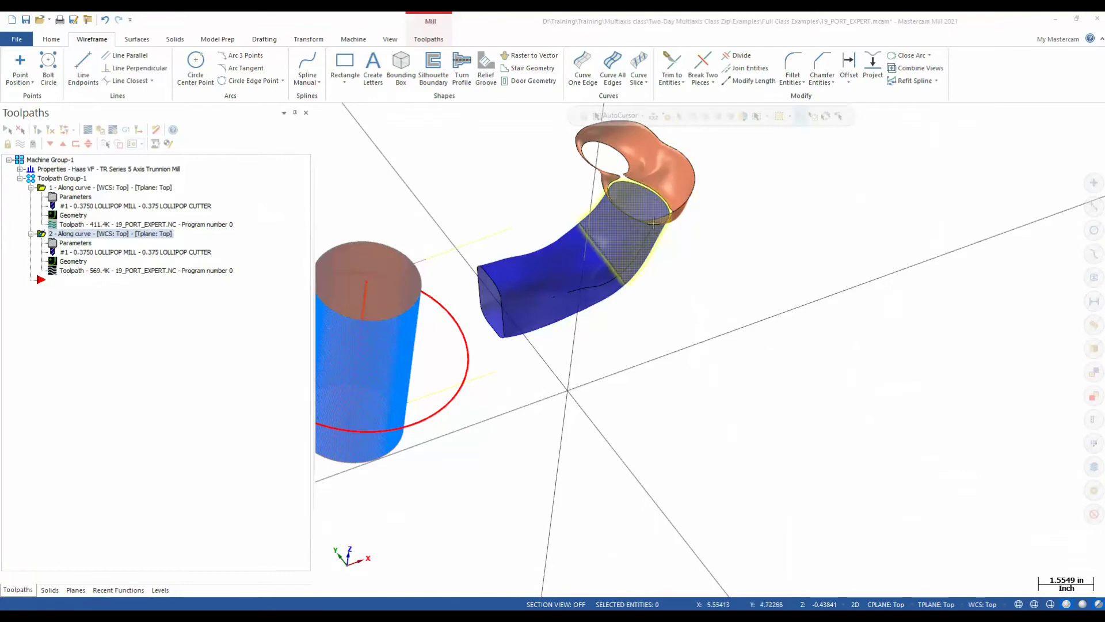
middle_click_drag(534, 318, 525, 363)
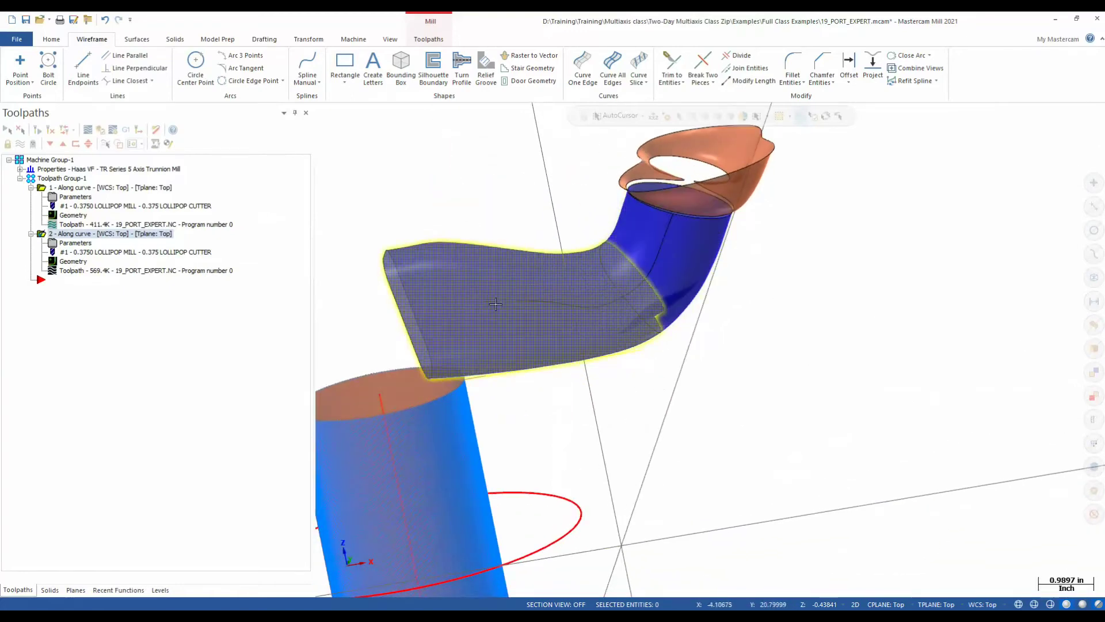
scroll(724, 237, "down", 2)
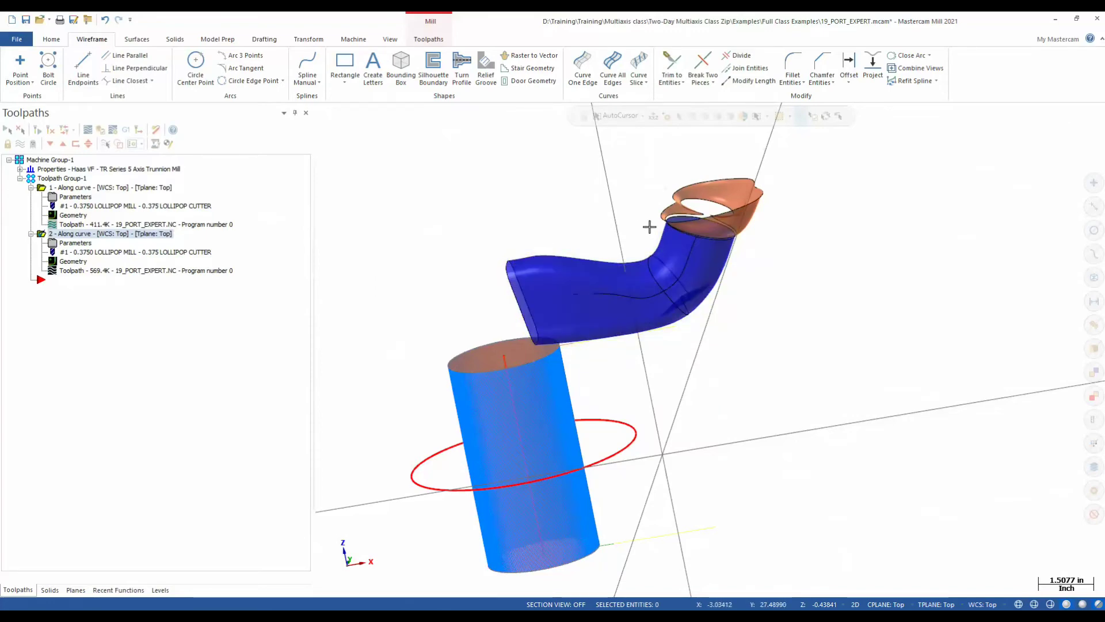
mouse_move(657, 236)
middle_mouse_down()
mouse_move(696, 271)
mouse_move(754, 262)
mouse_move(759, 286)
mouse_move(647, 282)
middle_mouse_up()
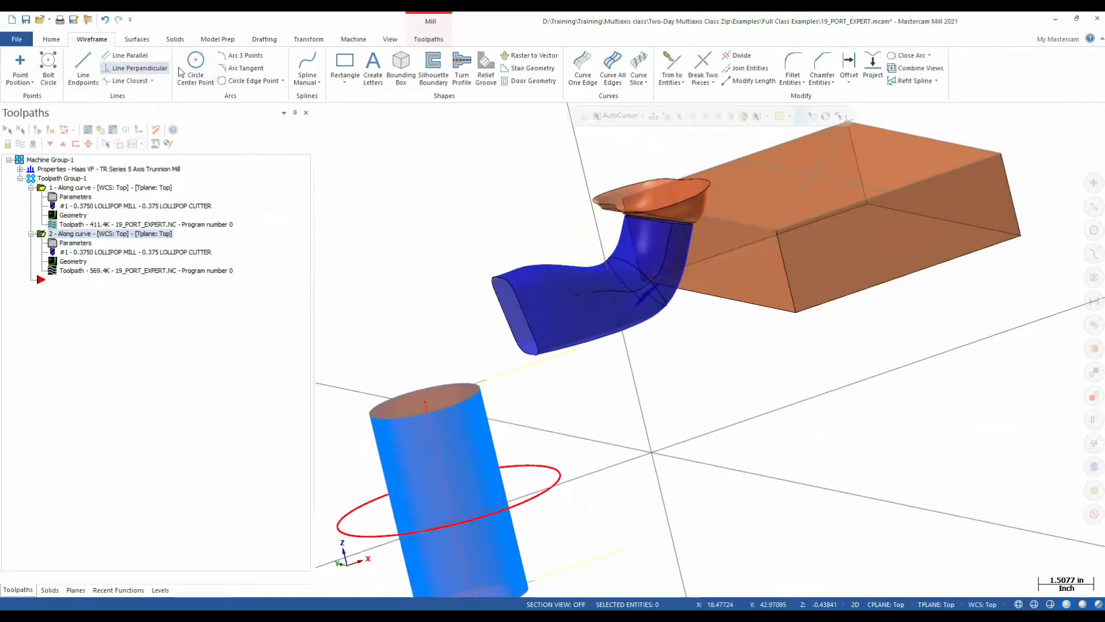
left_click(583, 66)
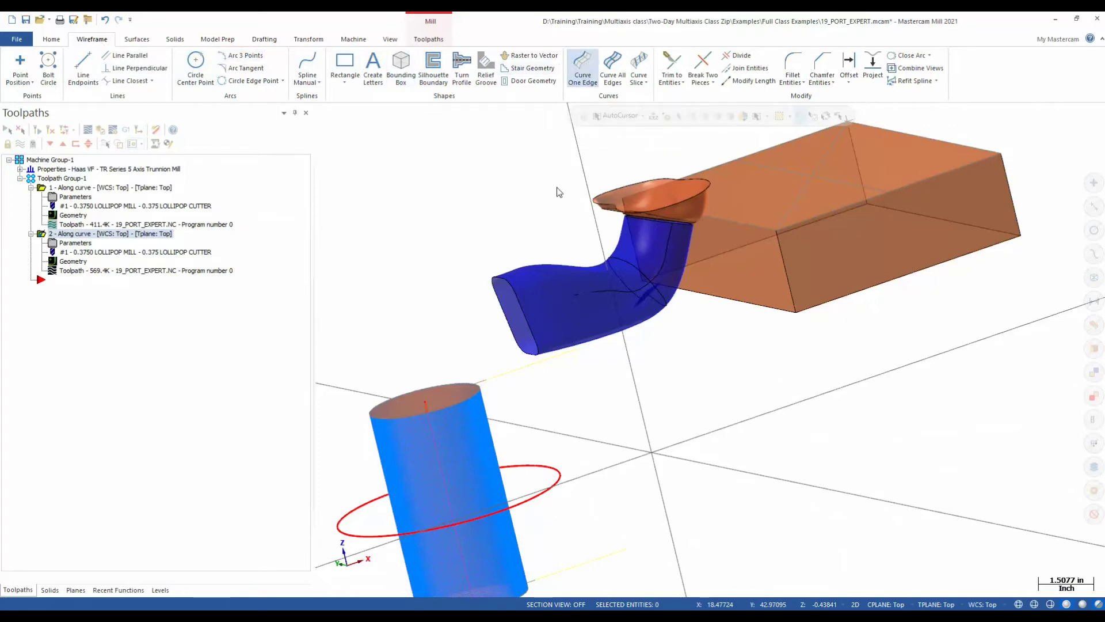
left_click(487, 327)
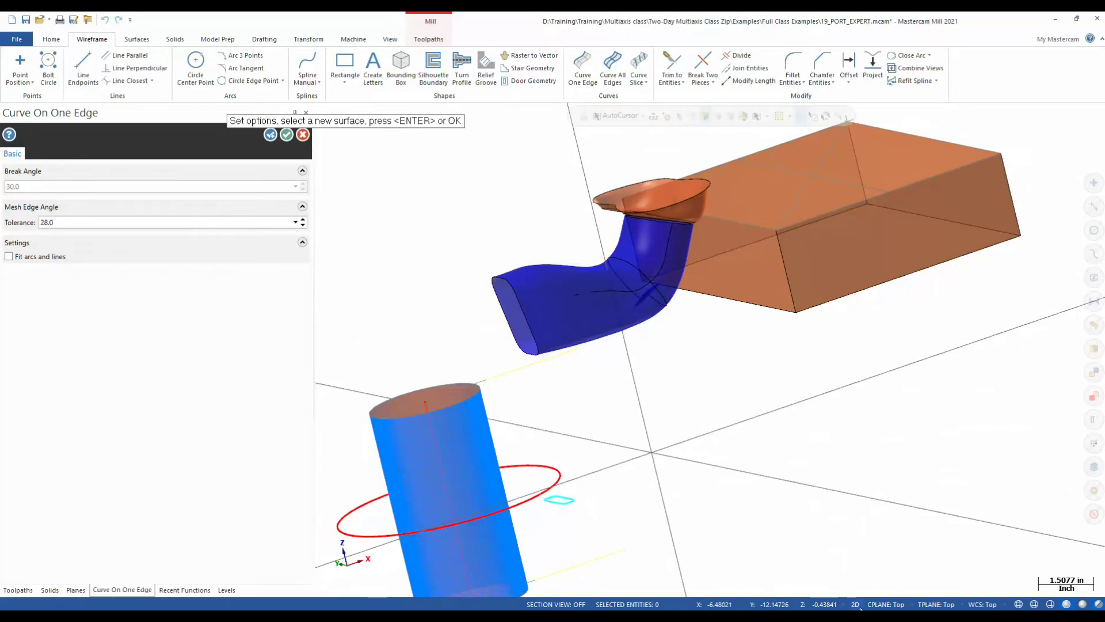
left_click(672, 221)
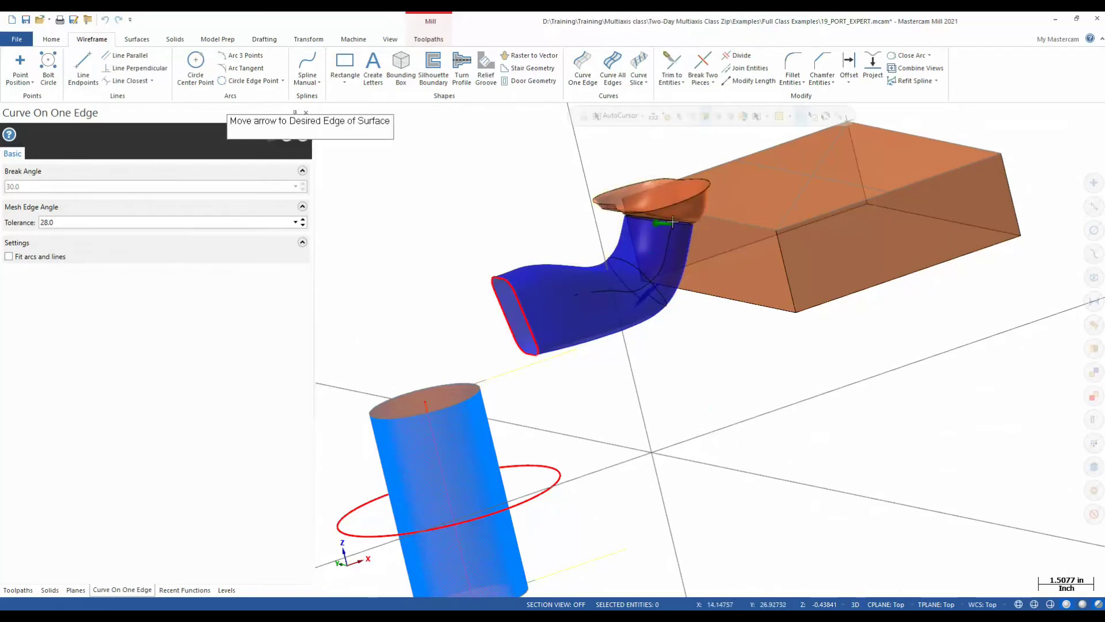
left_click(676, 212)
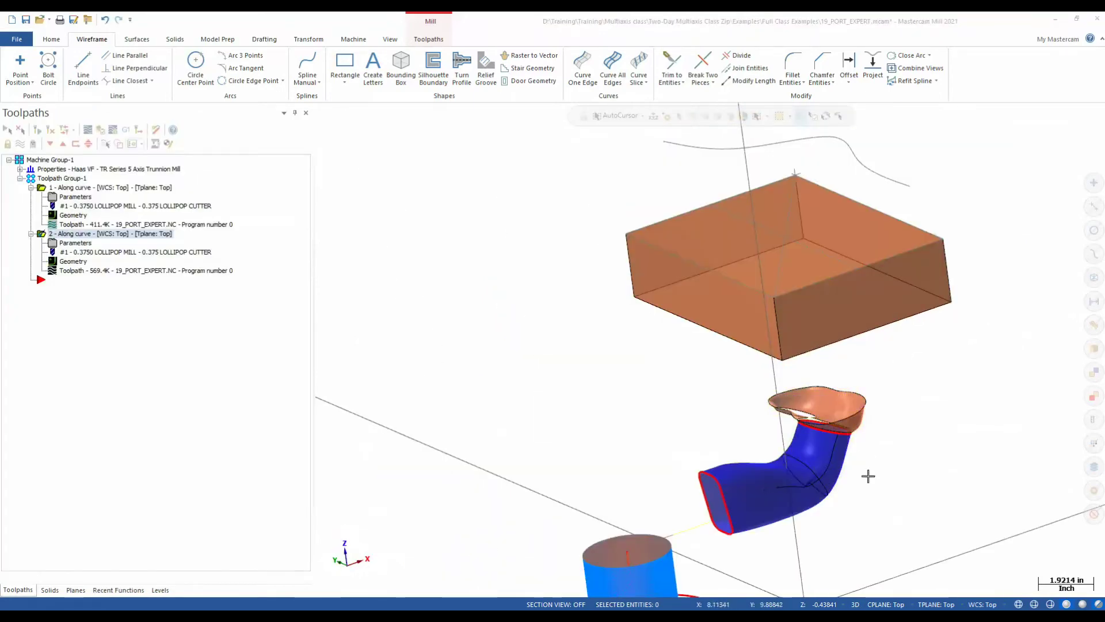
Step: Create a new plane from a side view of the port and make it the active WCS, construction plane and tool plane
scroll(841, 452, "up", 3)
middle_click_drag(575, 473, 596, 460)
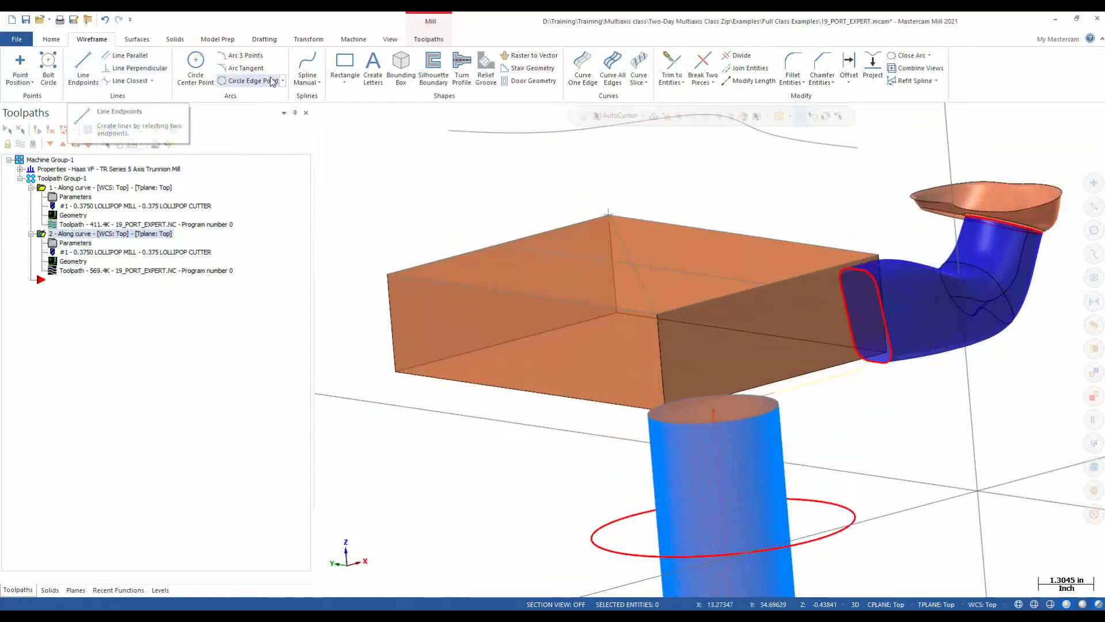
middle_click_drag(881, 343, 922, 350)
scroll(661, 313, "down", 4)
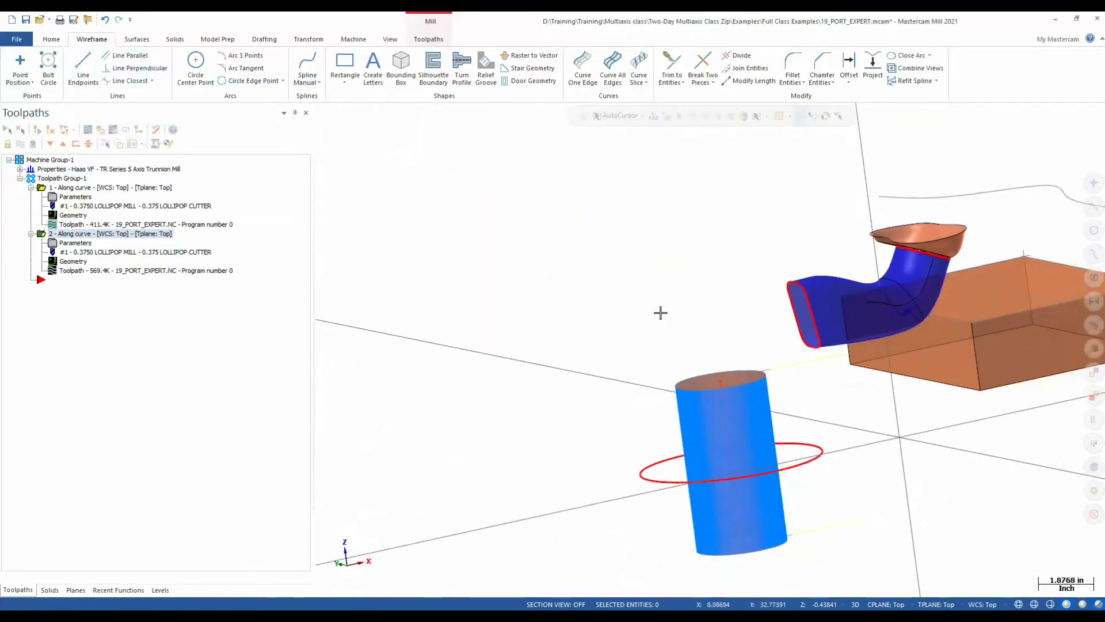
middle_click_drag(846, 351, 812, 344)
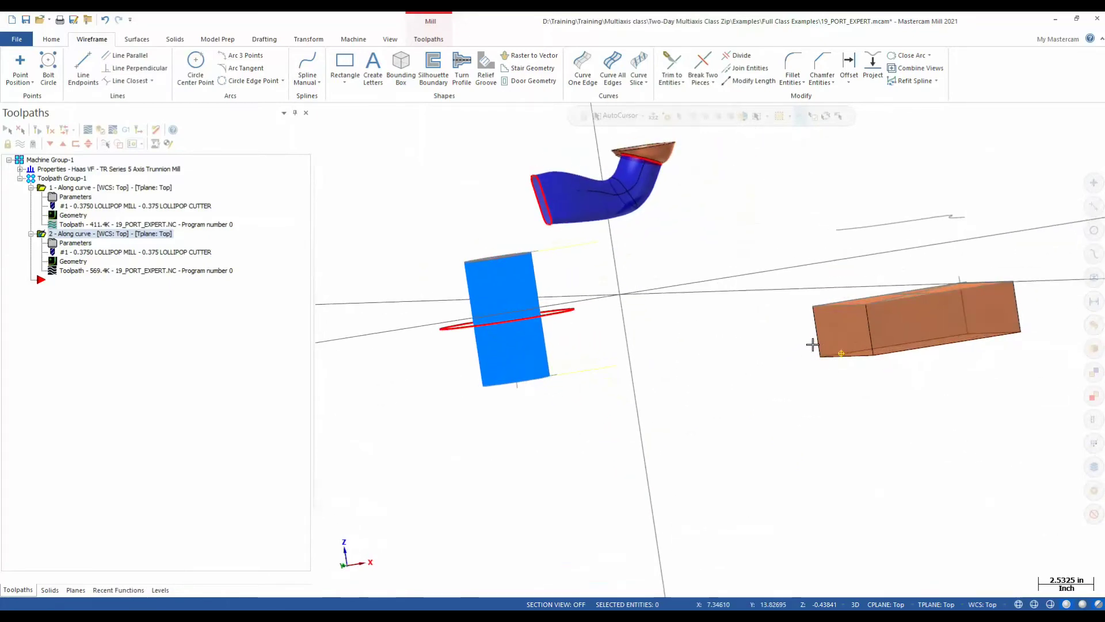
scroll(646, 225, "up", 5)
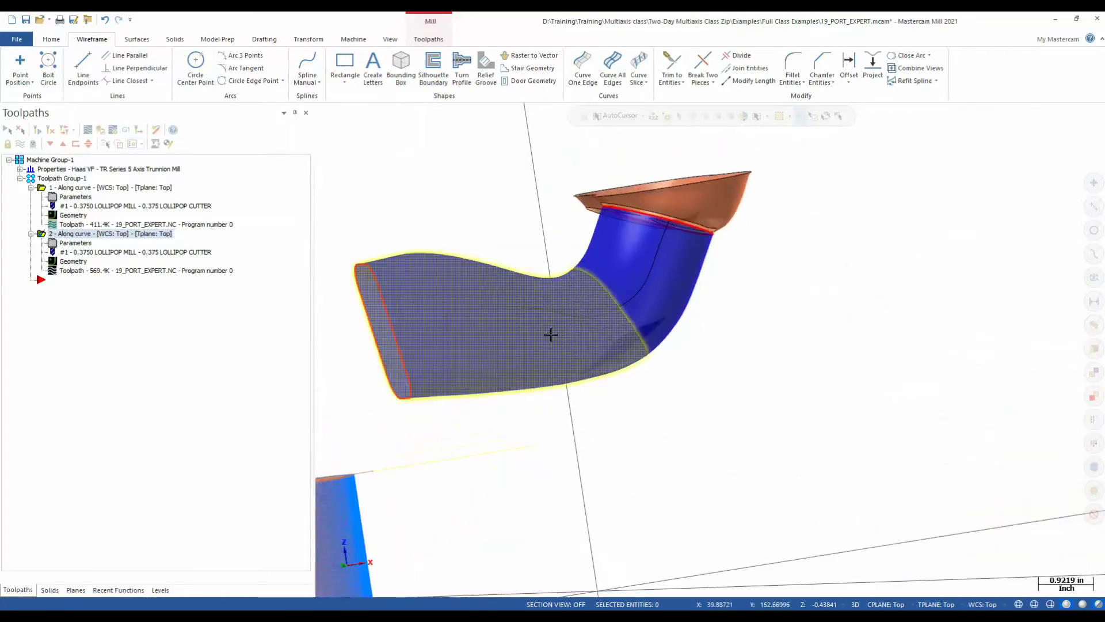
middle_click_drag(540, 337, 519, 336)
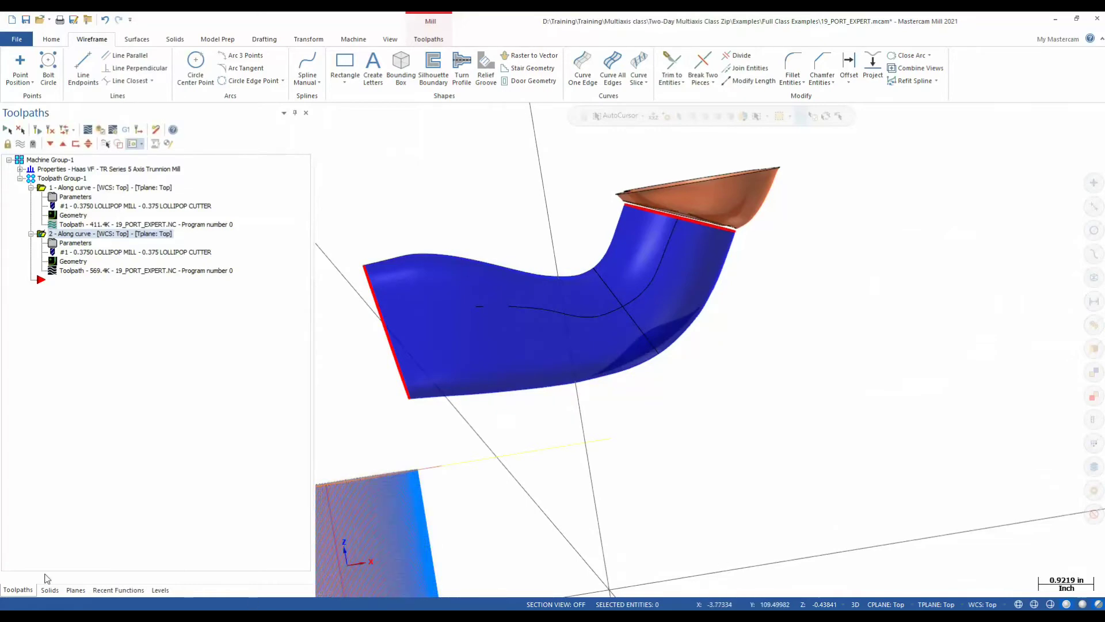
left_click(75, 590)
left_click(9, 130)
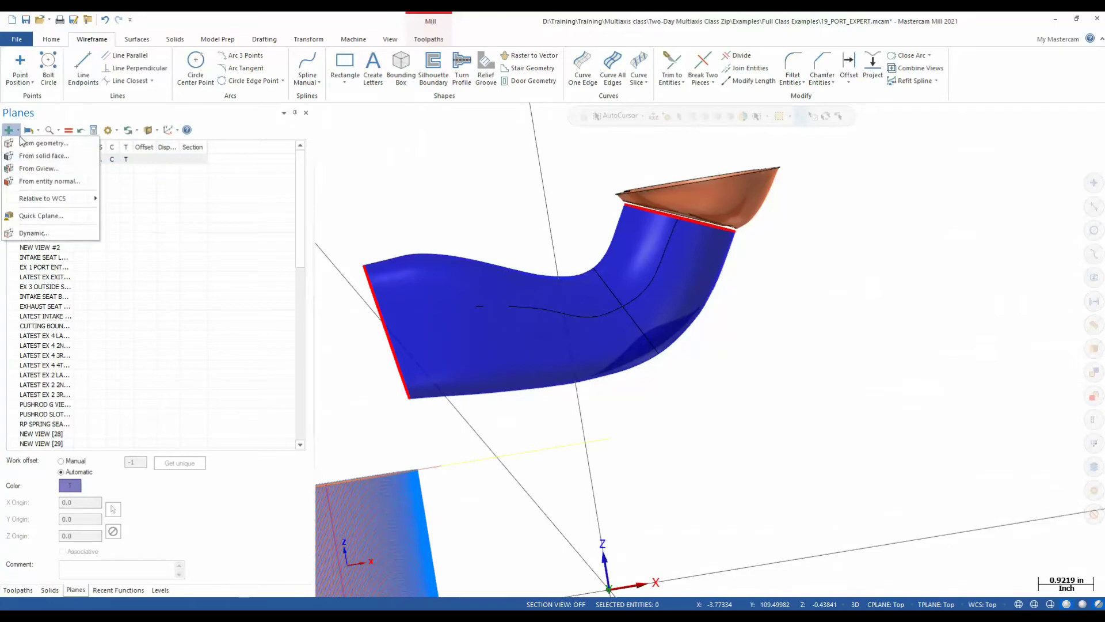
left_click(34, 169)
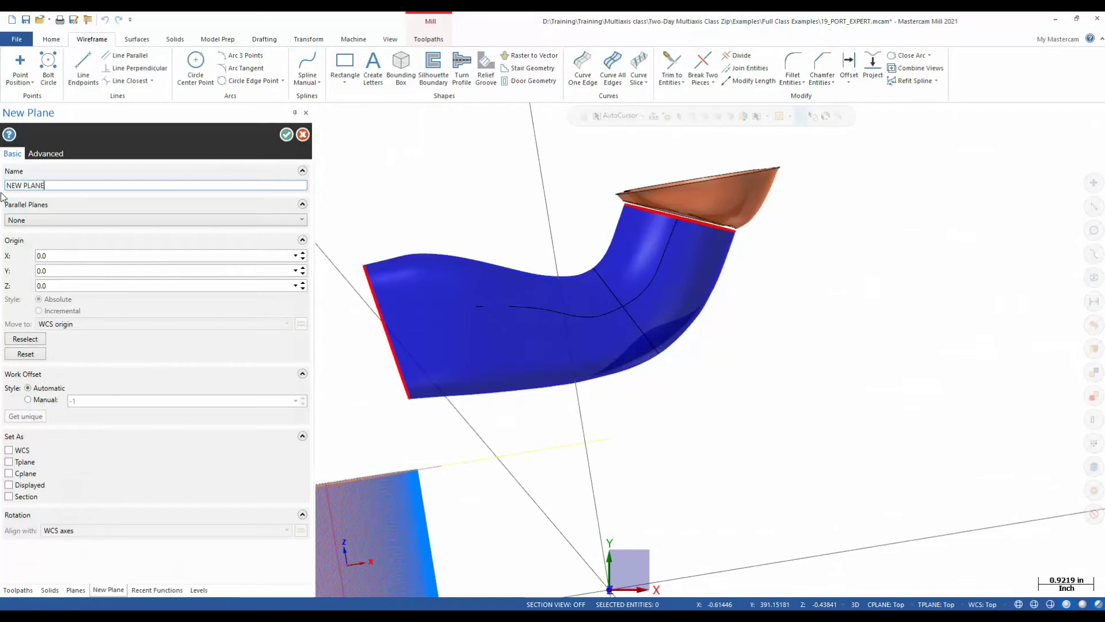
left_click(287, 135)
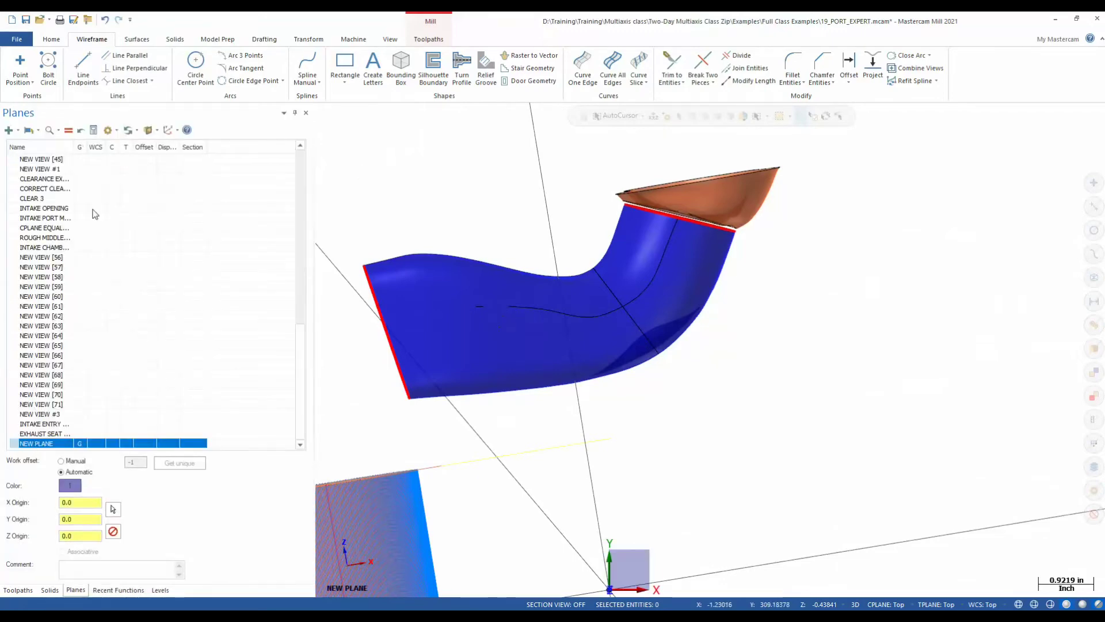
left_click(68, 131)
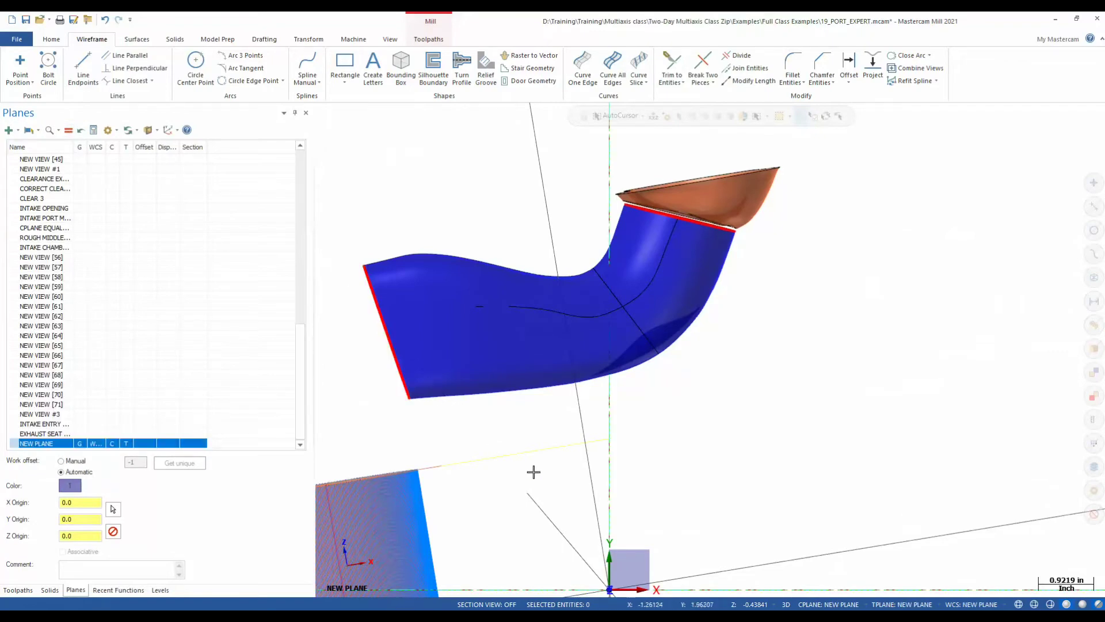
Step: Break the edge curve of the port's flattened opening in two, splitting it midway along its long sides
middle_click_drag(528, 444, 525, 454)
scroll(526, 453, "down", 3)
middle_click_drag(656, 461, 549, 386)
scroll(549, 386, "down", 2)
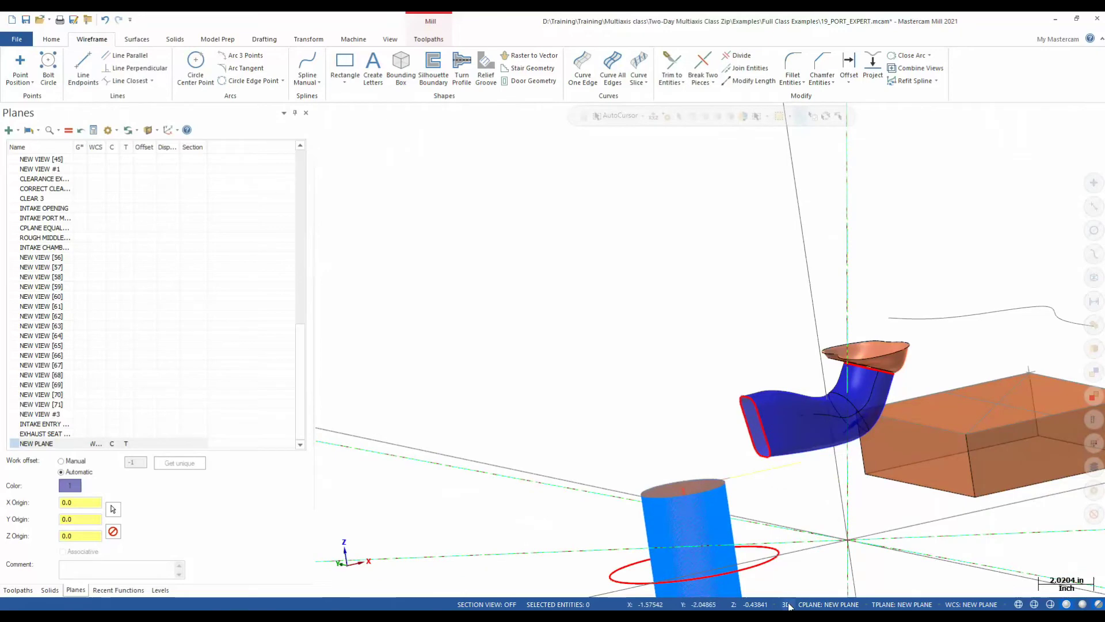
left_click(744, 604)
scroll(745, 386, "up", 4)
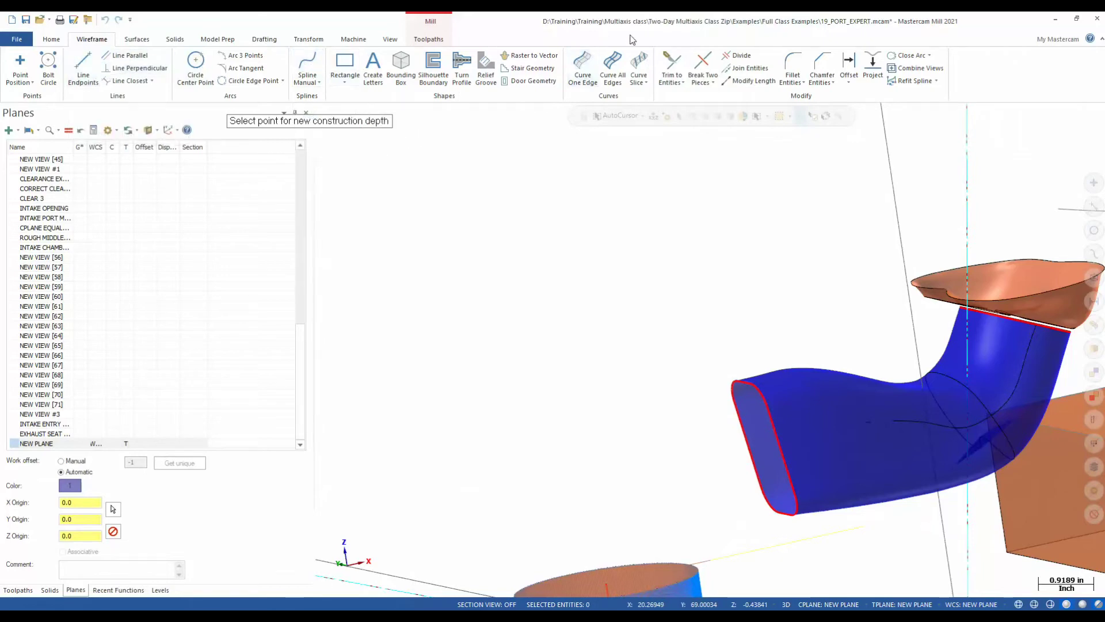
left_click(702, 67)
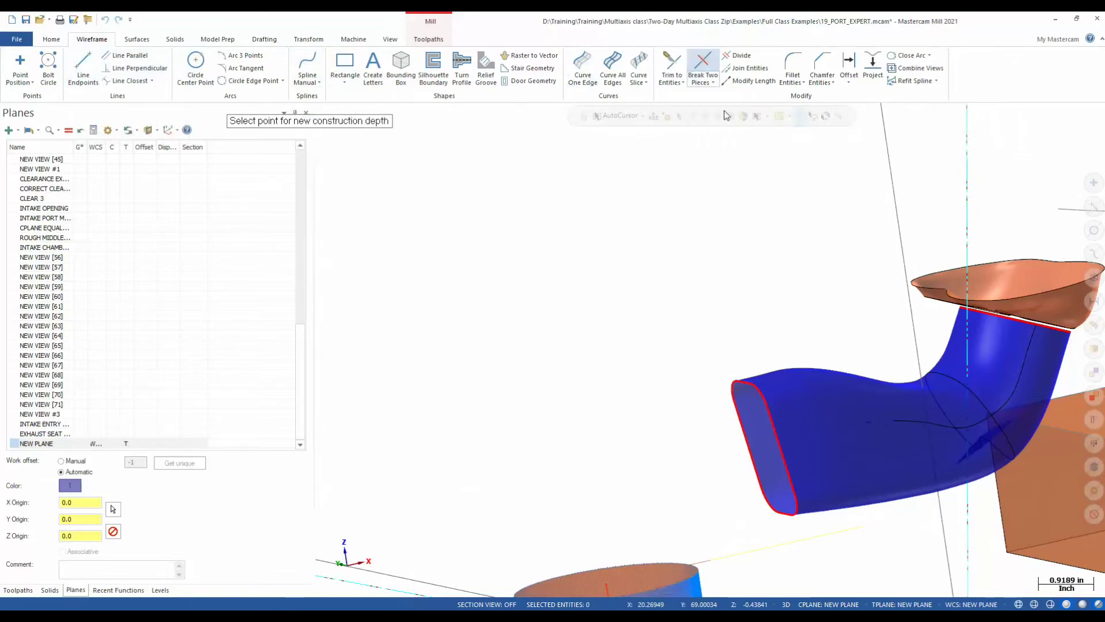
left_click(778, 446)
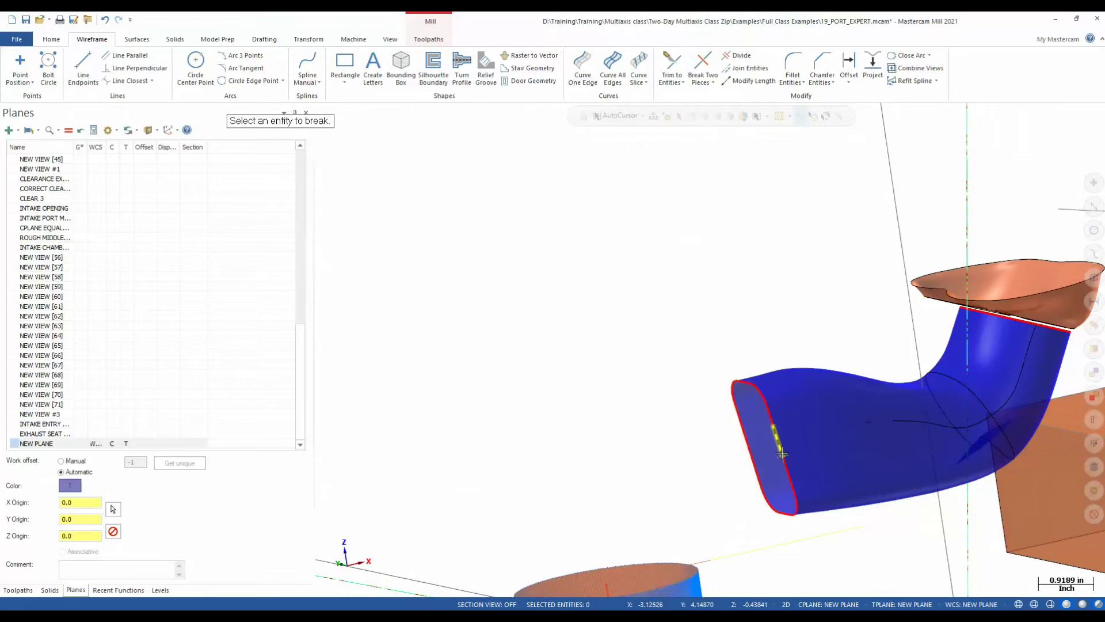
left_click(750, 457)
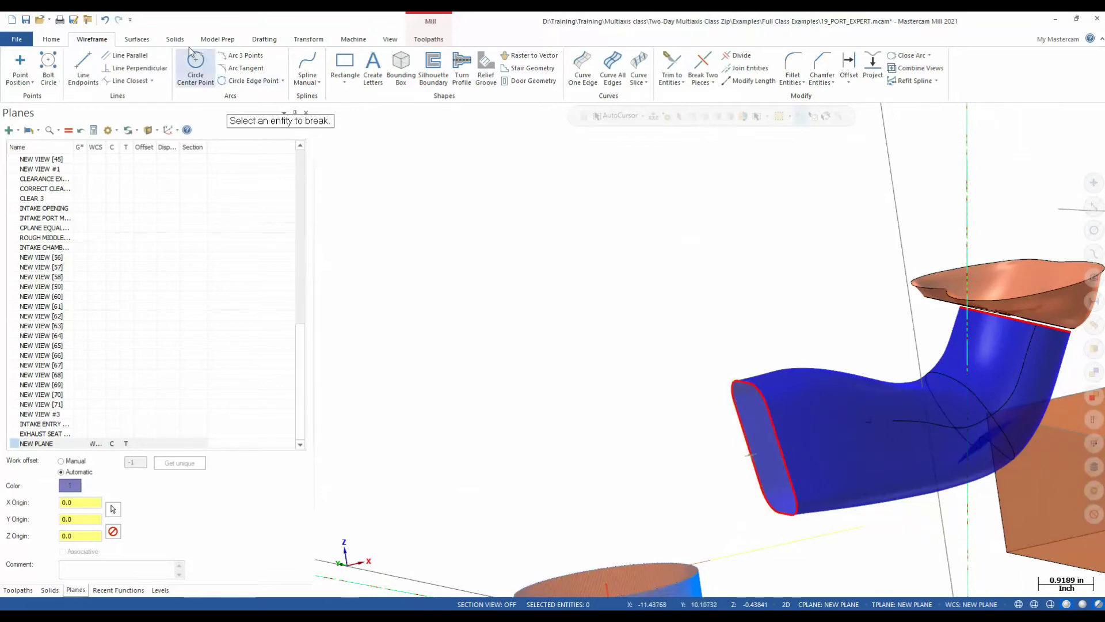
Step: Draw a line across the port's flattened opening between the break points and another, about 1.87 in long, across the round opening
left_click(83, 69)
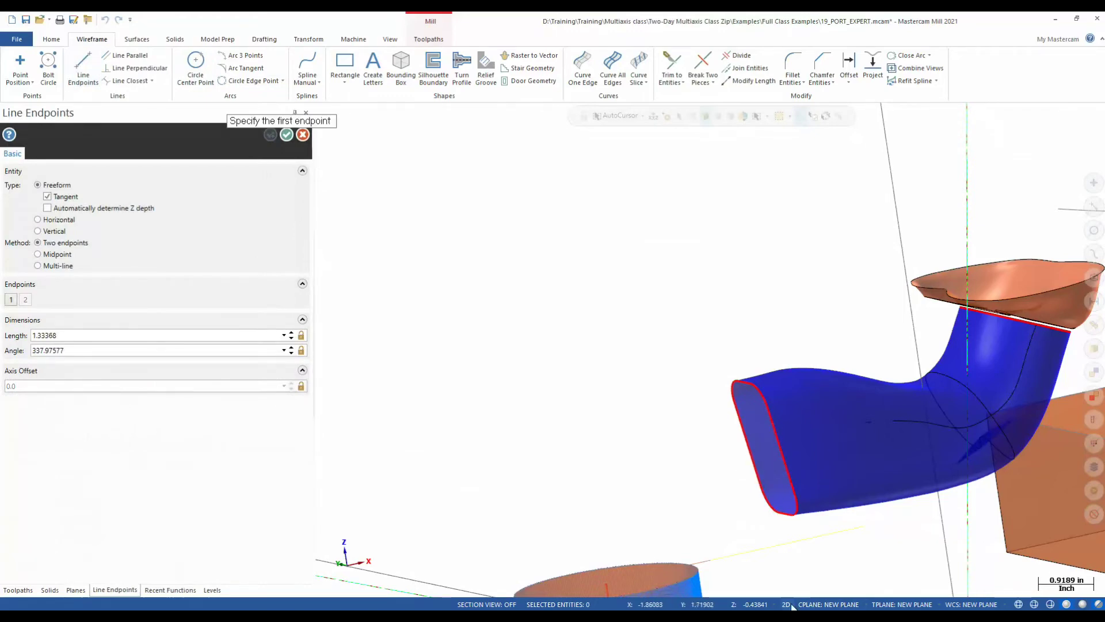
left_click(782, 457)
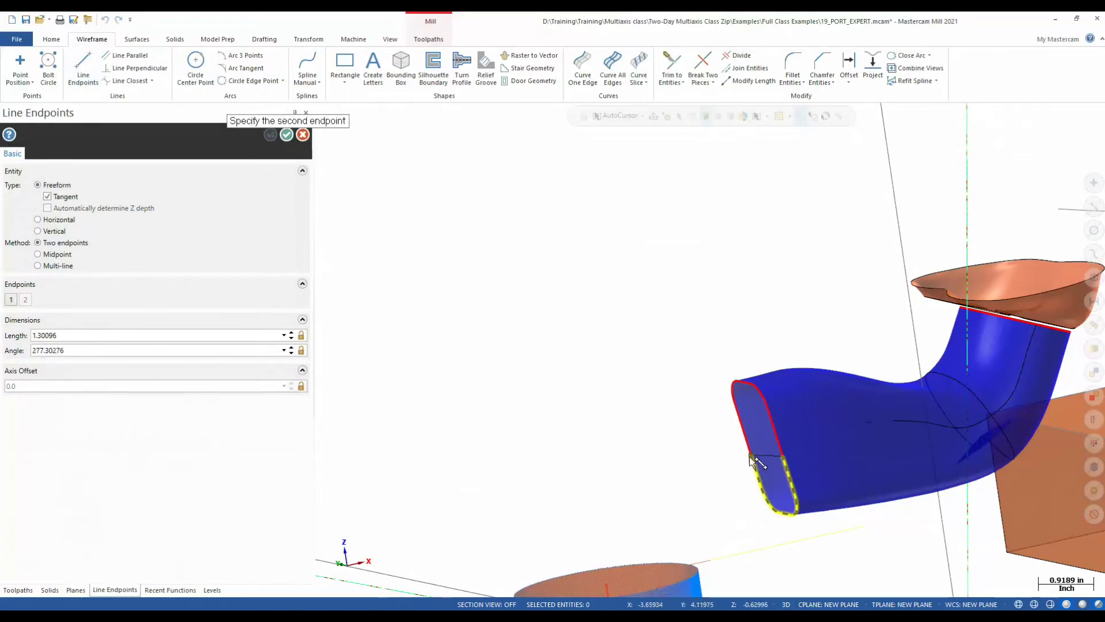
left_click(750, 457)
middle_click_drag(662, 503, 875, 339)
left_click(869, 312)
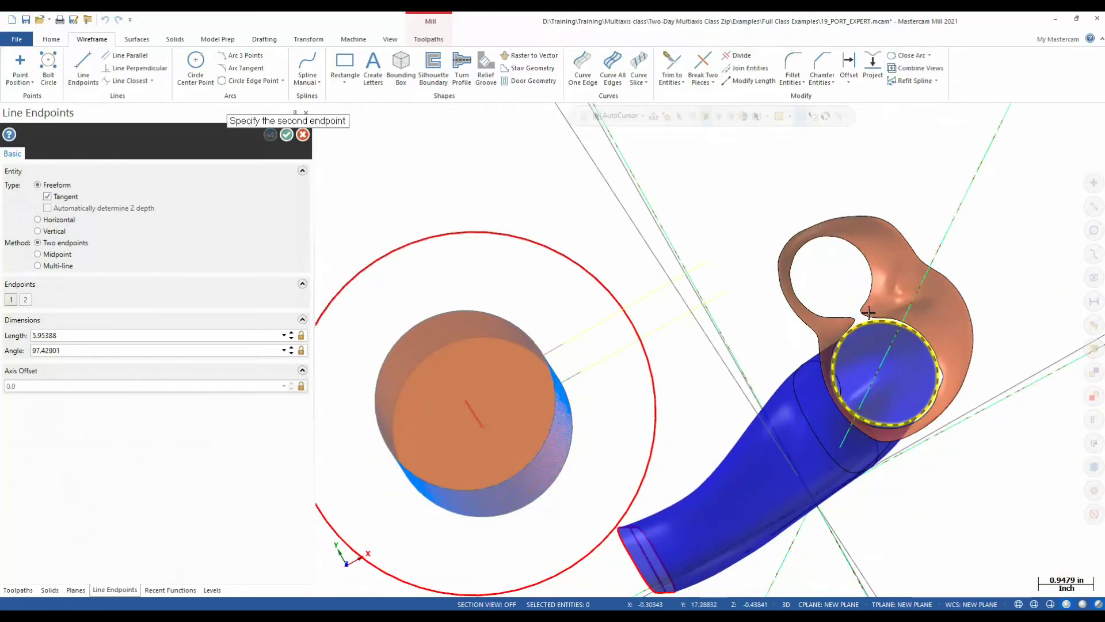
left_click(860, 338)
middle_click_drag(826, 402, 800, 322)
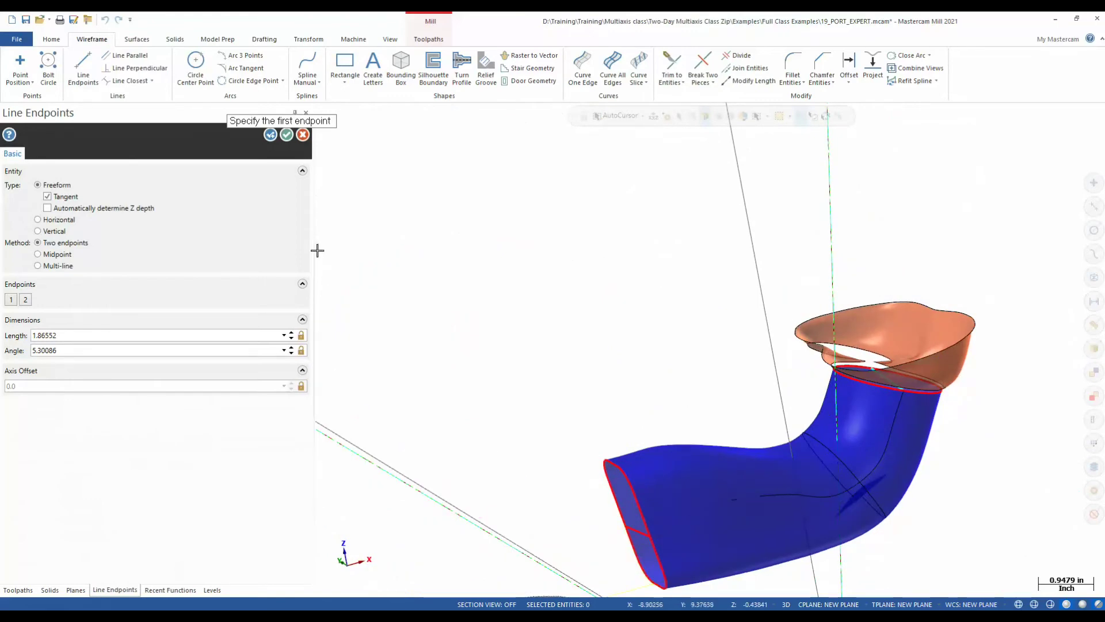
left_click(289, 138)
Step: Restore the graphics view to the side-view plane created for the port
scroll(654, 372, "down", 3)
middle_click_drag(726, 411, 698, 426)
scroll(718, 244, "down", 3)
middle_click_drag(697, 518, 670, 457)
scroll(542, 283, "up", 3)
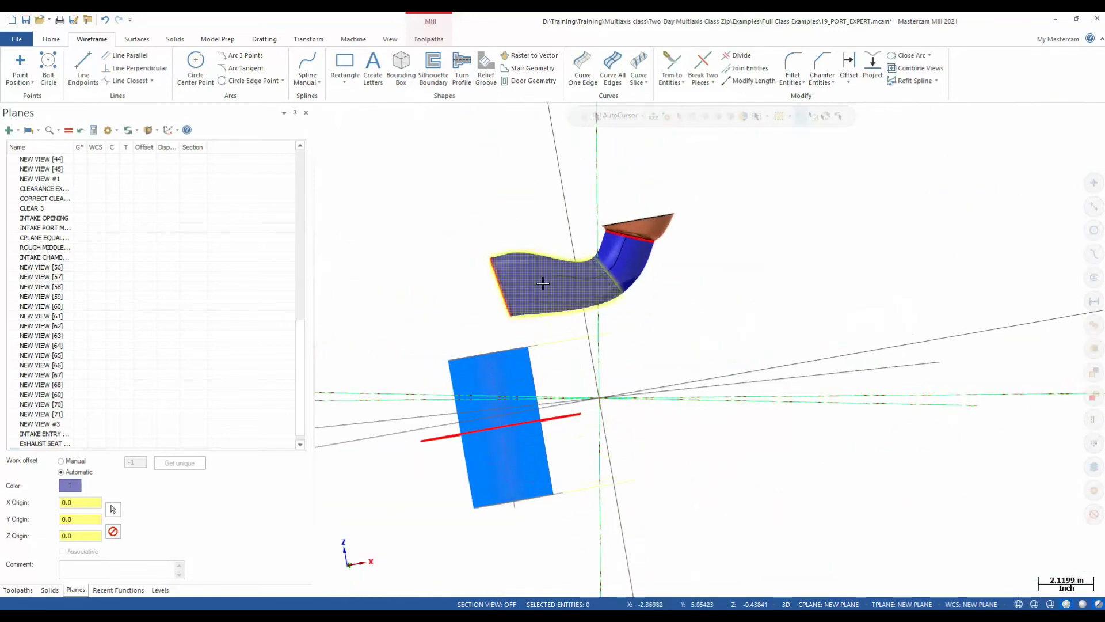
right_click(424, 230)
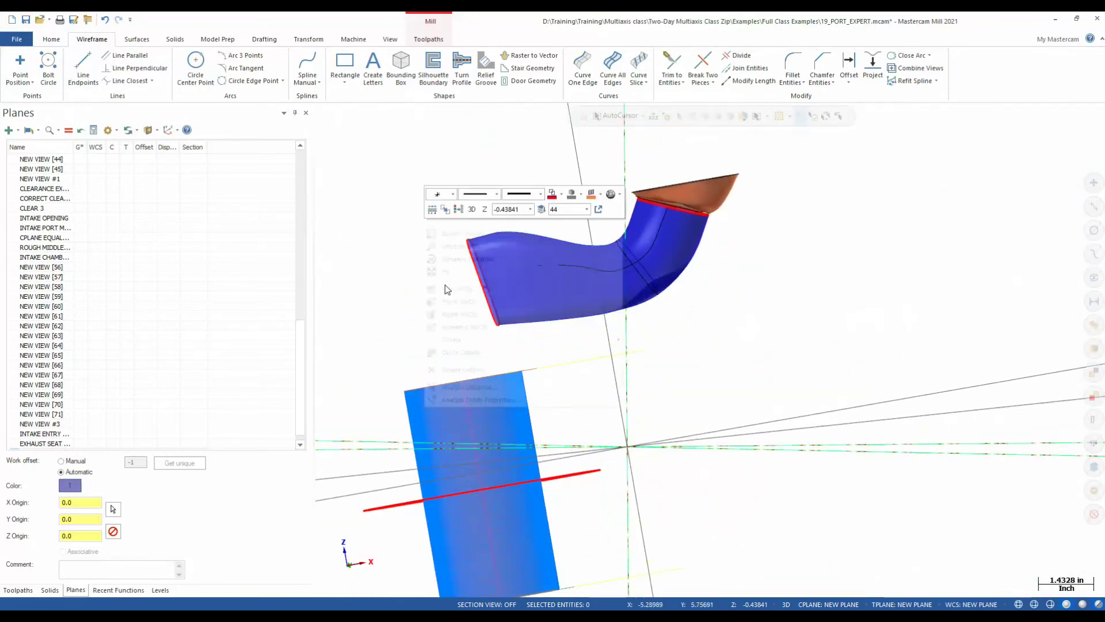
left_click(451, 297)
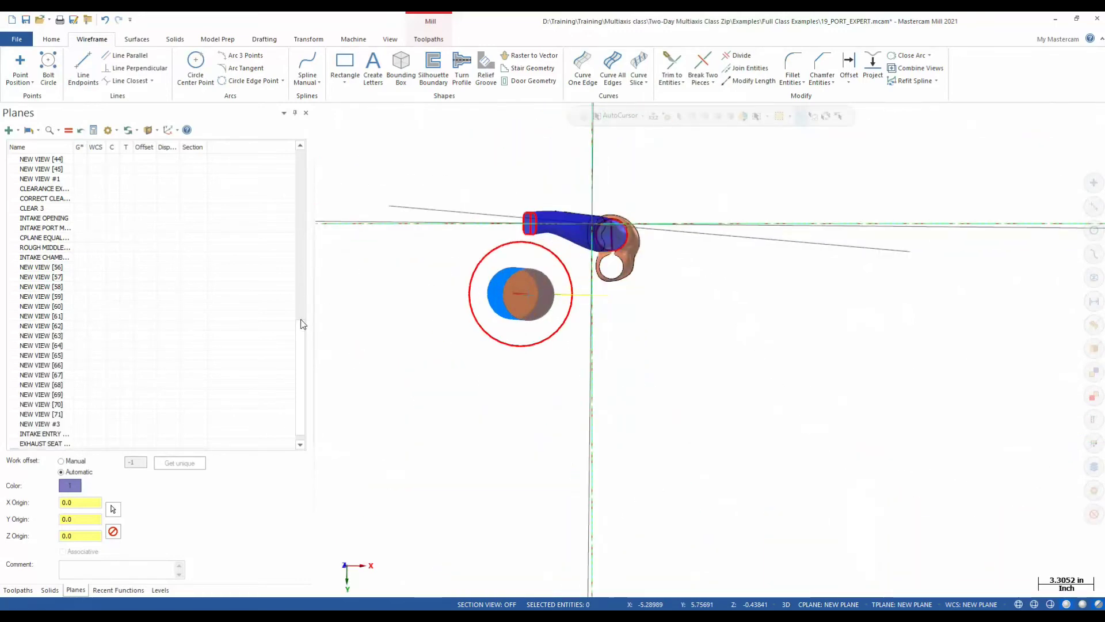
mouse_move(300, 340)
left_mouse_down()
mouse_move(313, 167)
mouse_move(300, 350)
left_mouse_up()
left_click(51, 444)
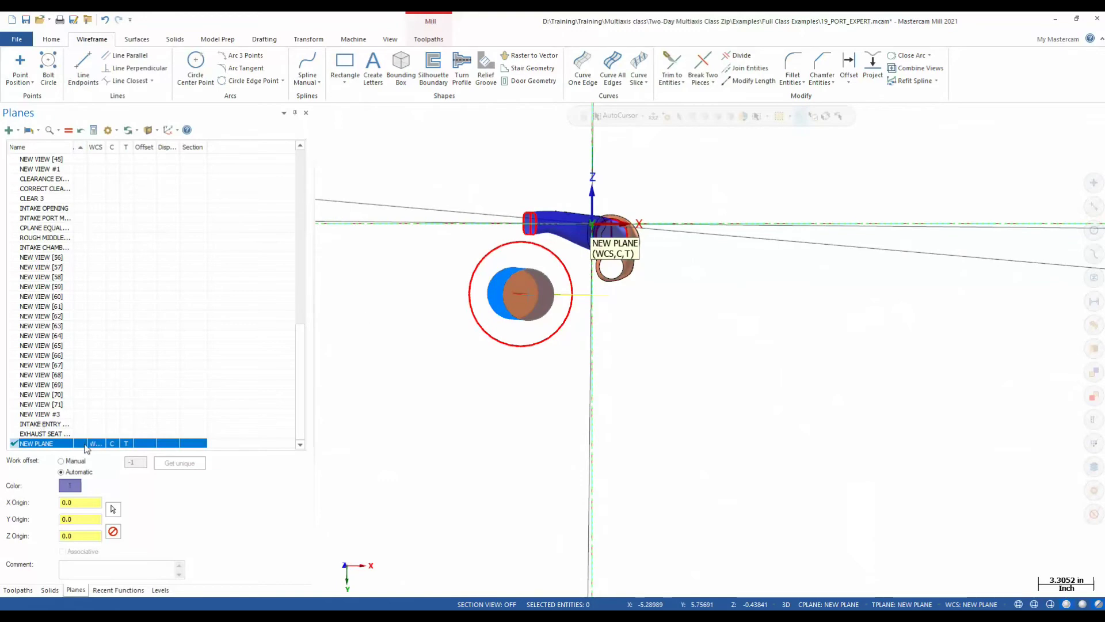
left_click(80, 444)
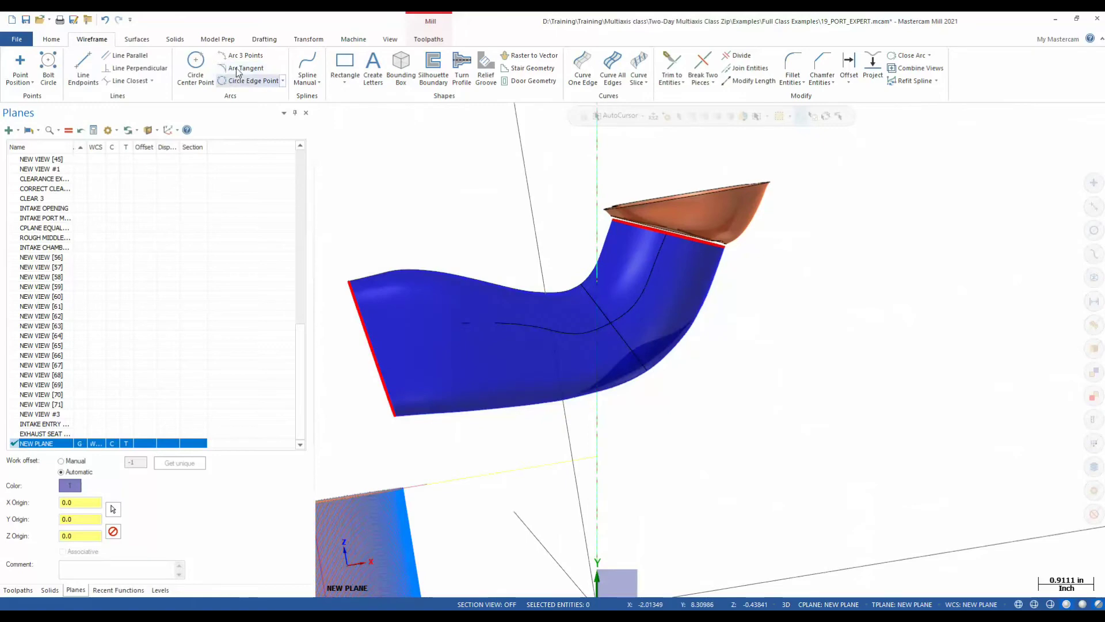
Step: Draw three freeform lines across the port's side view, with the middle one about 3.18 in and the one past the bend about 3.26 in long
left_click(84, 69)
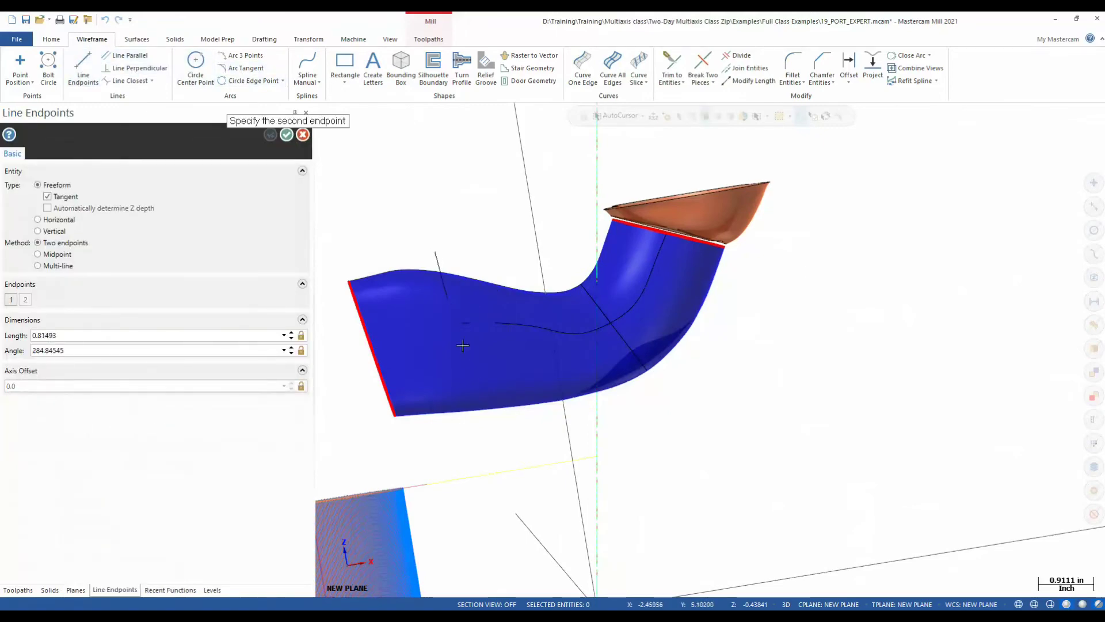
left_click(543, 243)
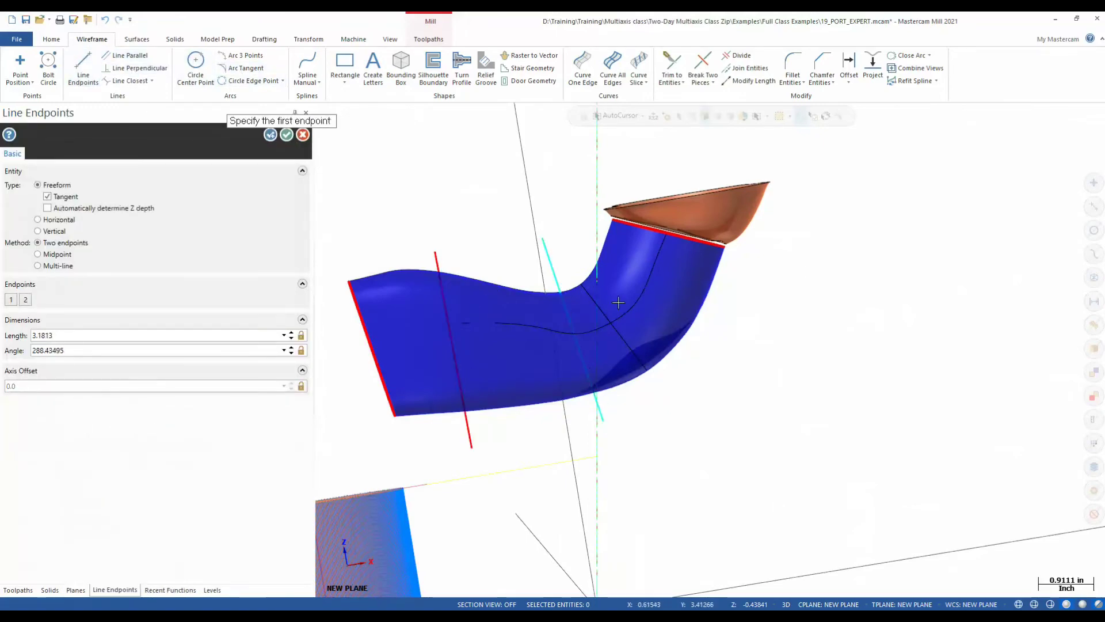
left_click(587, 234)
left_click(738, 358)
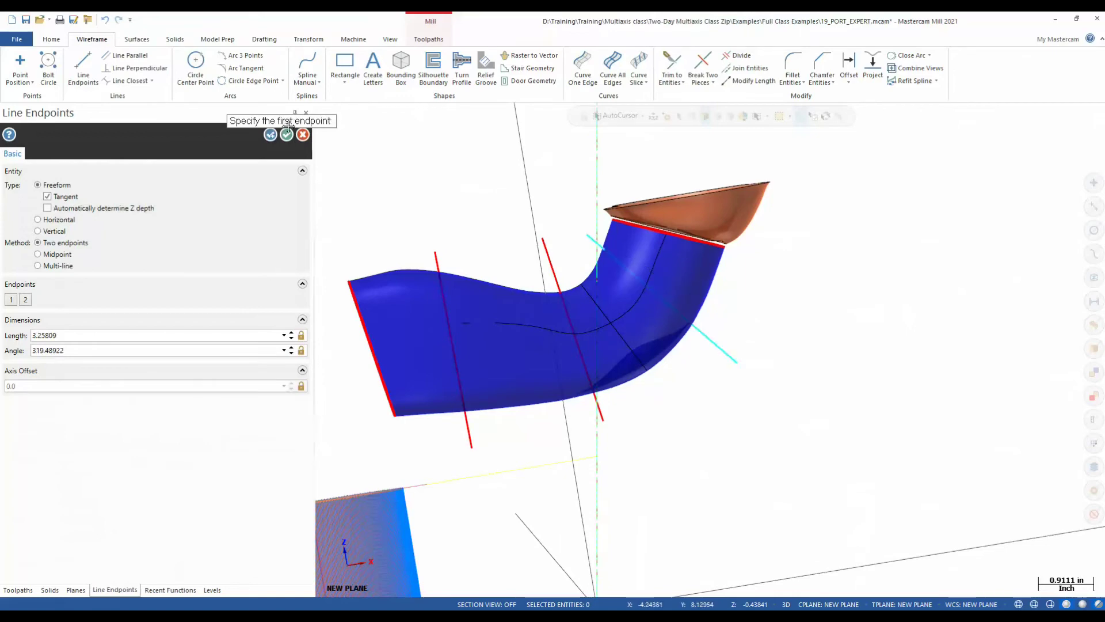
left_click(287, 135)
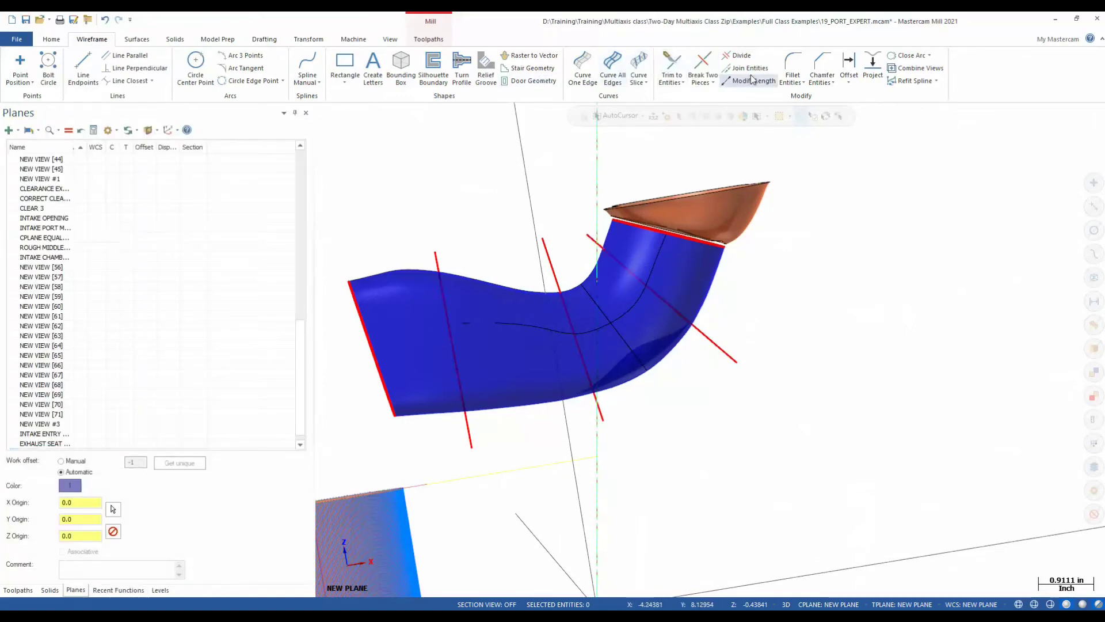
Step: Project copies of the three side-view lines onto both blue port surfaces along the view direction, finding multiple results
left_click(729, 352)
left_click(602, 413)
left_click(465, 406)
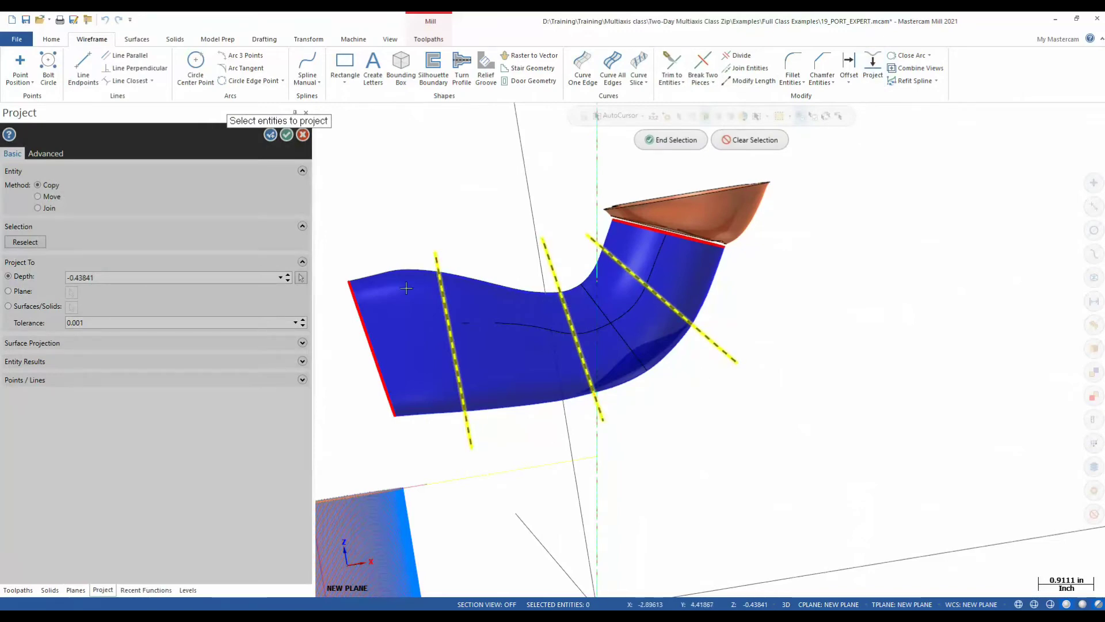
key("Return")
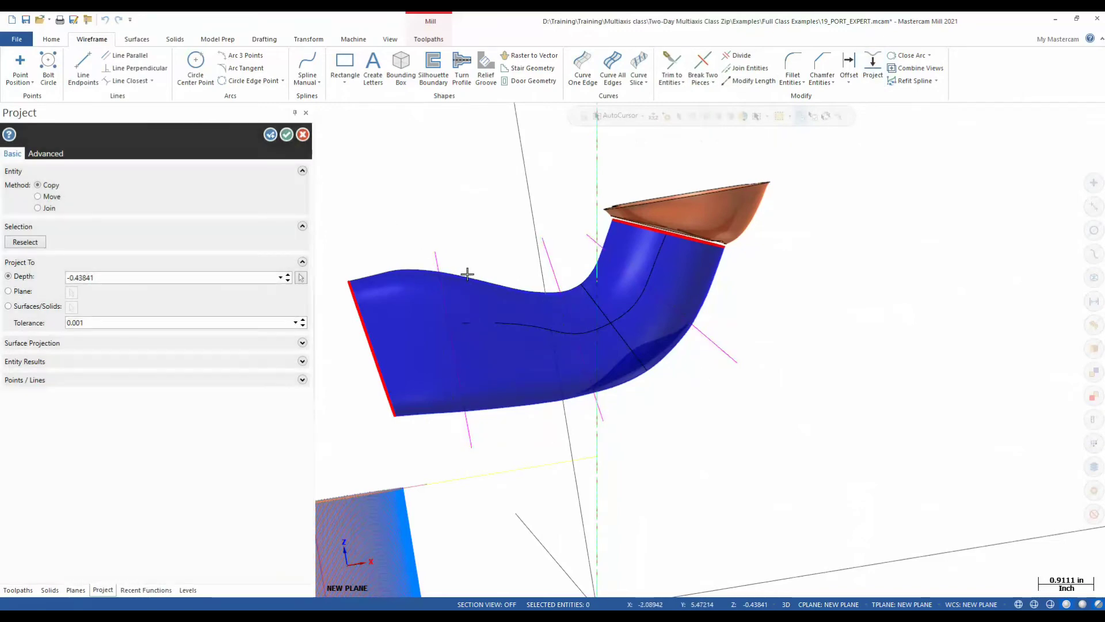
left_click(28, 310)
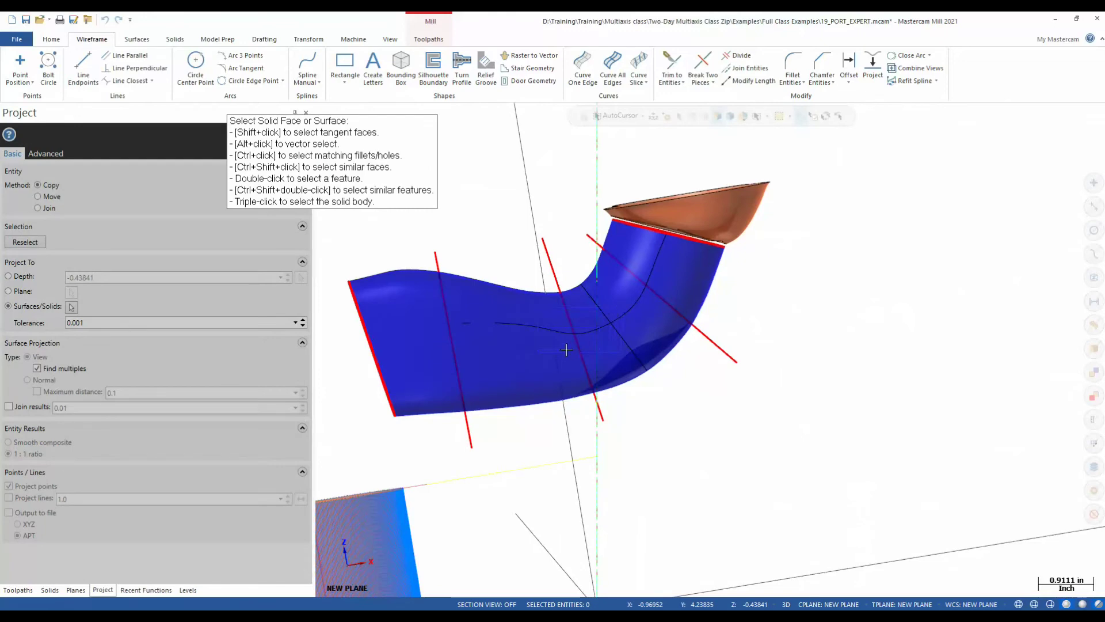
left_click(656, 300)
left_click(600, 335)
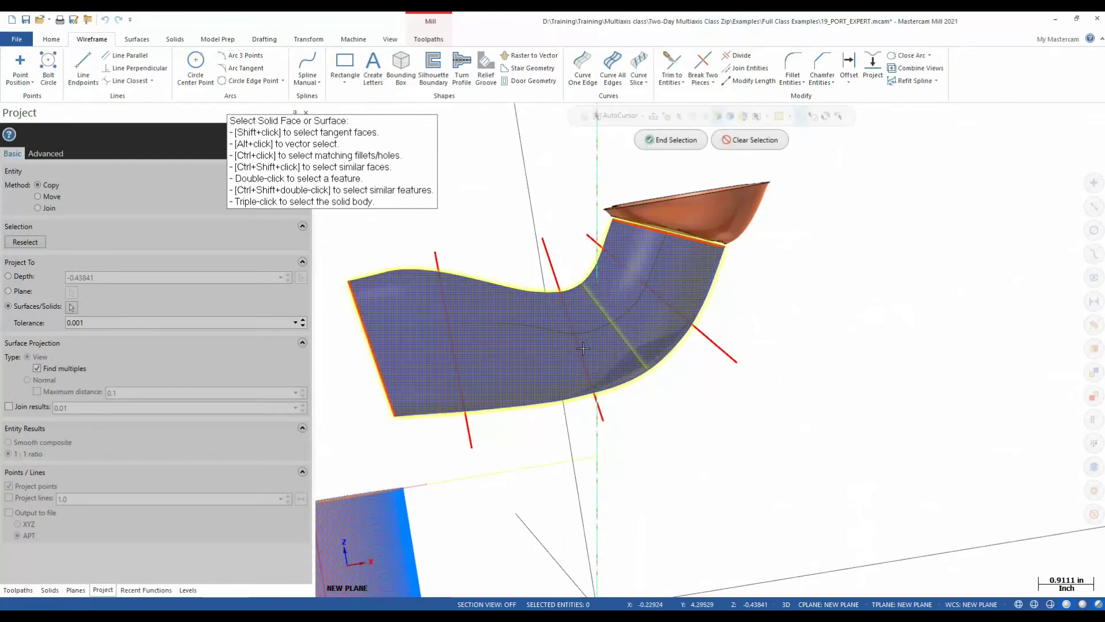
left_click(670, 140)
left_click(1090, 497)
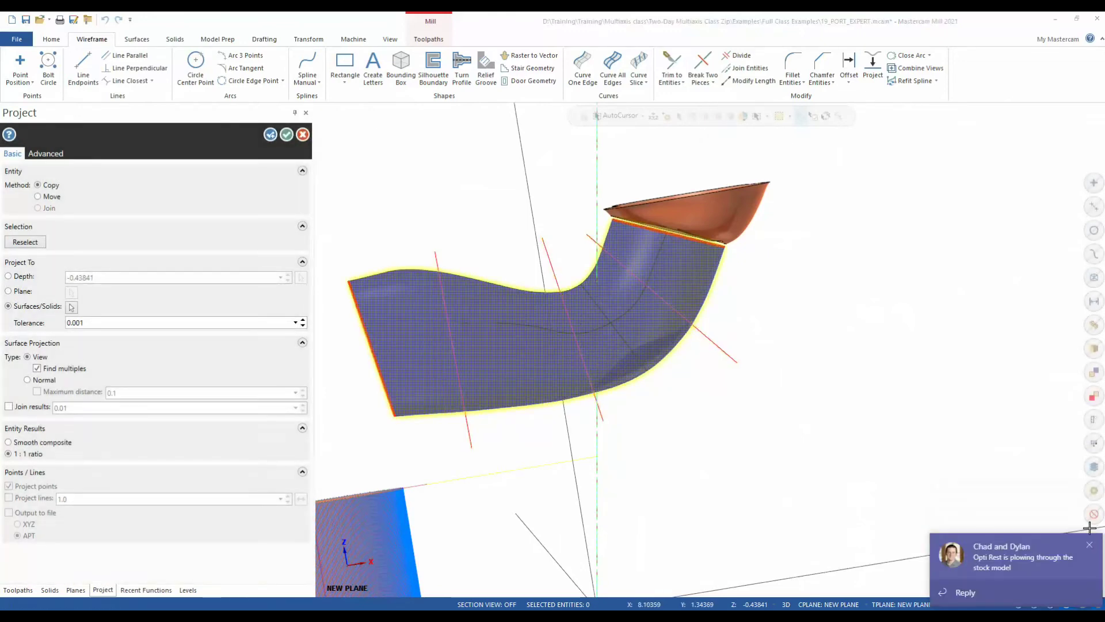
middle_click_drag(482, 311, 632, 327)
middle_click_drag(607, 372, 568, 327)
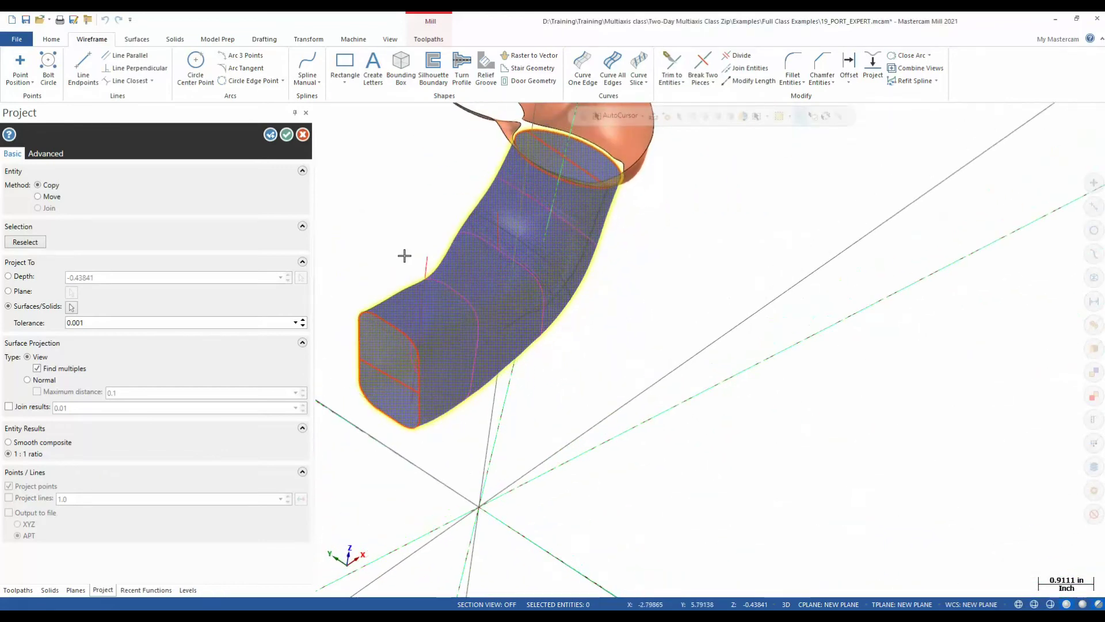
left_click(286, 134)
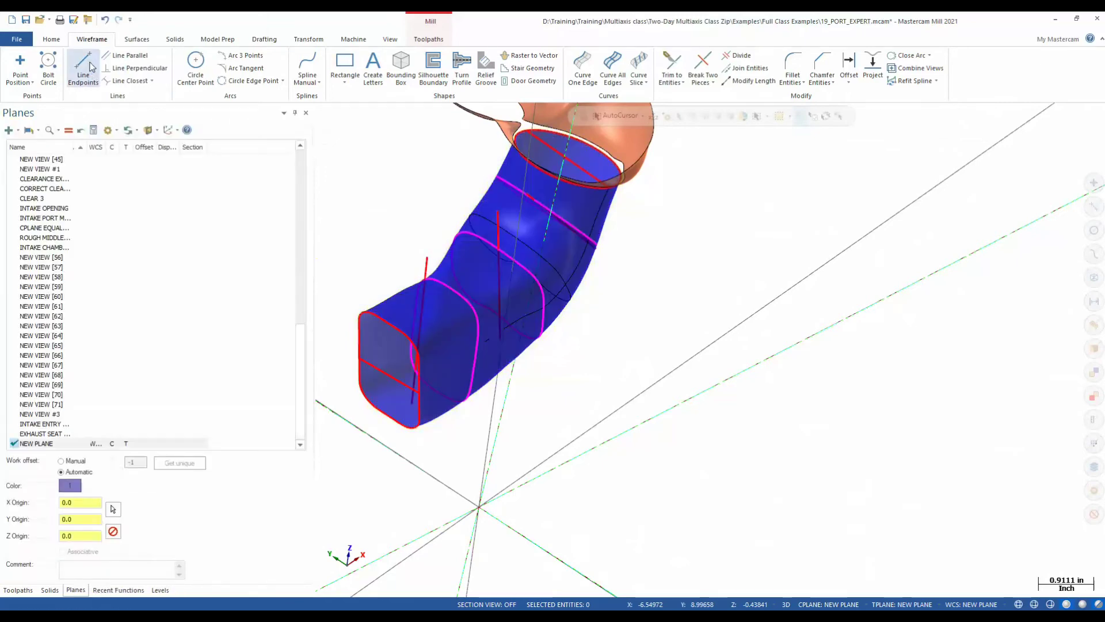
Step: Draw a line across each of the three projected section curves, about 2.05 in long at the middle and 1.98 in past the bend
left_click(84, 68)
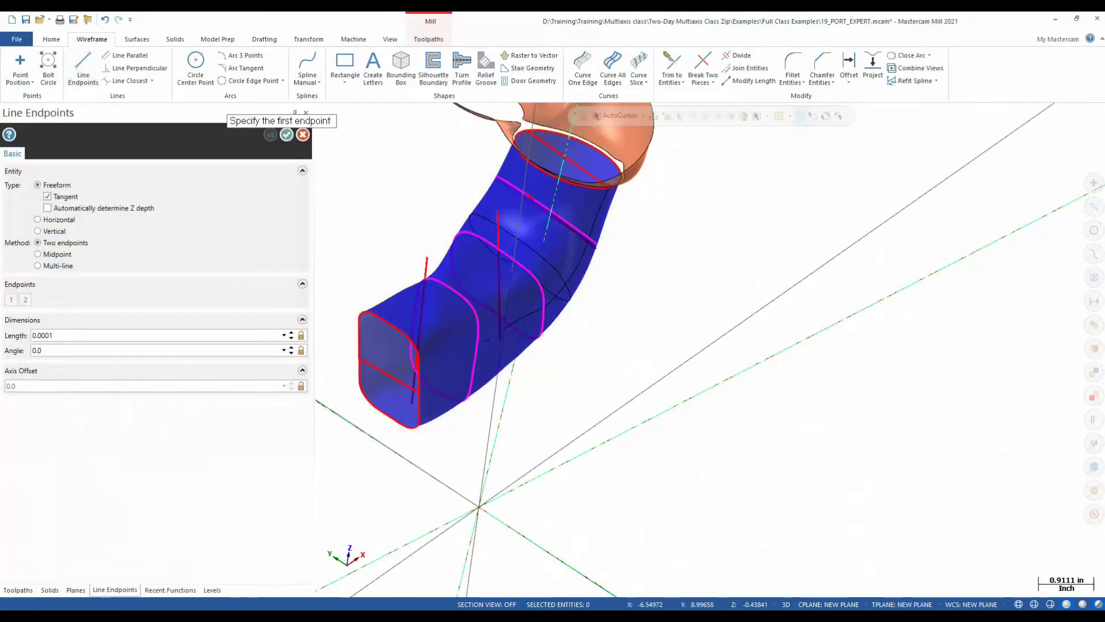
left_click(469, 350)
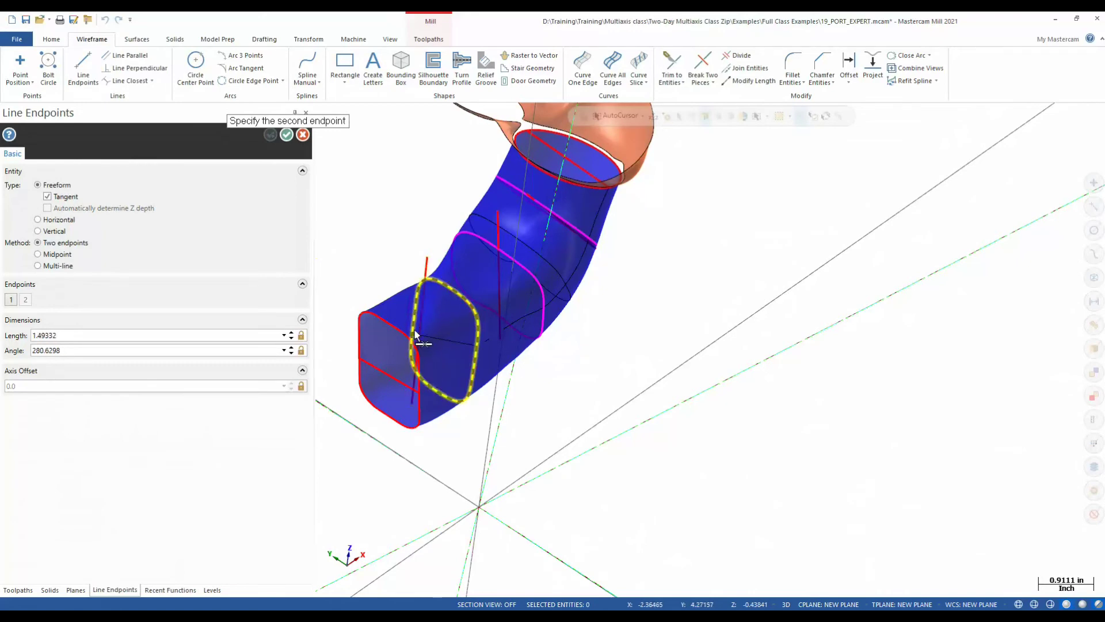
middle_click_drag(430, 316, 397, 348)
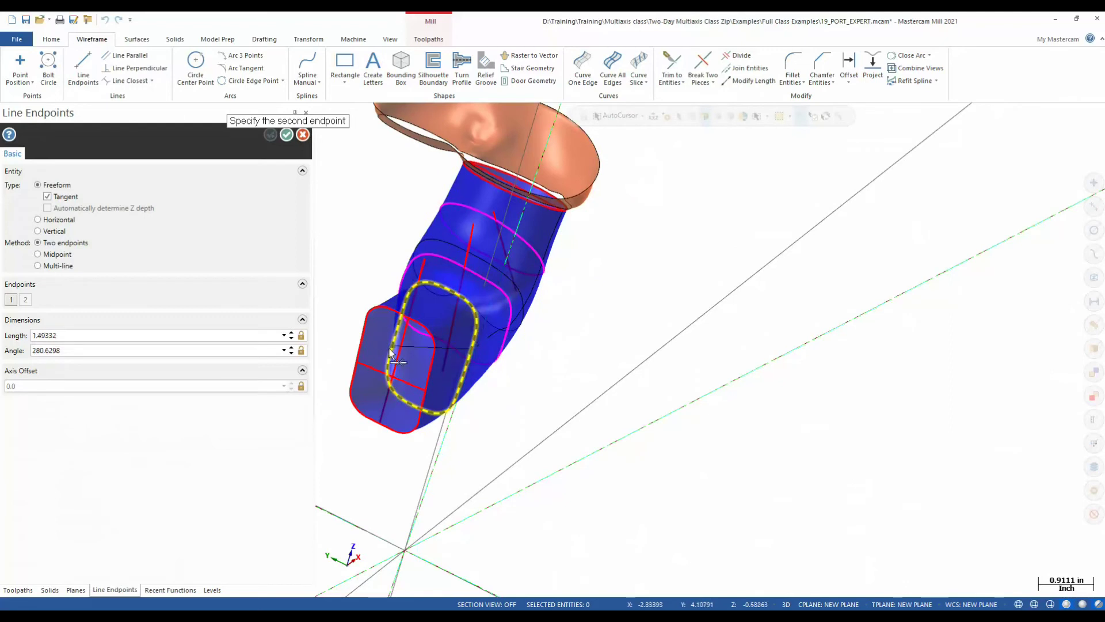
left_click(391, 351)
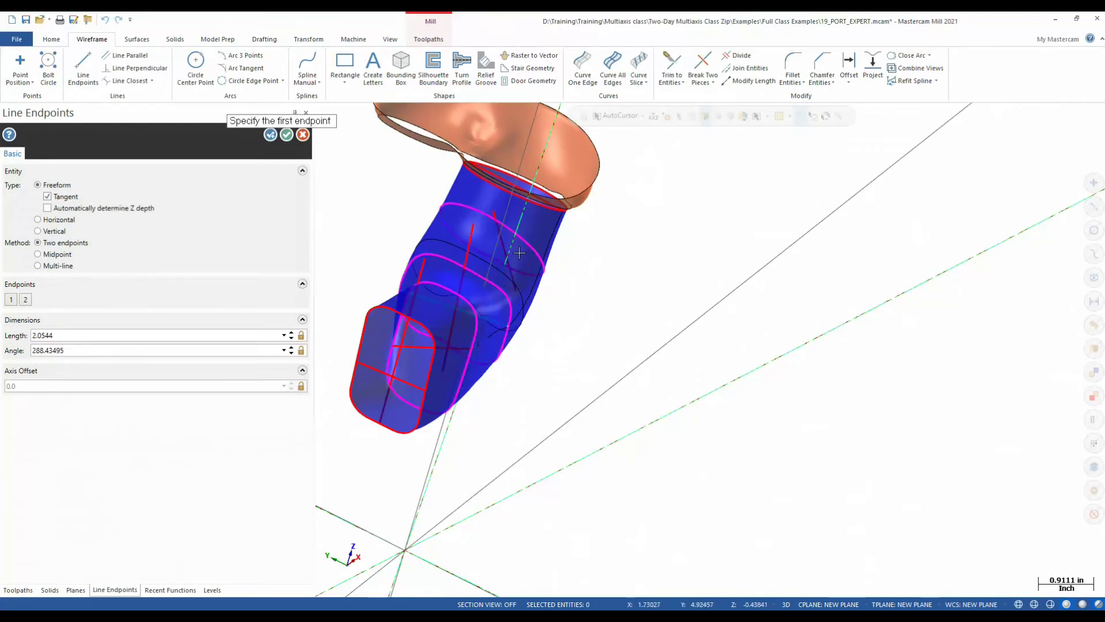
middle_click_drag(529, 252, 536, 273)
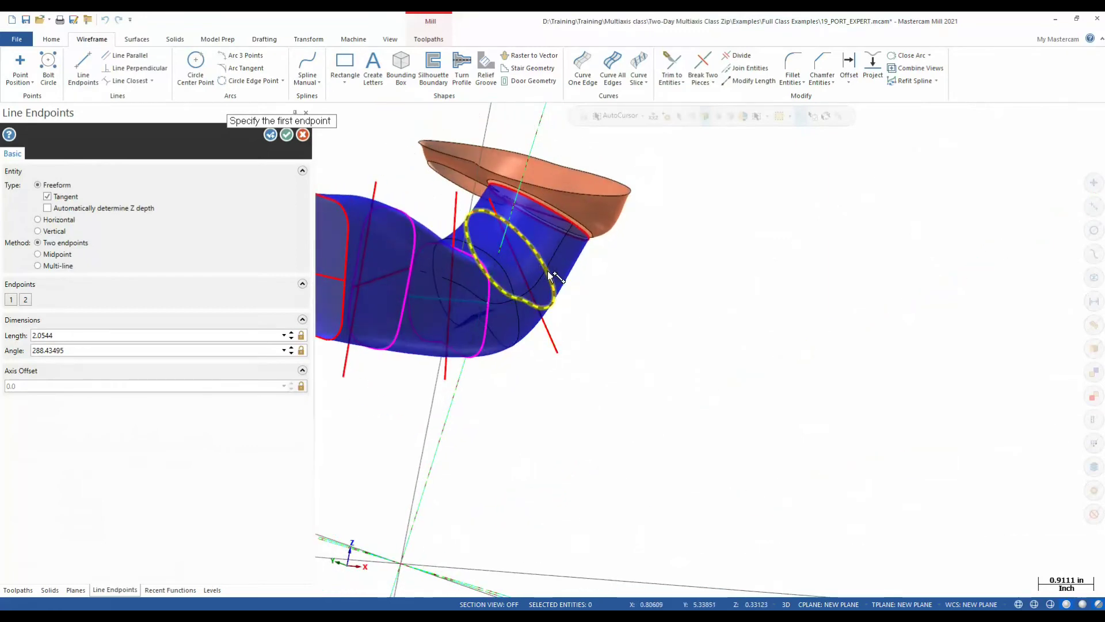
left_click(552, 276)
left_click(473, 252)
middle_click_drag(538, 284, 458, 391)
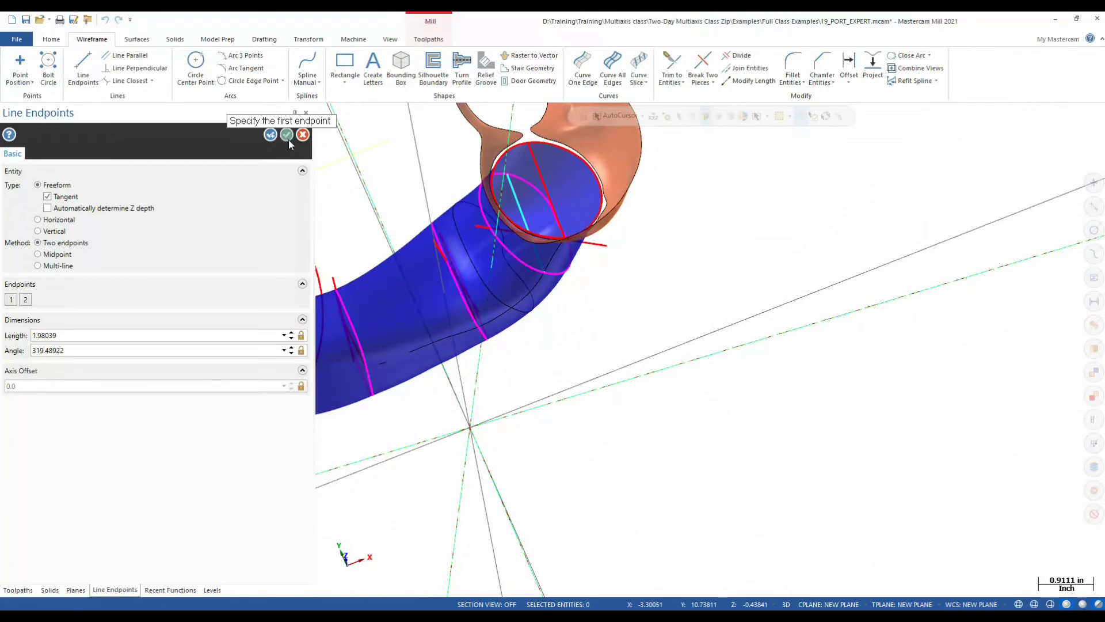
left_click(286, 135)
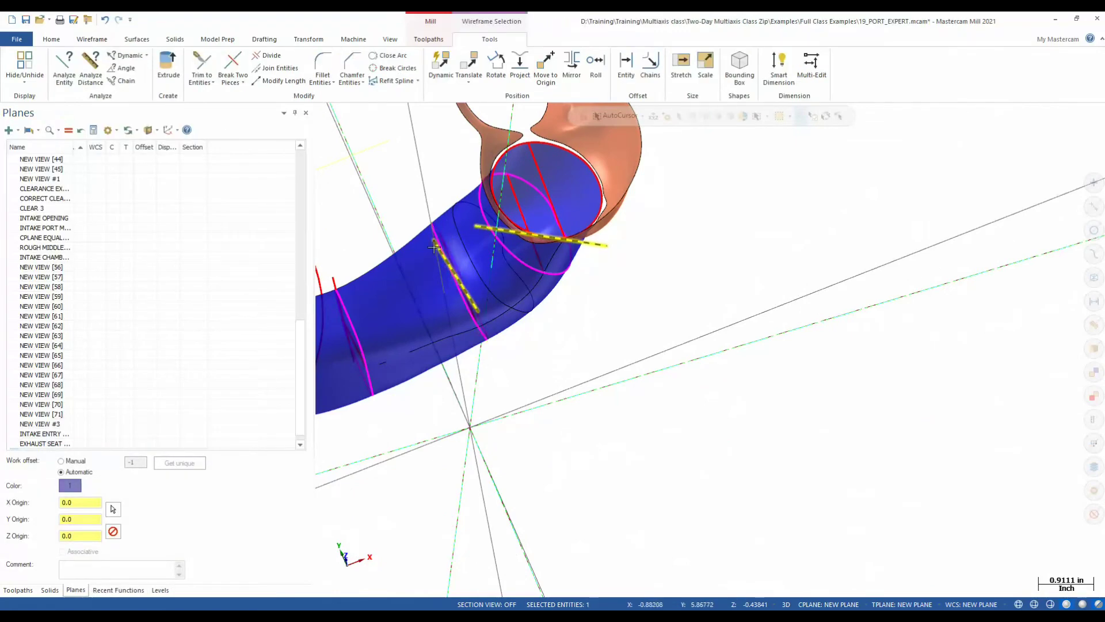
Step: Delete the three side-view construction lines and the section curves projected from them, keeping the lines across the port
left_click(338, 275)
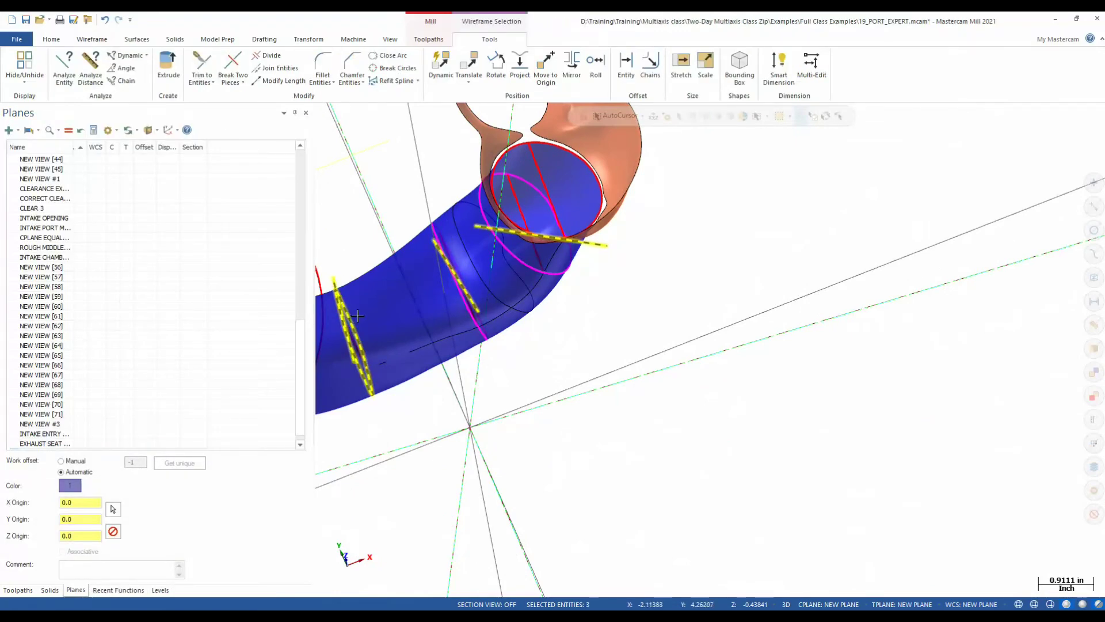
left_click(481, 313)
left_click(472, 324)
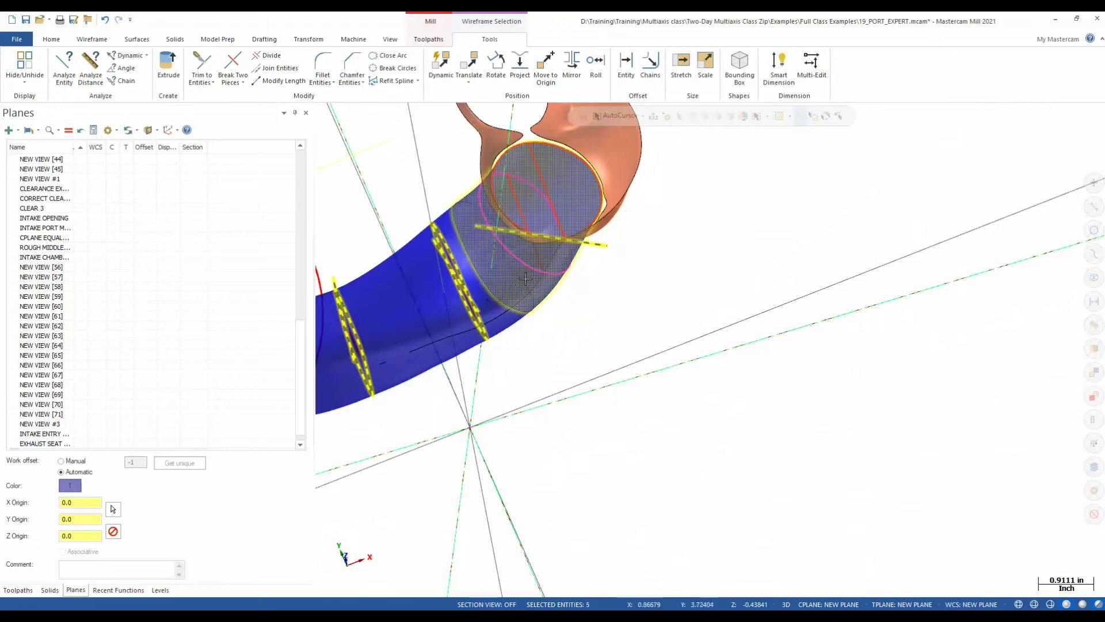
left_click(524, 266)
key("Delete")
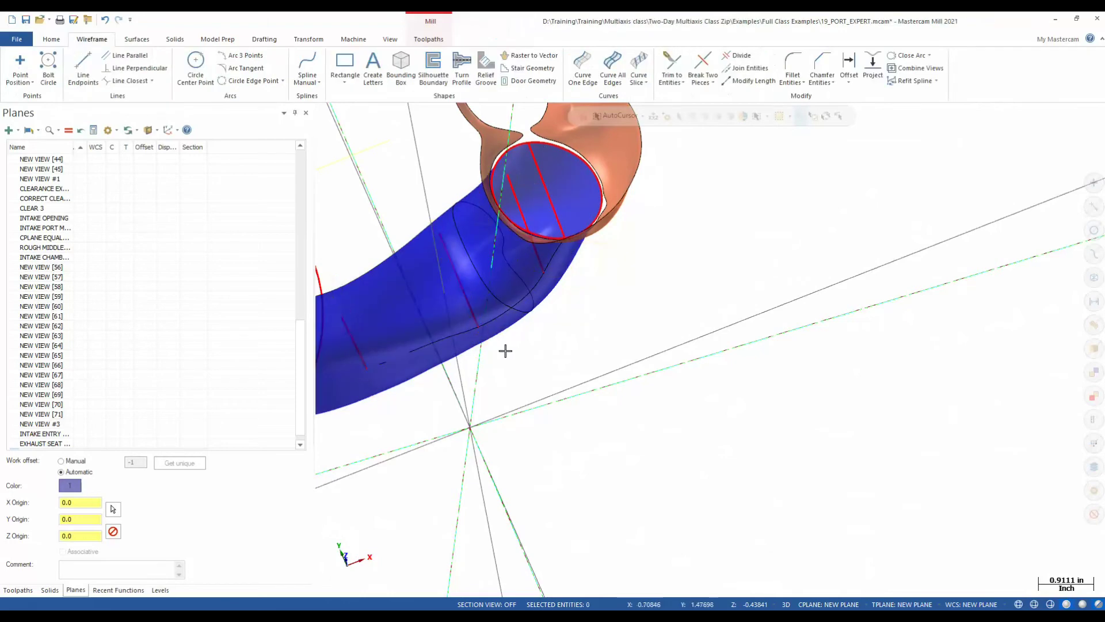
Step: Create a manual spline through the midpoints of the five cross lines, from the port's flattened opening to its round opening
middle_click_drag(504, 351, 532, 344)
scroll(532, 348, "down", 2)
left_click(309, 77)
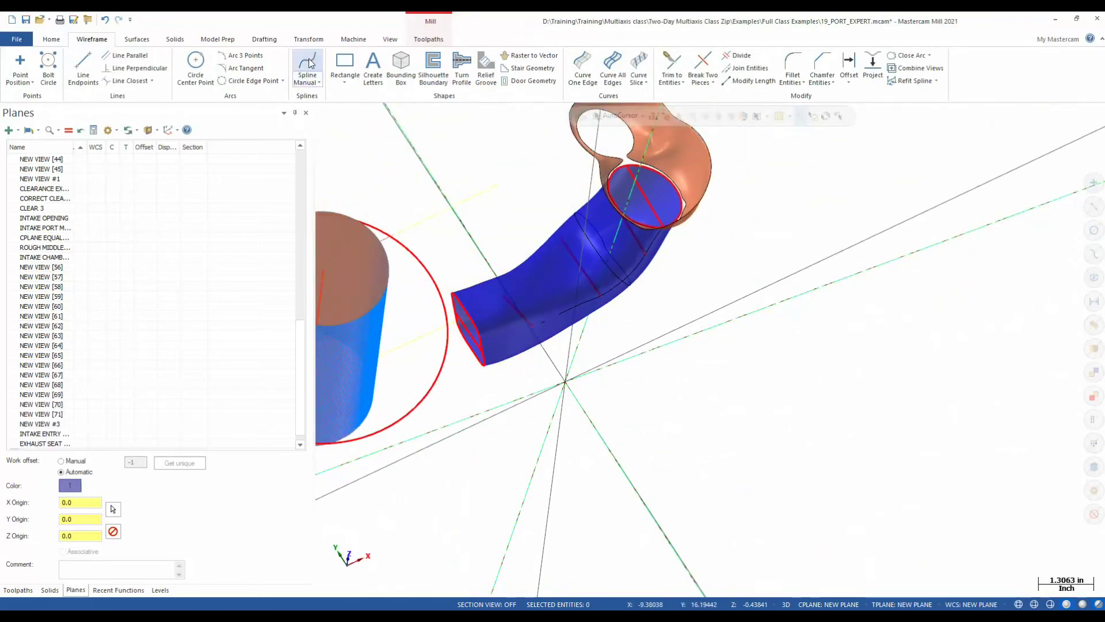
left_click(468, 330)
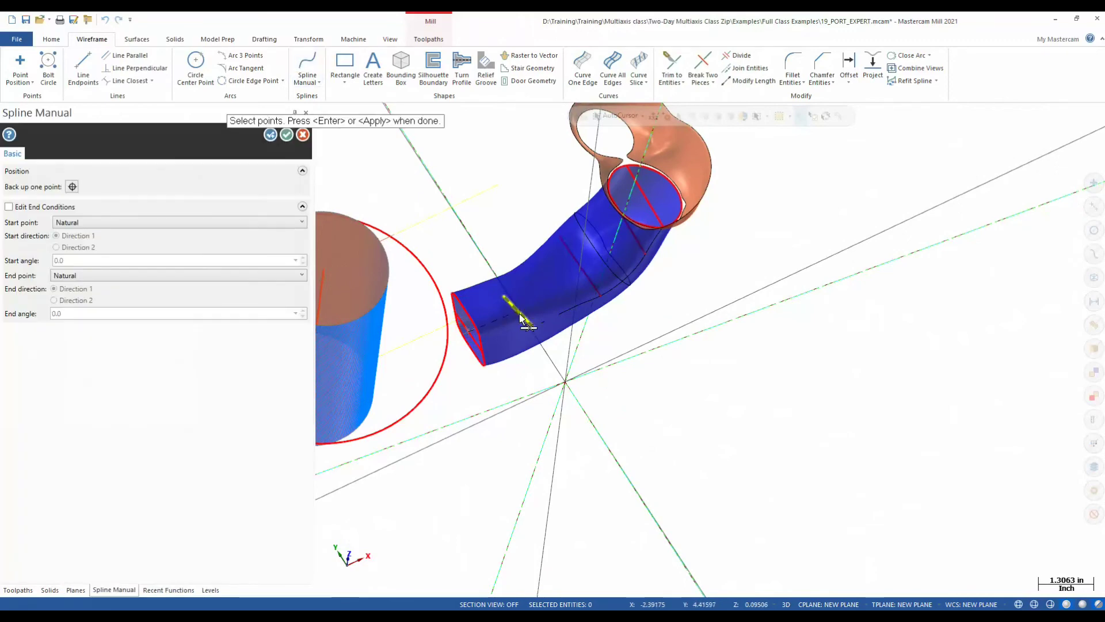
left_click(582, 275)
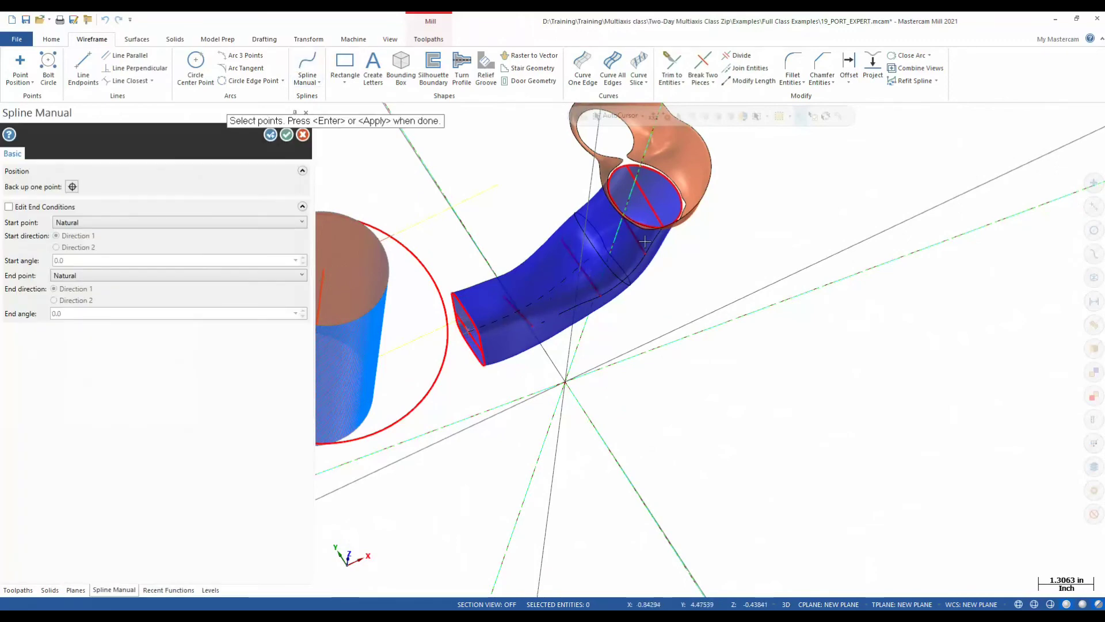
left_click(626, 228)
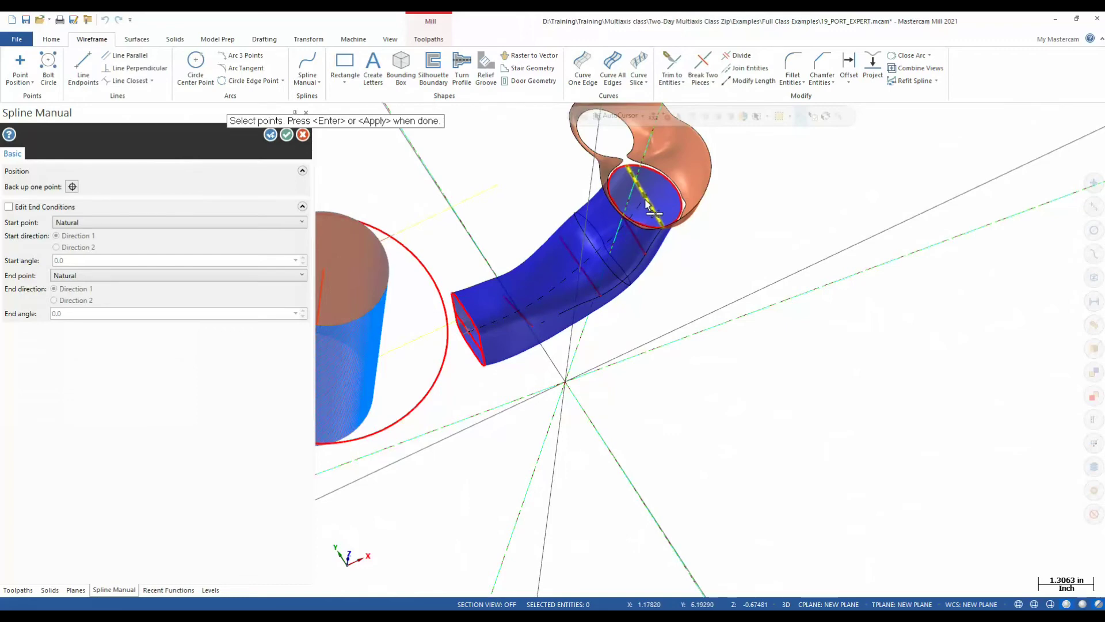
left_click(289, 138)
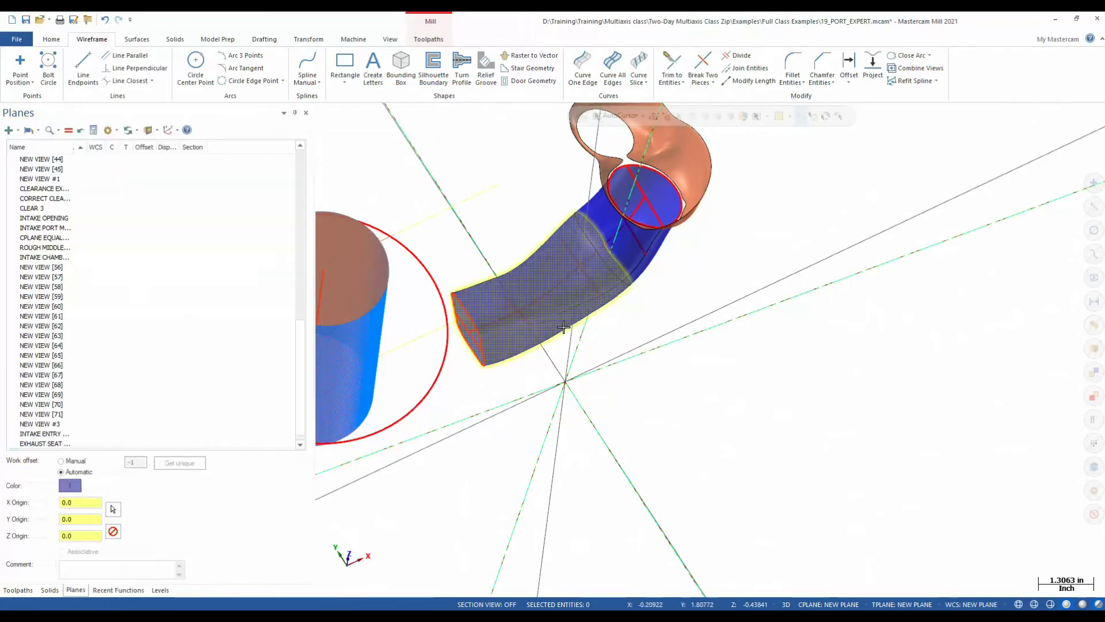
Step: Start a multiaxis Along Curve toolpath with the 0.375 Lollipop Cutter and chain the new center spline as its lead curve
mouse_move(578, 325)
middle_mouse_down()
mouse_move(513, 247)
mouse_move(468, 245)
mouse_move(662, 302)
mouse_move(668, 321)
mouse_move(584, 443)
mouse_move(562, 321)
middle_mouse_up()
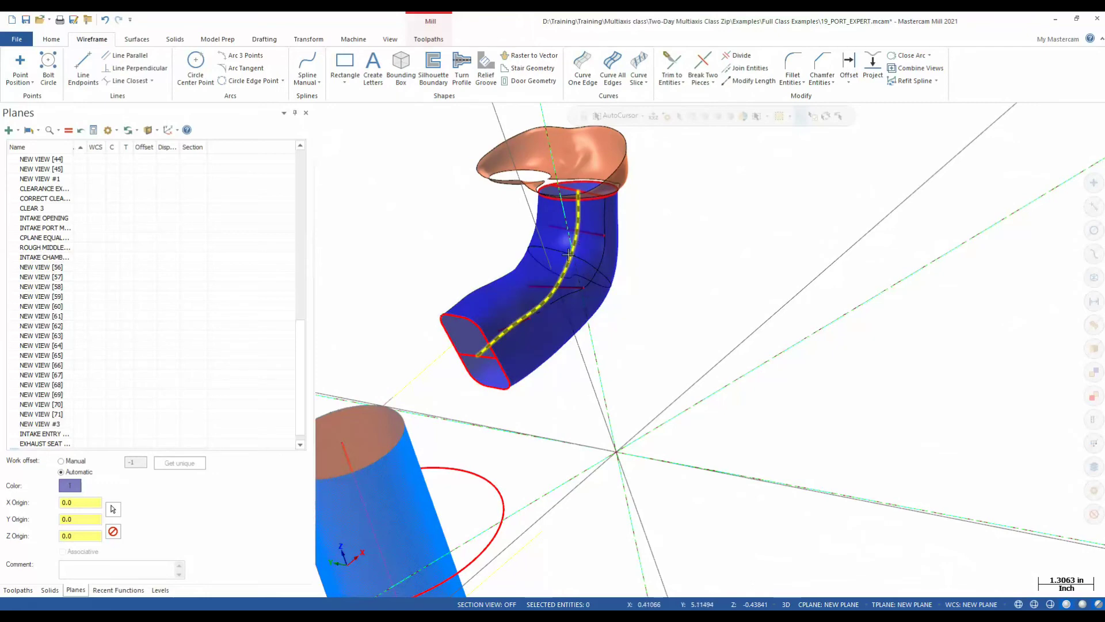
left_click(435, 43)
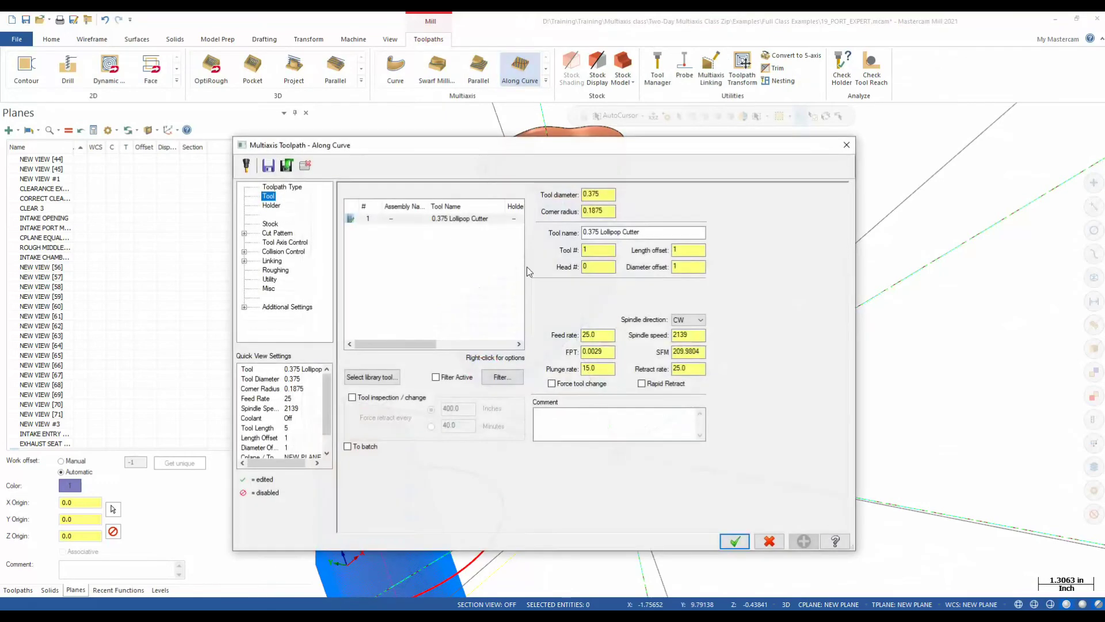
left_click(282, 233)
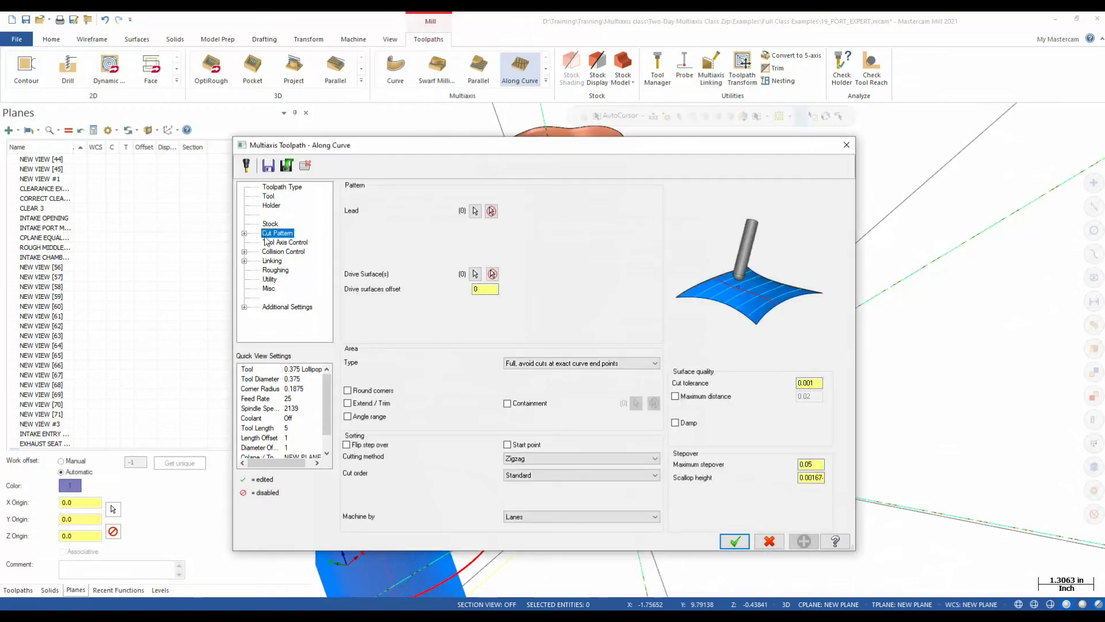
left_click(475, 211)
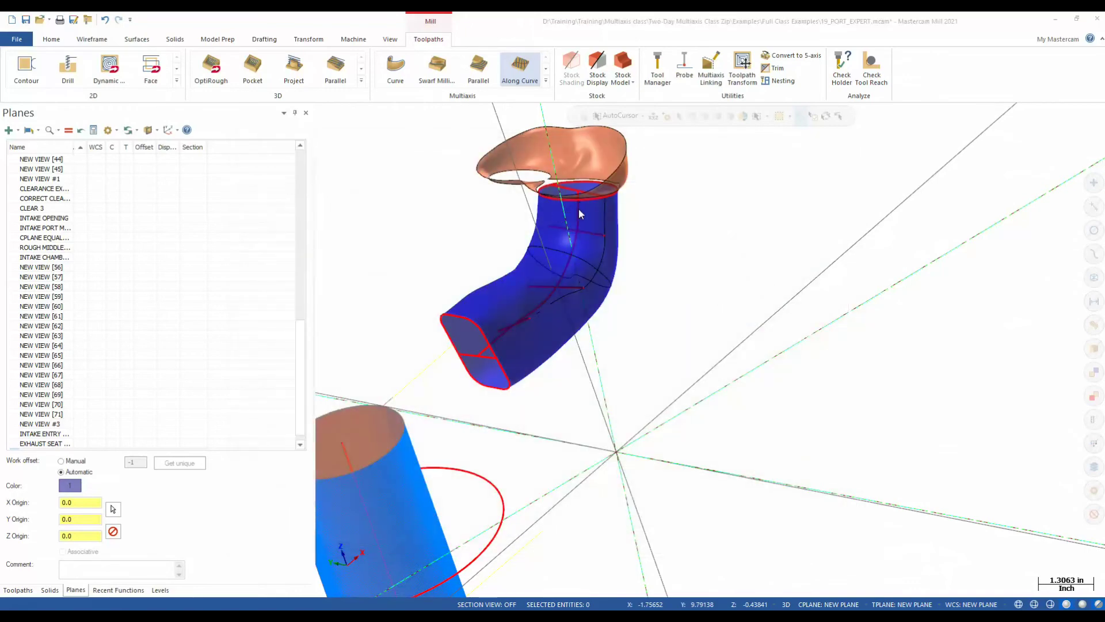
left_click(579, 210)
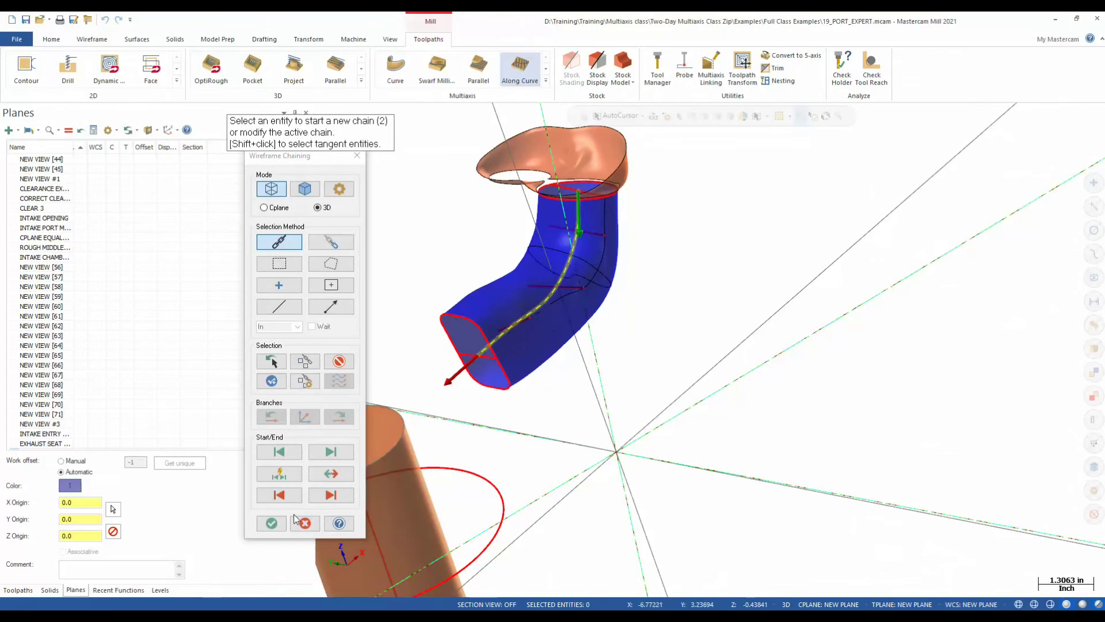
left_click(271, 523)
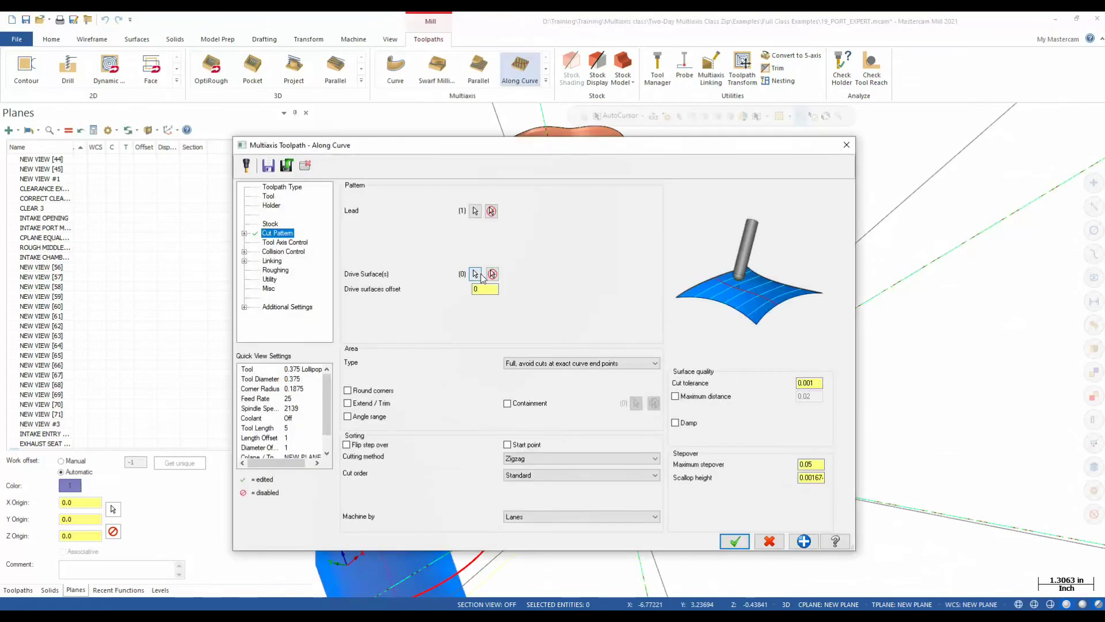
Step: Set both port surfaces as the drive surfaces and generate the toolpath with 5 Axis output and Surface tool axis control
left_click(477, 274)
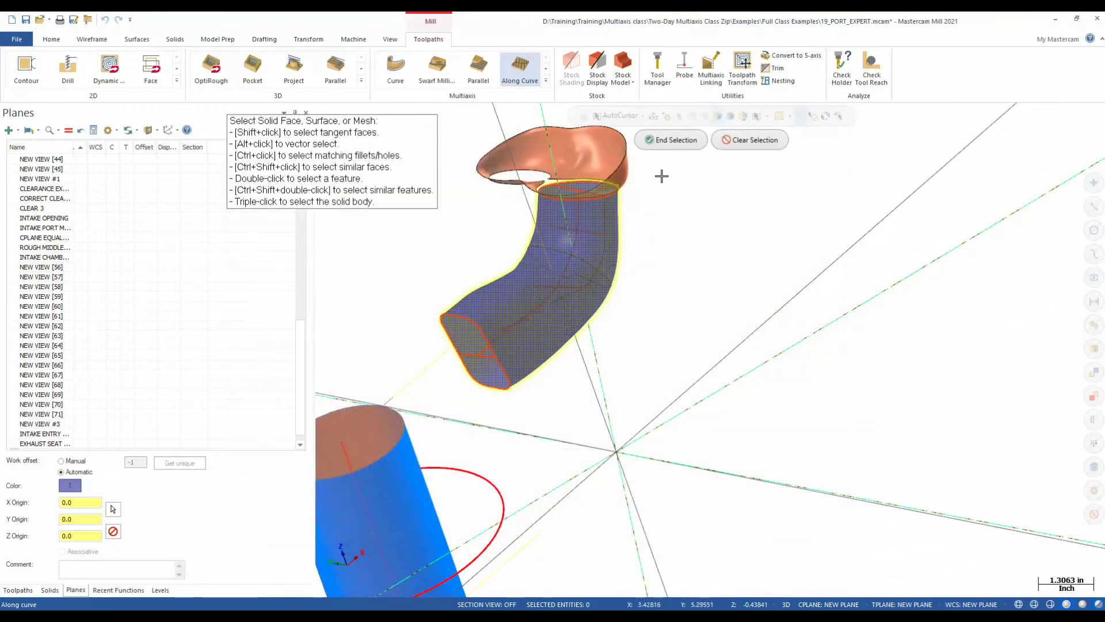
left_click(671, 140)
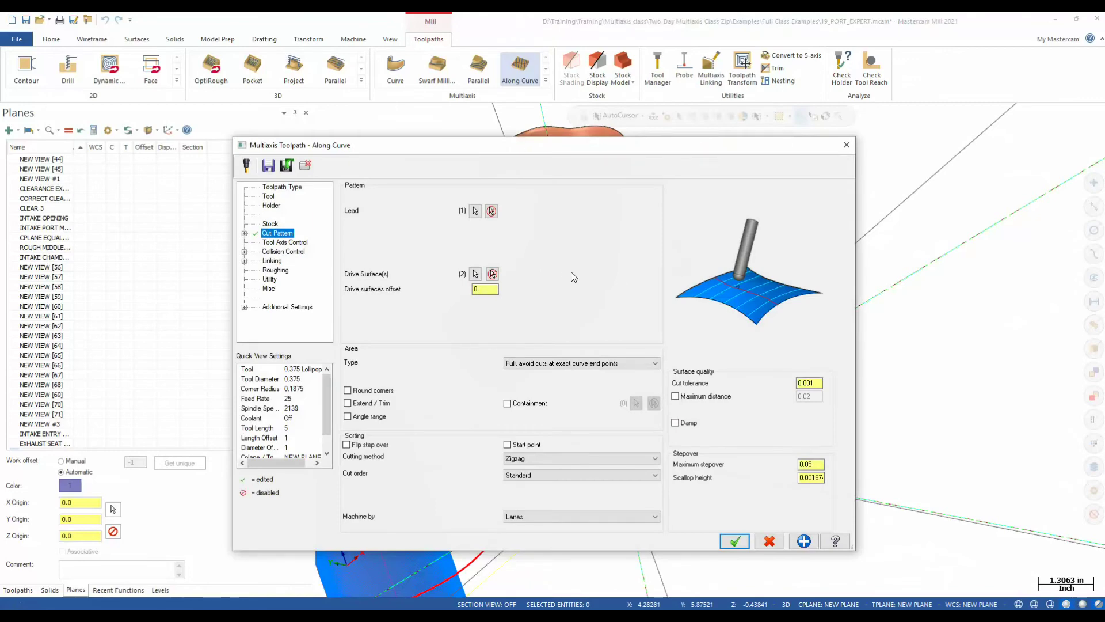
left_click(281, 243)
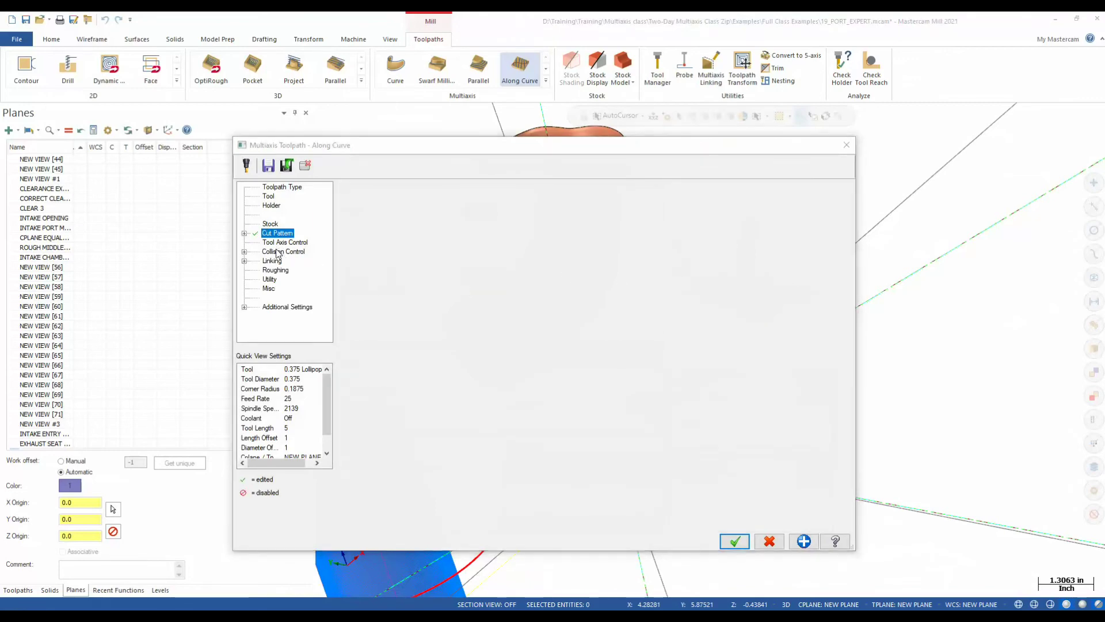
left_click(734, 541)
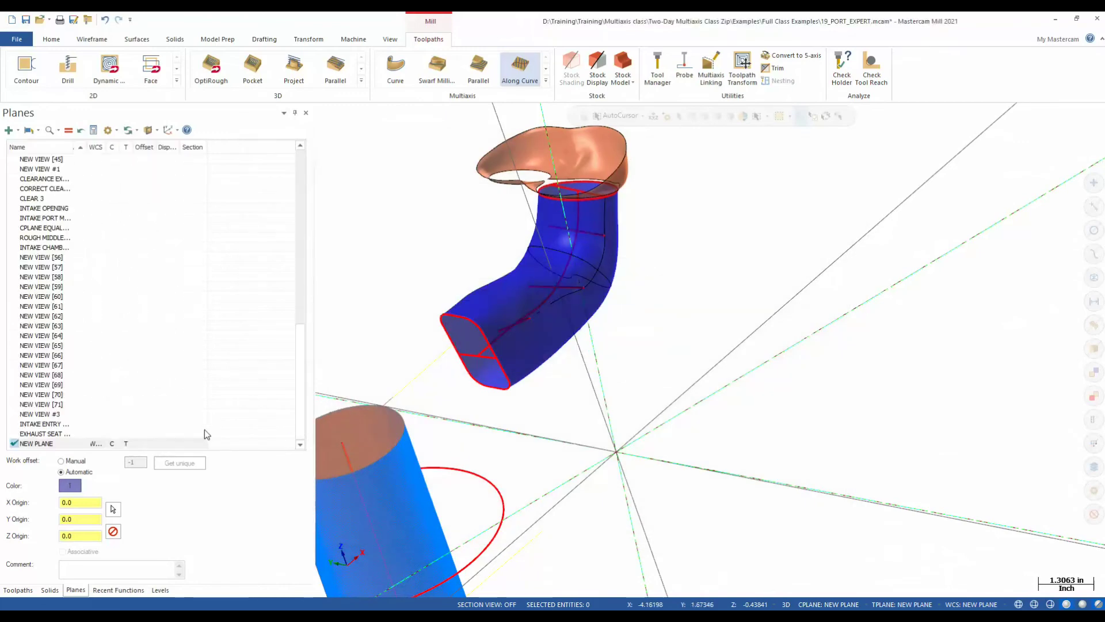
Step: Examine how the new Along Curve toolpath's cuts are spaced and oriented along the port and around its bend
left_click(18, 590)
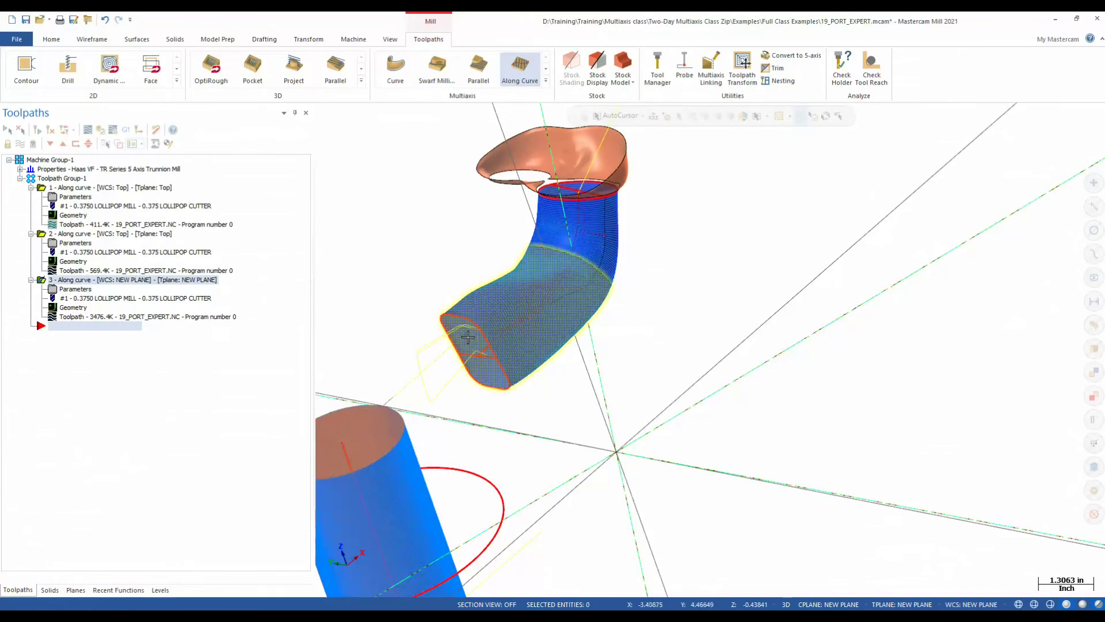
middle_click_drag(467, 337, 419, 357)
scroll(535, 297, "up", 4)
middle_click_drag(535, 296, 463, 270)
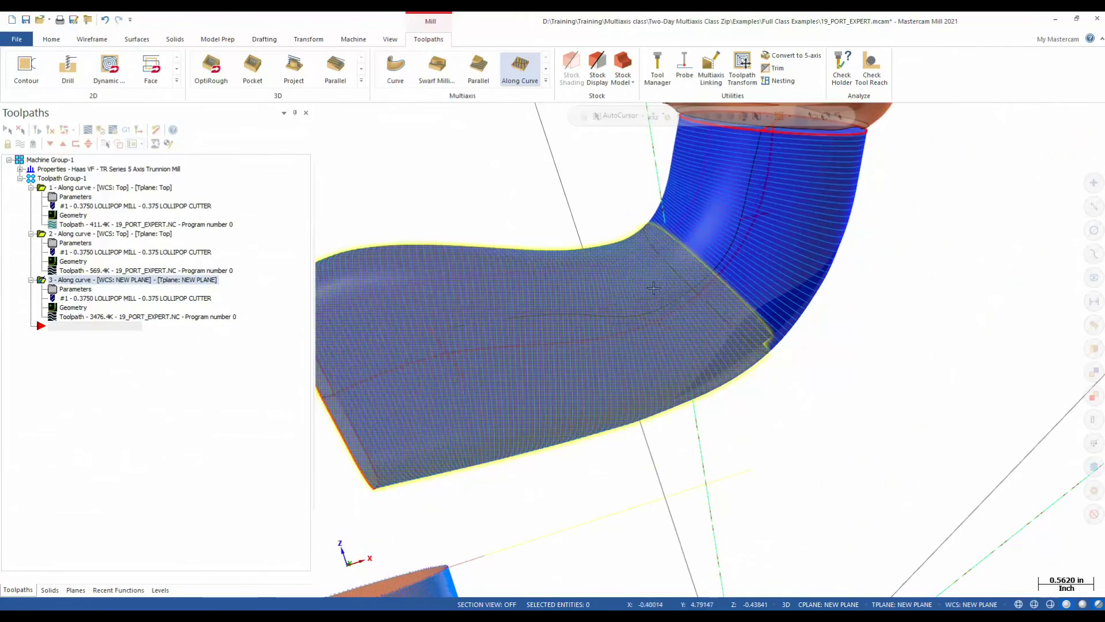
scroll(654, 285, "down", 2)
mouse_move(738, 242)
middle_mouse_down()
mouse_move(711, 229)
mouse_move(700, 237)
mouse_move(742, 230)
middle_mouse_up()
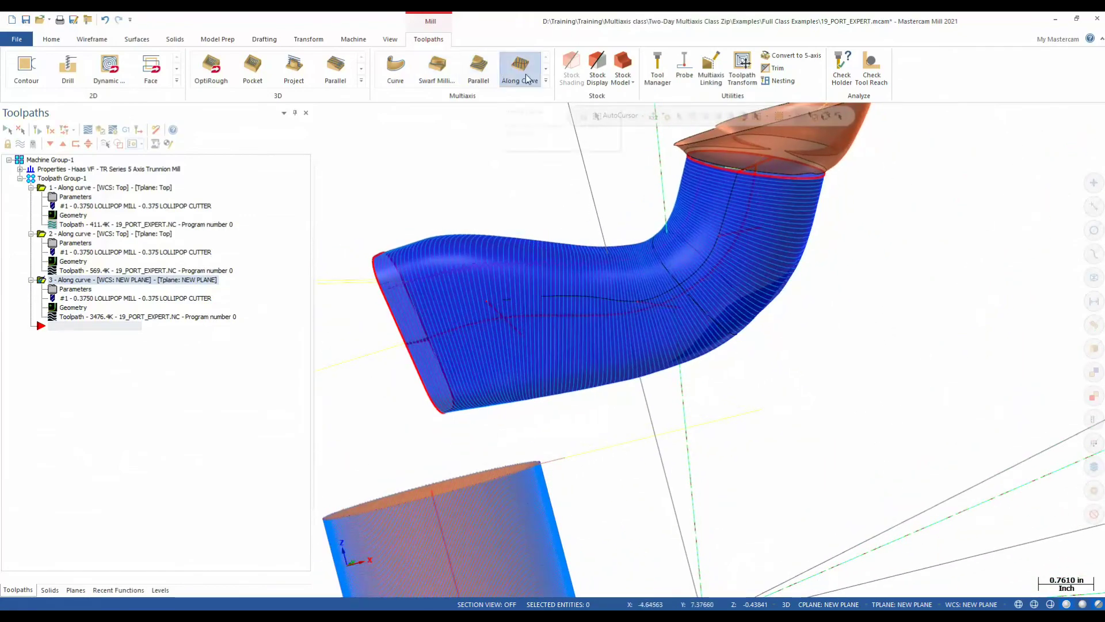
Step: Start a multiaxis Morph toolpath with the 0.375 Lollipop Cutter and chain the port's flattened opening as its Pattern From curve
left_click(546, 81)
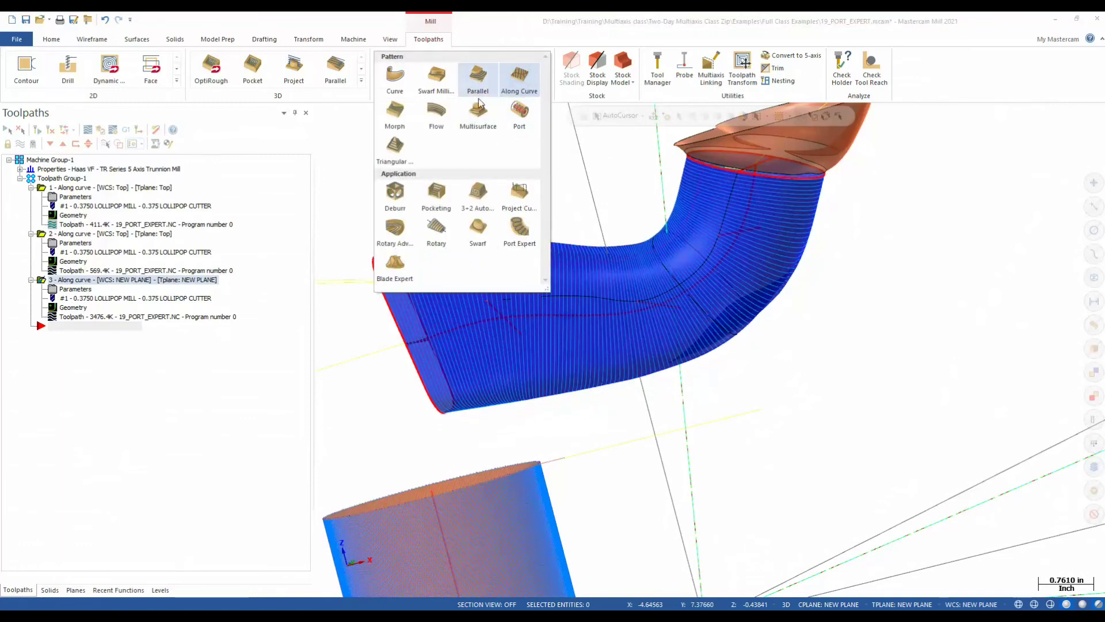
left_click(395, 114)
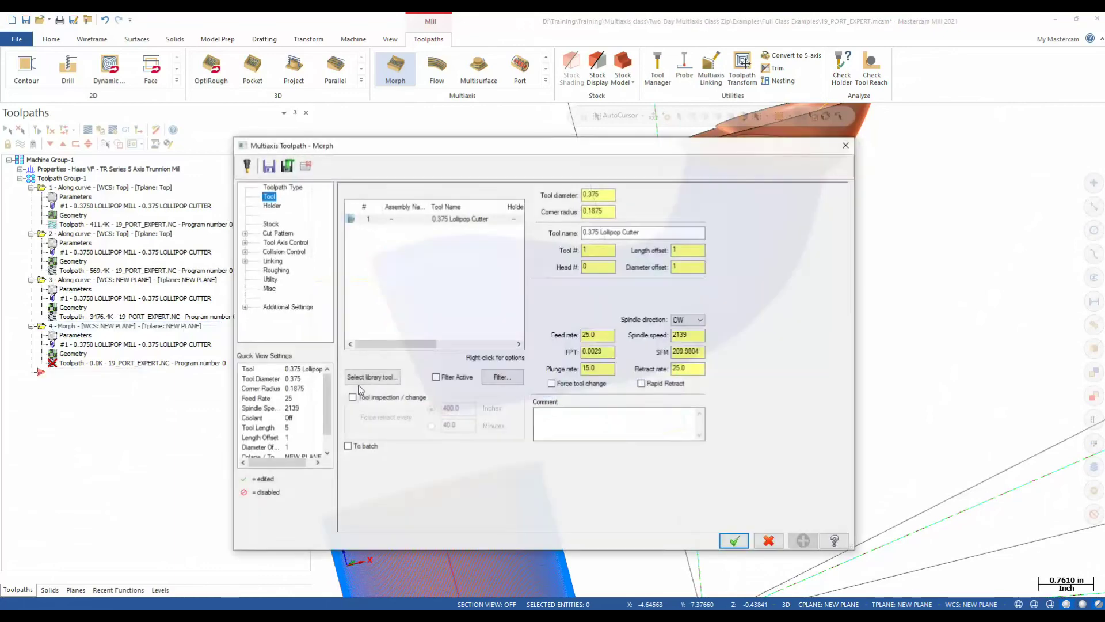
left_click(275, 235)
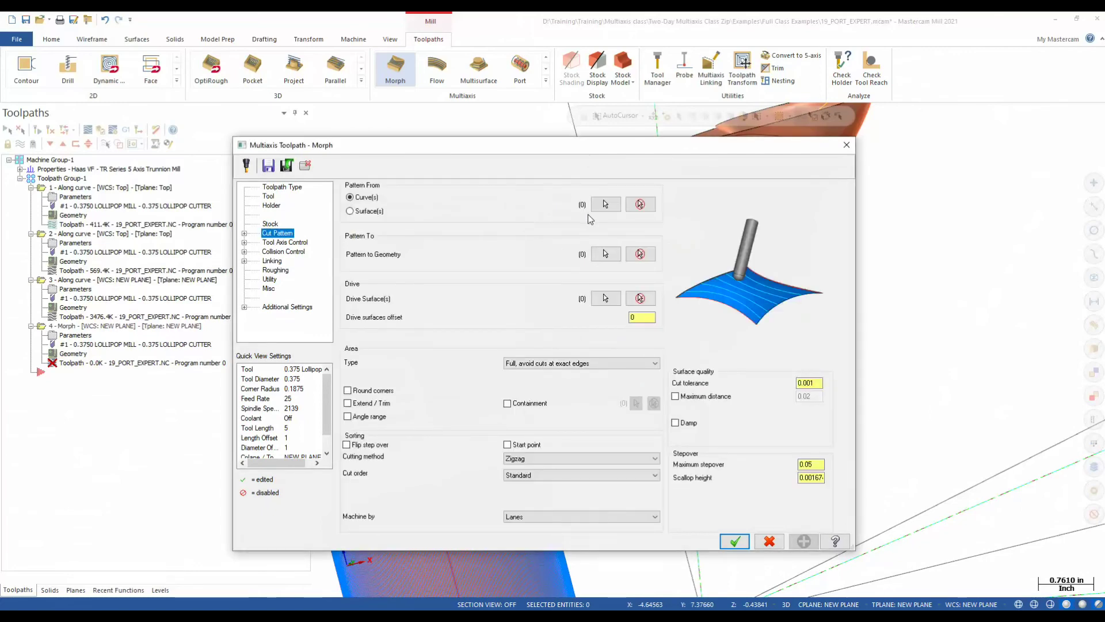
left_click(604, 204)
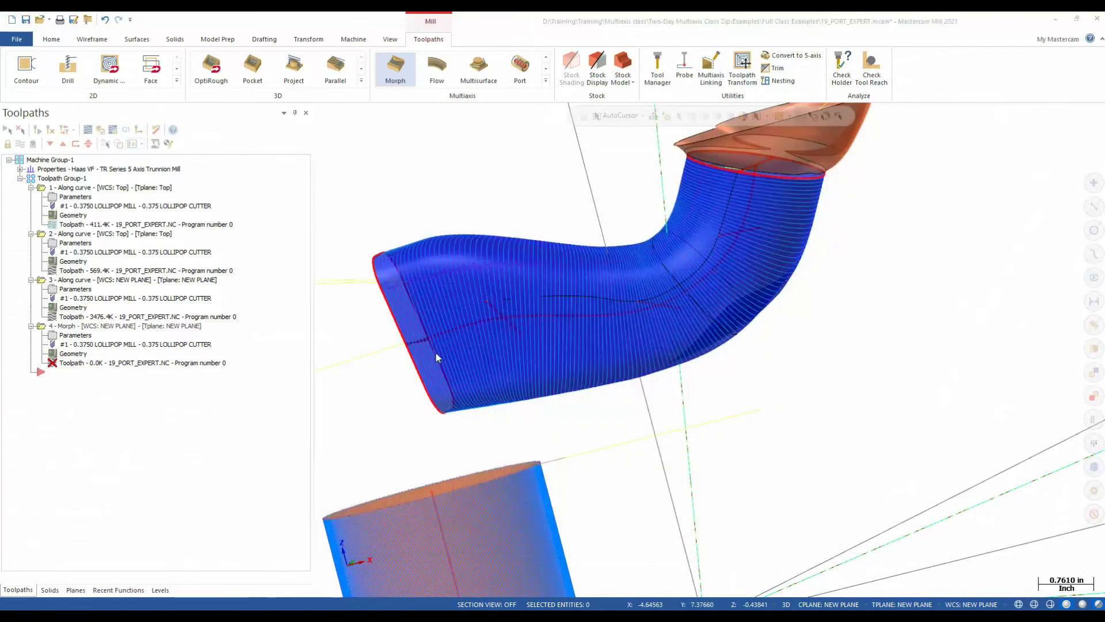
left_click(412, 366)
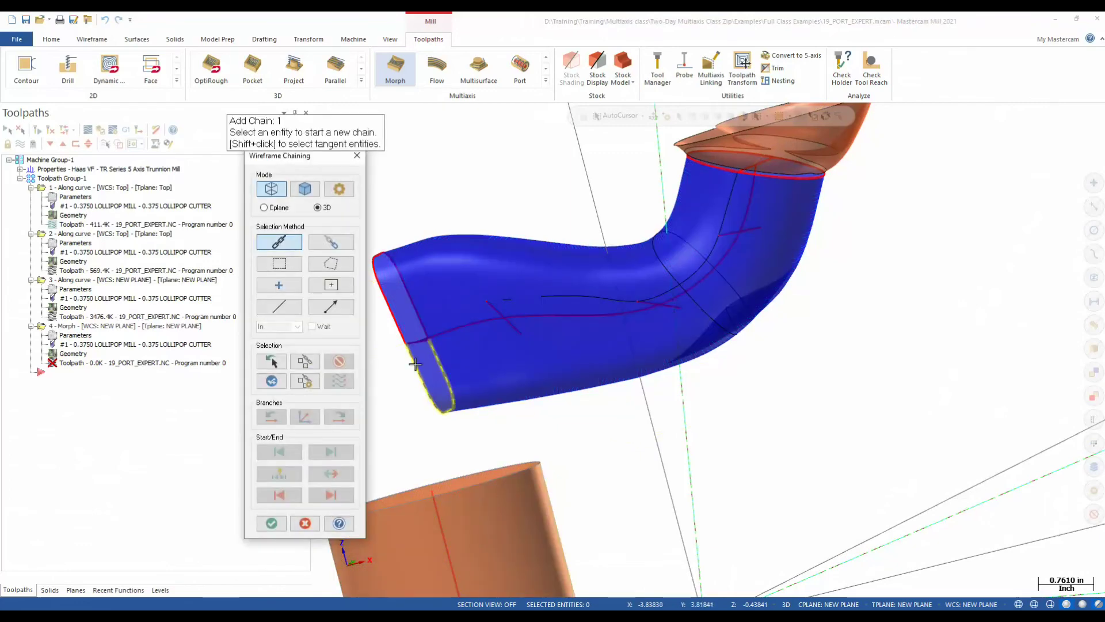
left_click(422, 321)
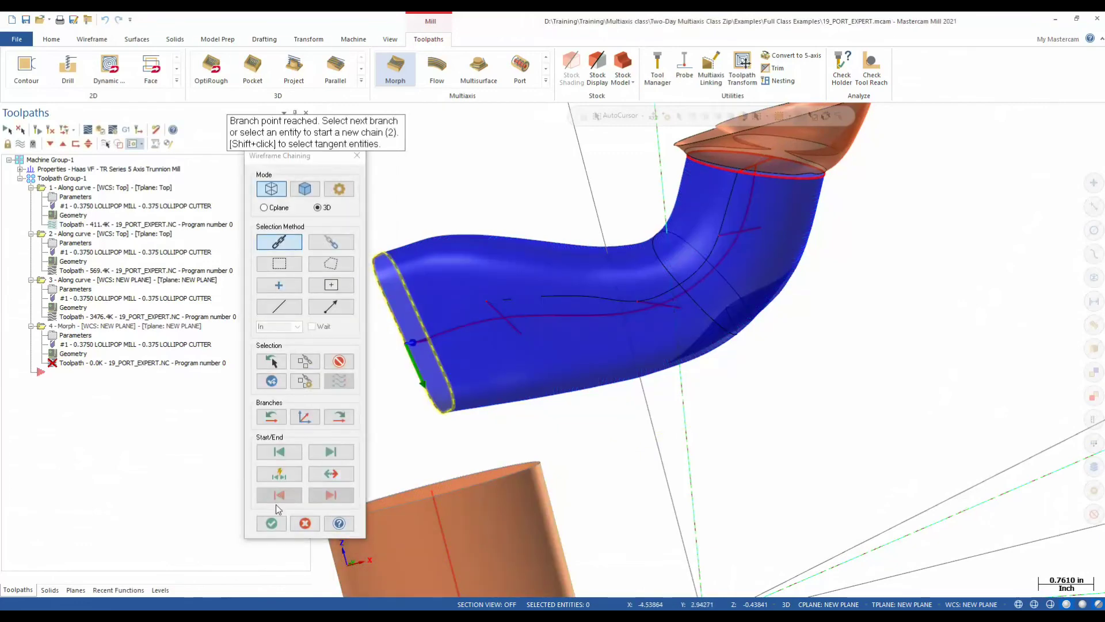
left_click(270, 523)
Step: Chain the port's round opening as the Pattern To geometry and set both port surfaces as the drive surfaces
left_click(605, 254)
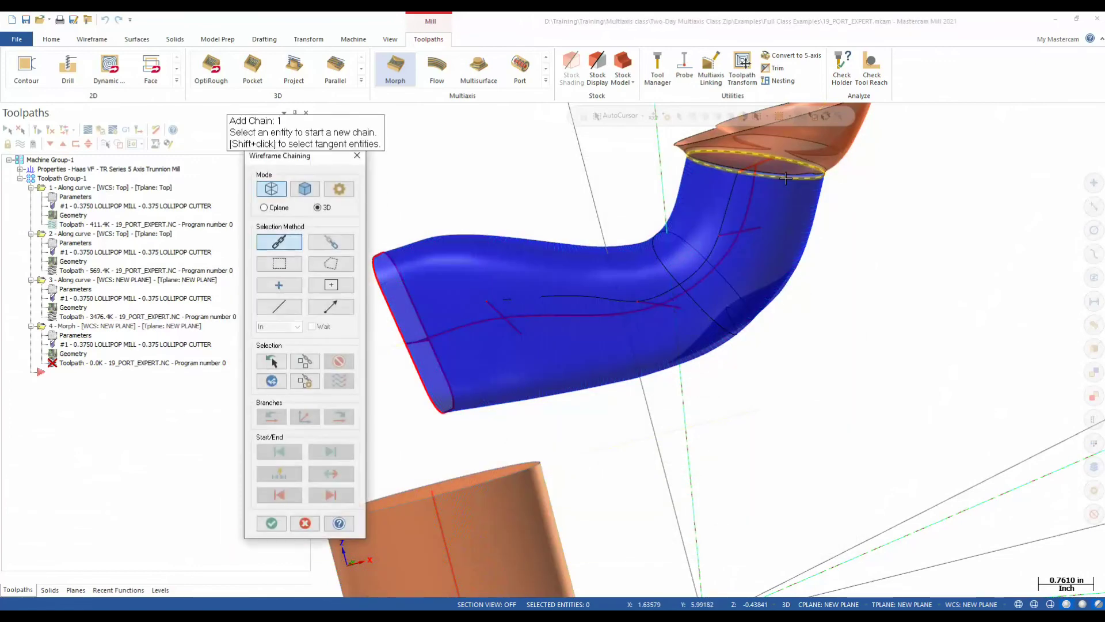
left_click(785, 179)
left_click(272, 523)
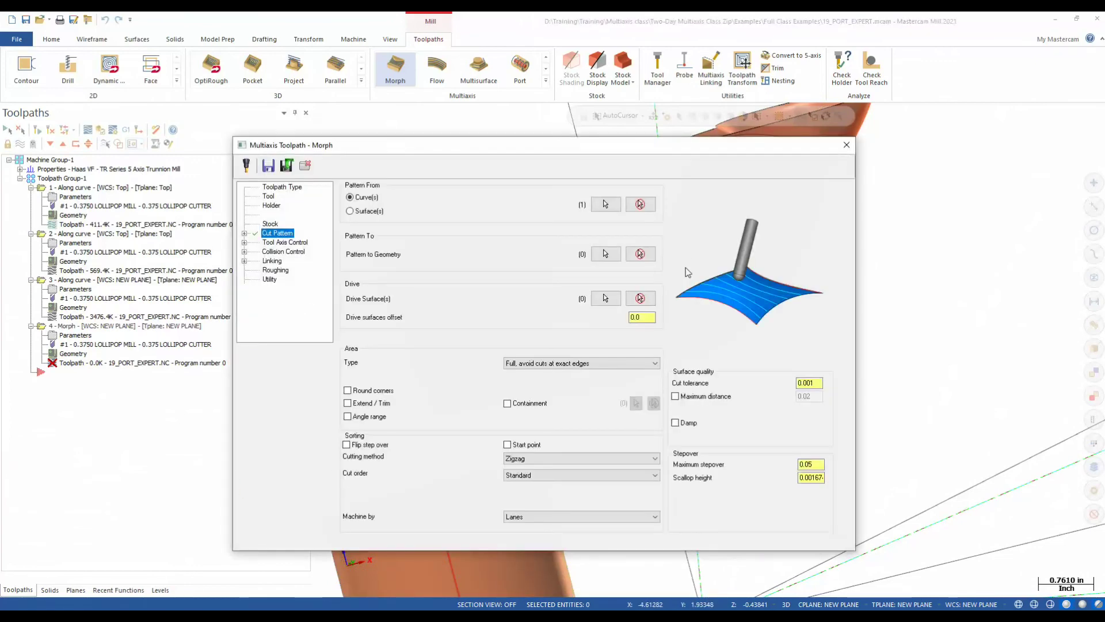
left_click(603, 298)
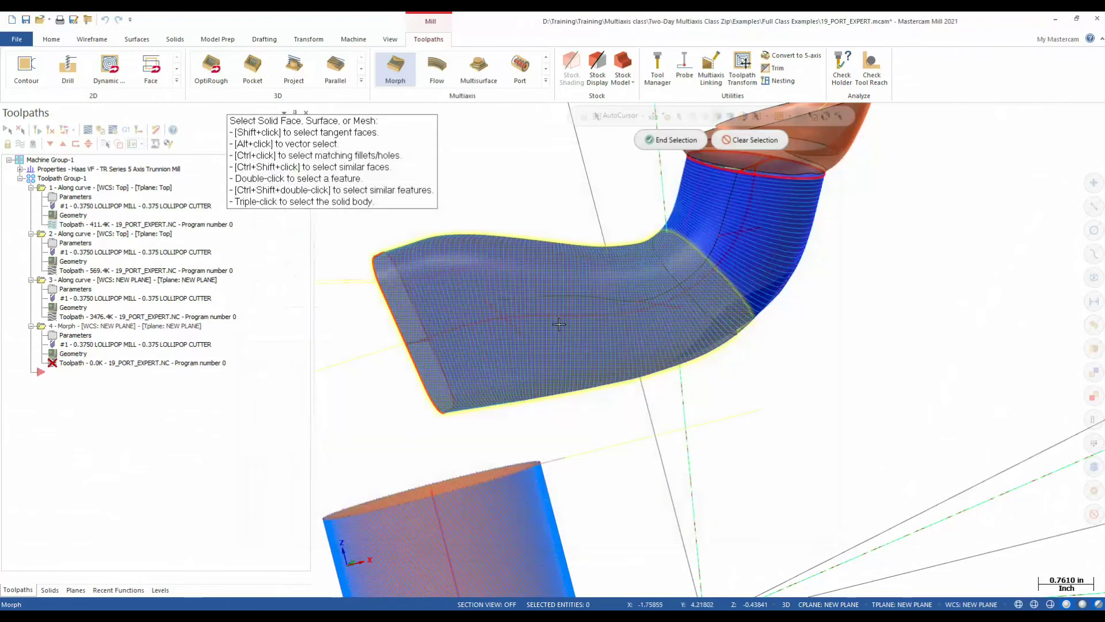
left_click(673, 140)
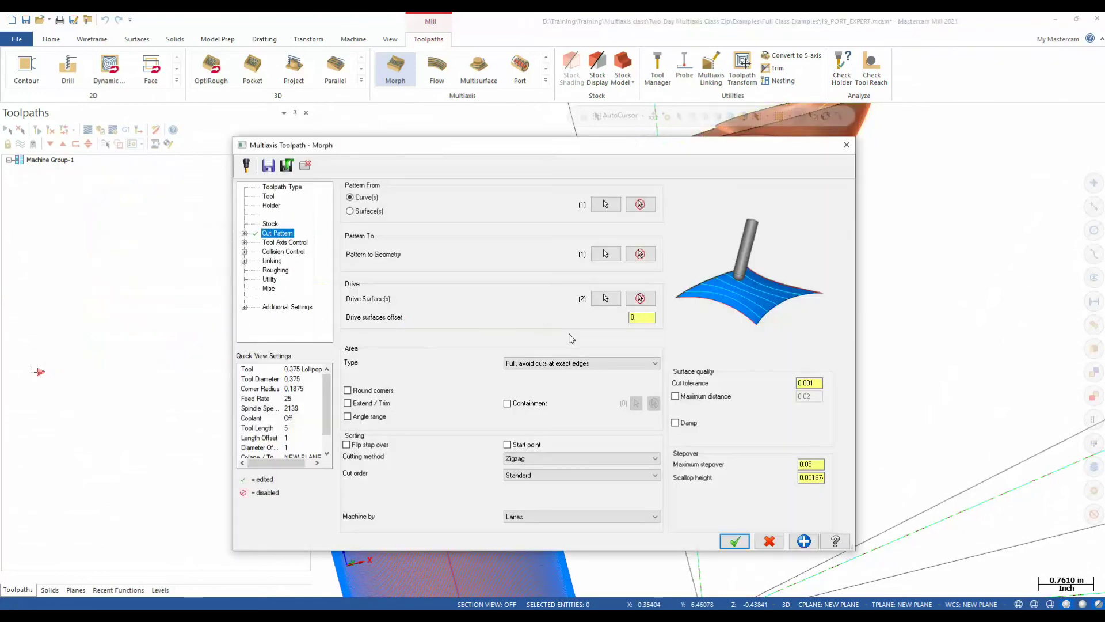
Step: Generate the Morph toolpath with 5 Axis output and Surface tool axis control
left_click(296, 244)
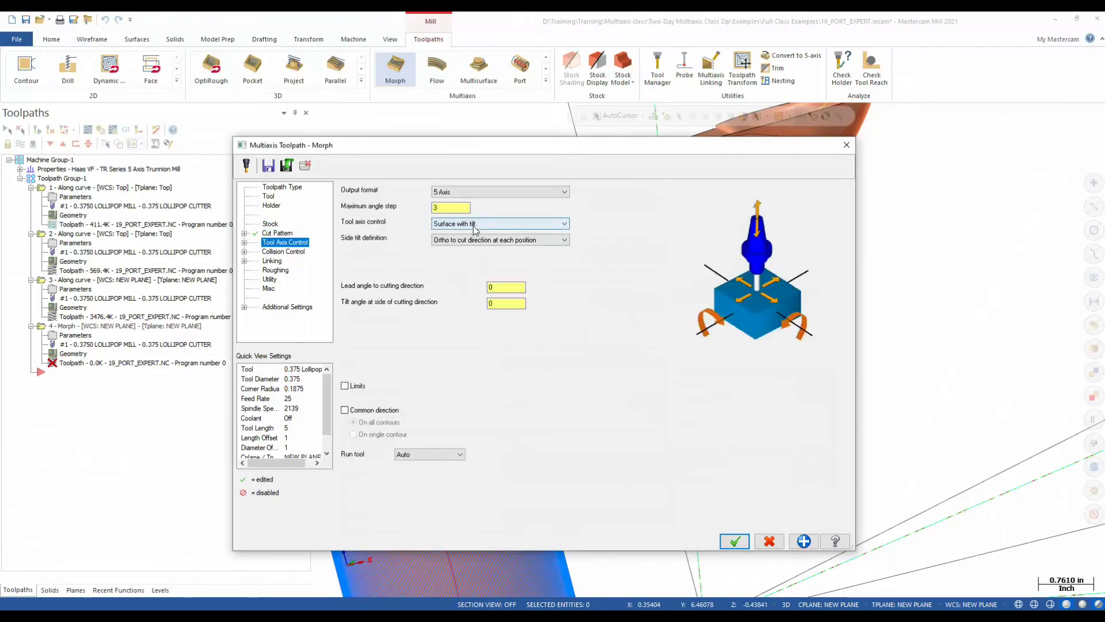
left_click(474, 224)
left_click(466, 233)
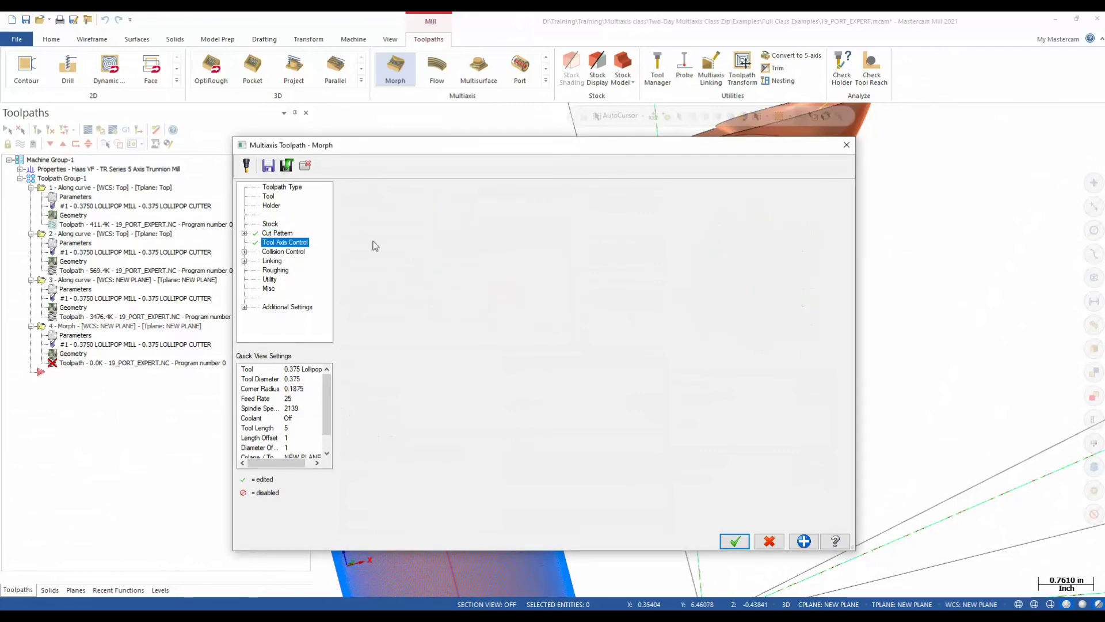
left_click(283, 252)
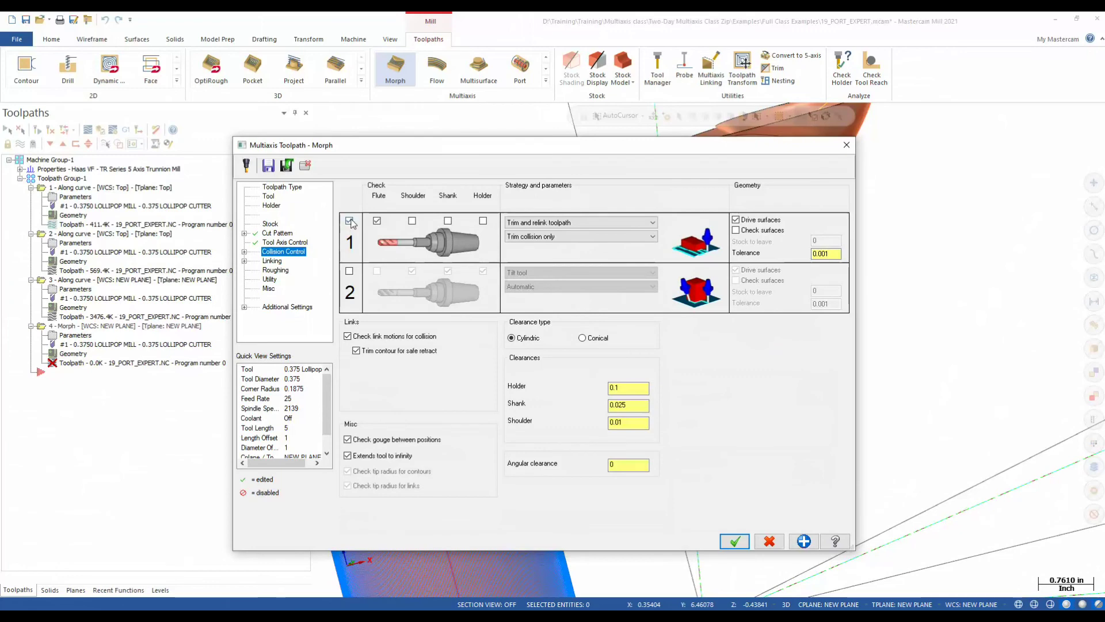
left_click(736, 540)
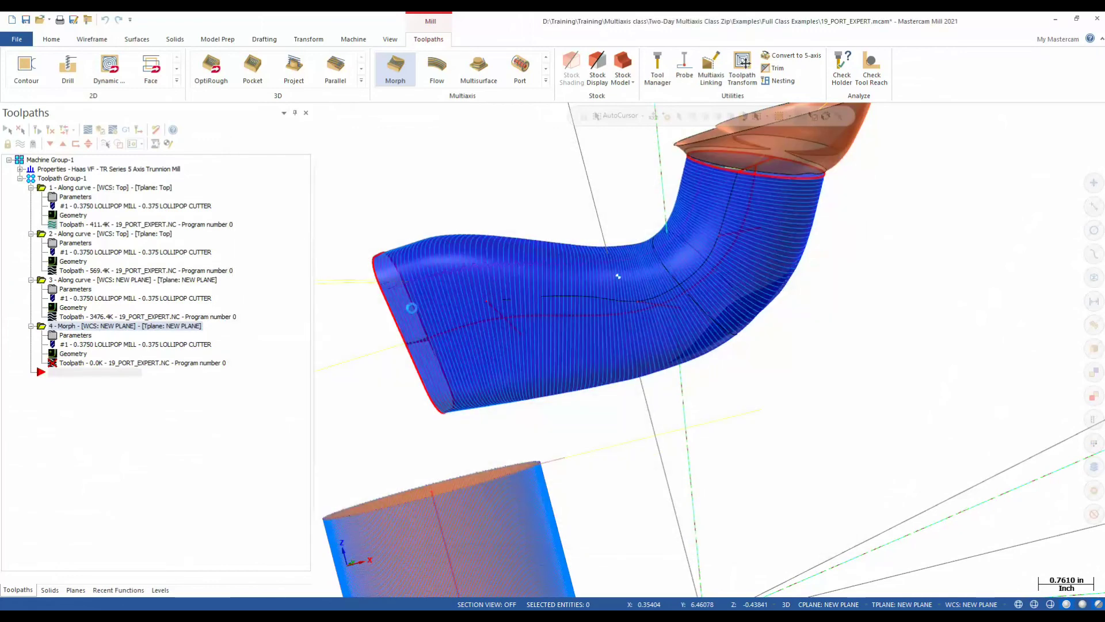
Step: Hide the third Along Curve toolpath and check the Morph toolpath's calculation in the Multi-Threading Manager
left_click(73, 281)
key("t")
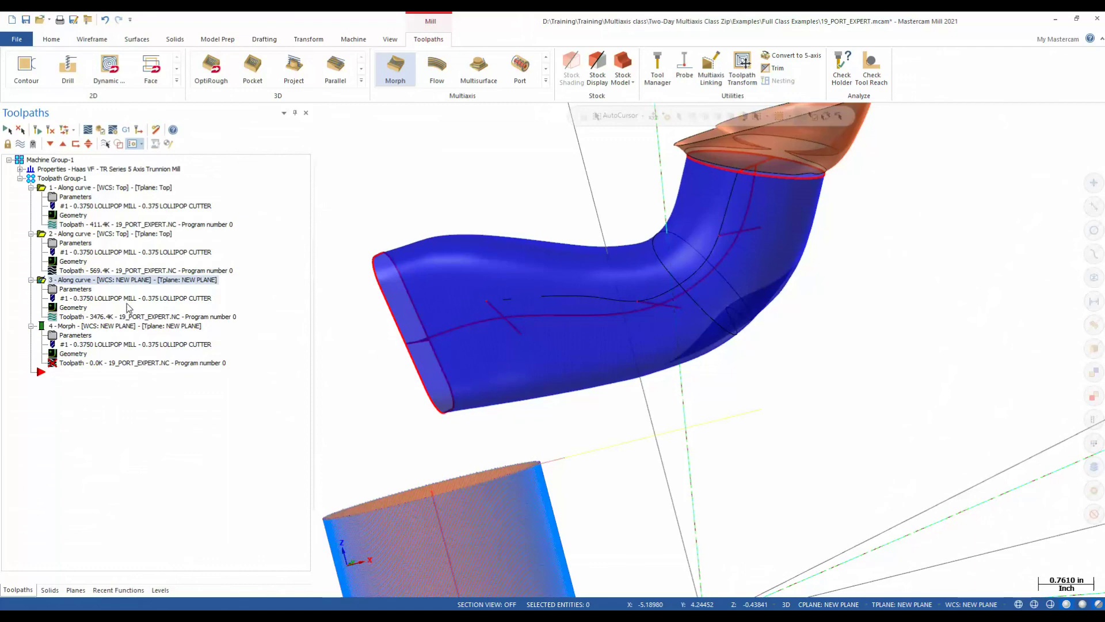
left_click(390, 39)
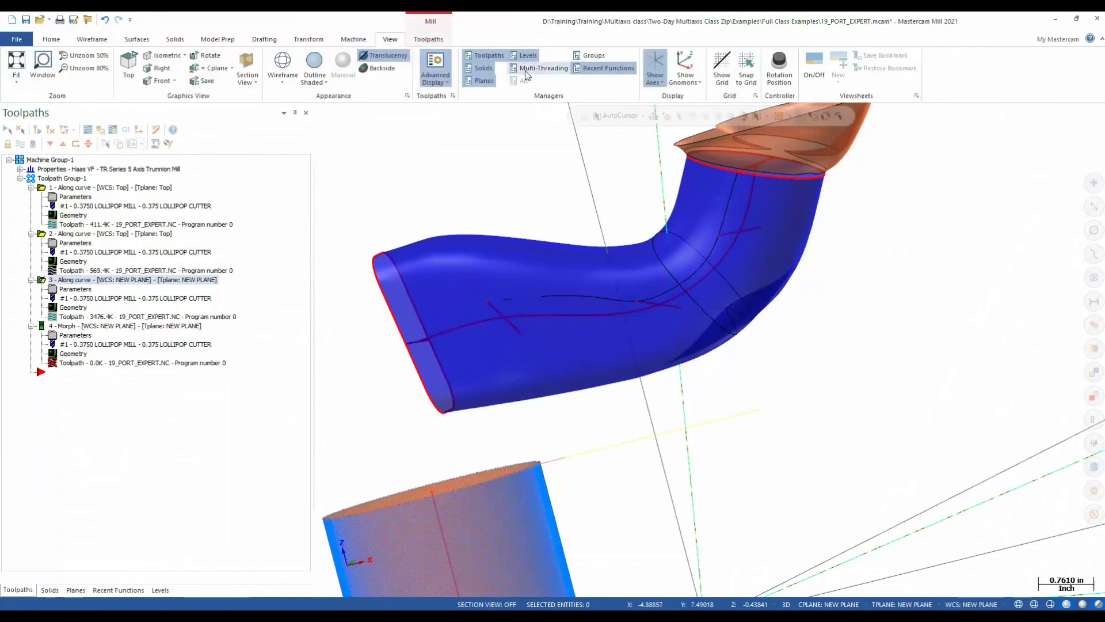
left_click(541, 68)
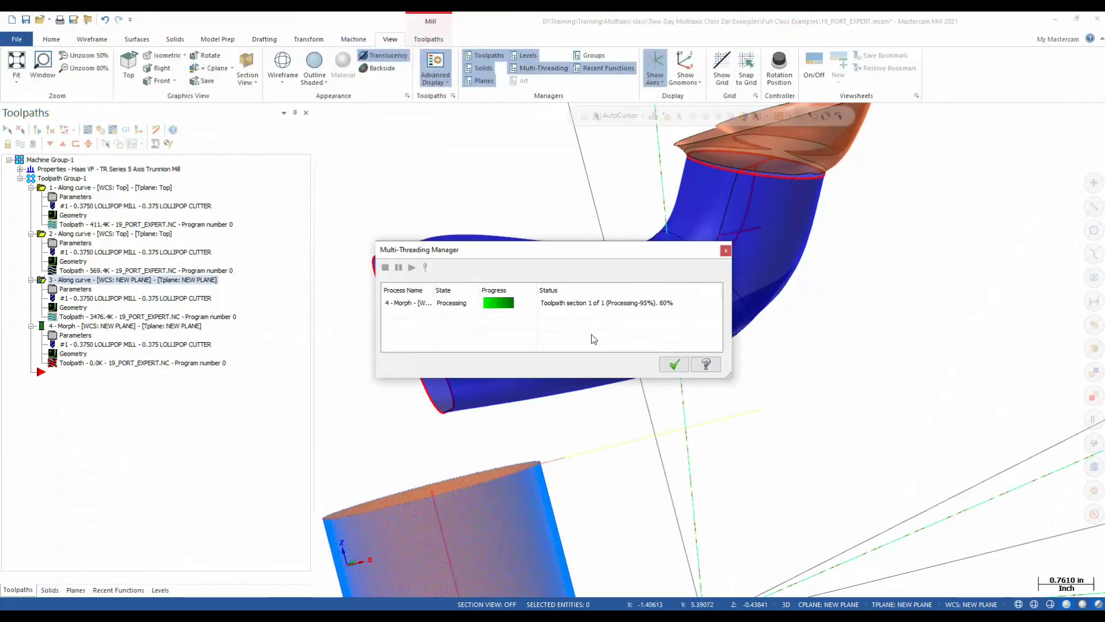
left_click(672, 366)
Step: Compare the Morph cuts around the port's bend with the third Along Curve toolpath overlaid, and display only the Morph toolpath
middle_click_drag(402, 208, 419, 233)
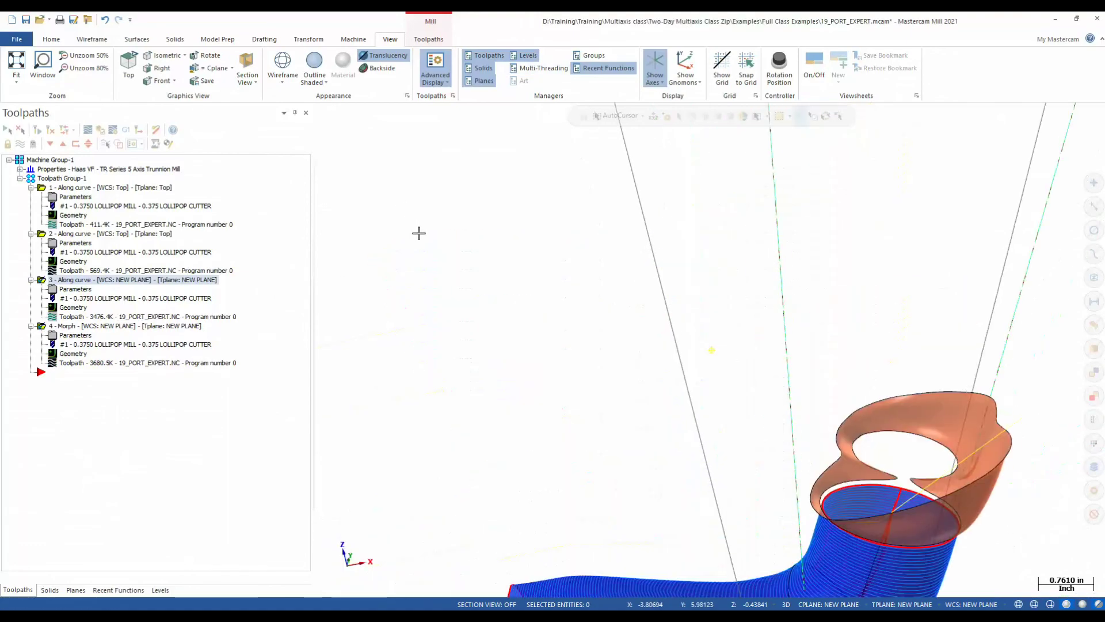
scroll(471, 212, "down", 2)
scroll(614, 461, "up", 3)
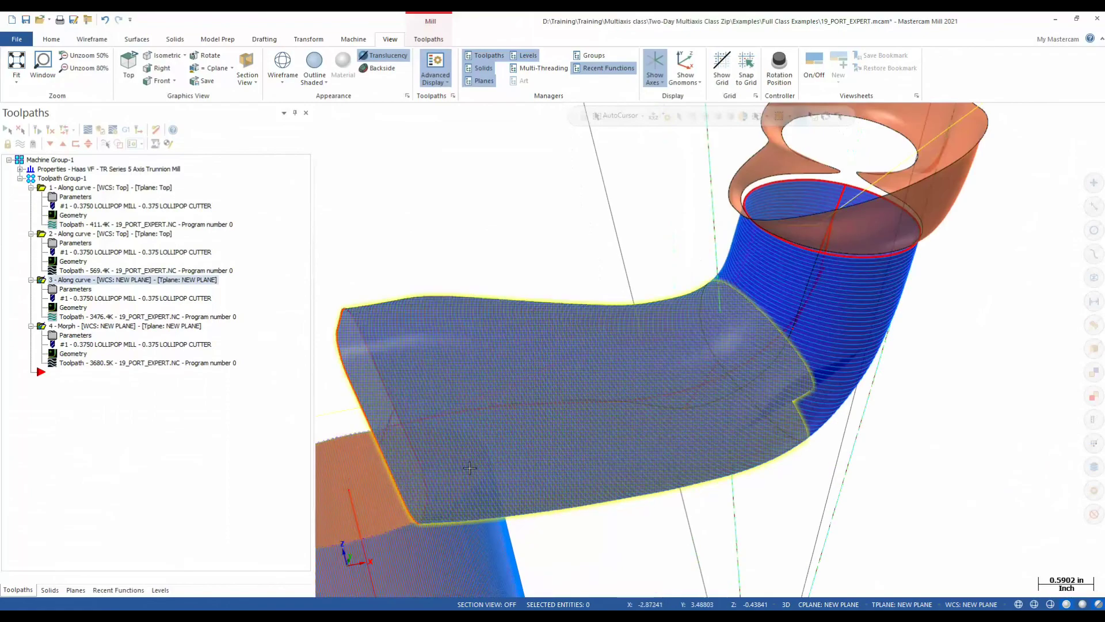
mouse_move(470, 467)
middle_mouse_down()
mouse_move(493, 501)
mouse_move(473, 462)
mouse_move(483, 463)
mouse_move(501, 522)
middle_mouse_up()
scroll(638, 399, "up", 3)
mouse_move(643, 367)
middle_mouse_down()
mouse_move(636, 345)
mouse_move(596, 329)
mouse_move(565, 350)
middle_mouse_up()
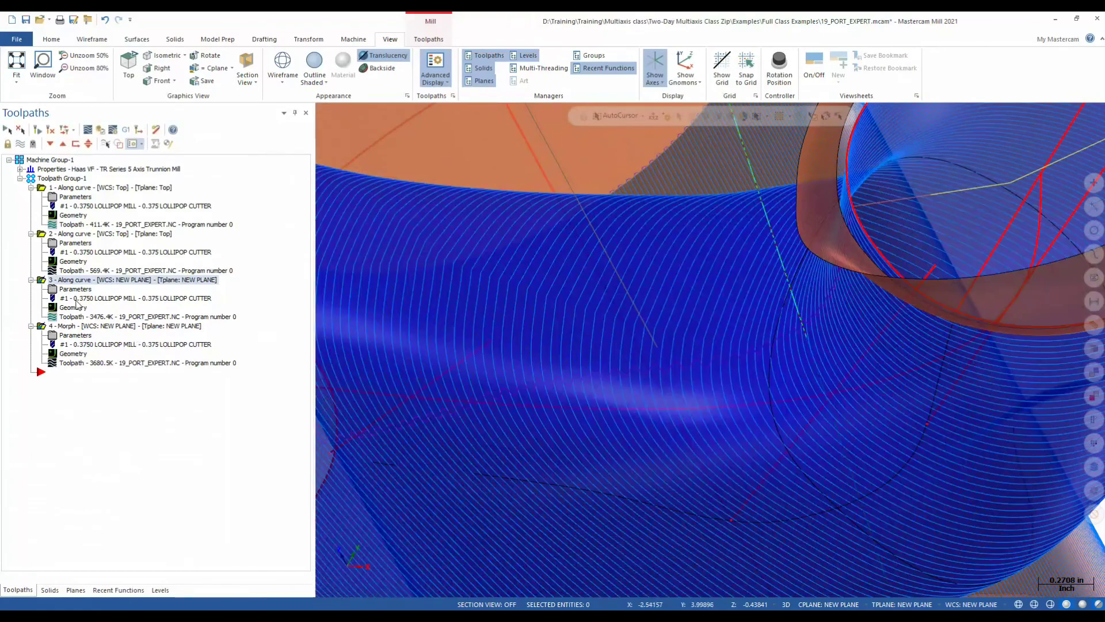
key("alt+t")
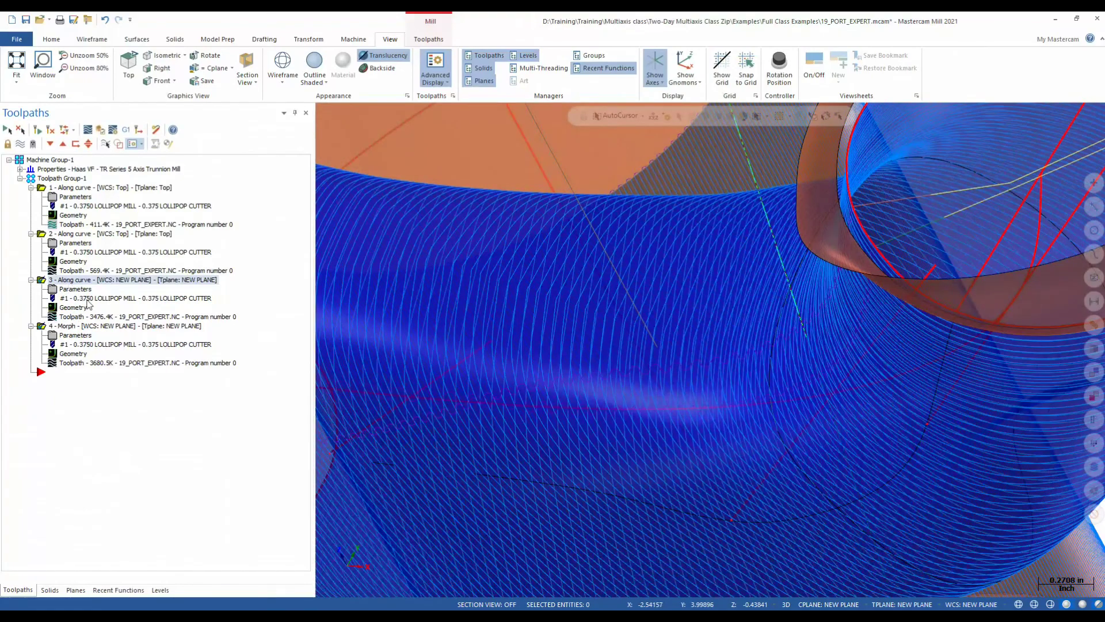
left_click(91, 326)
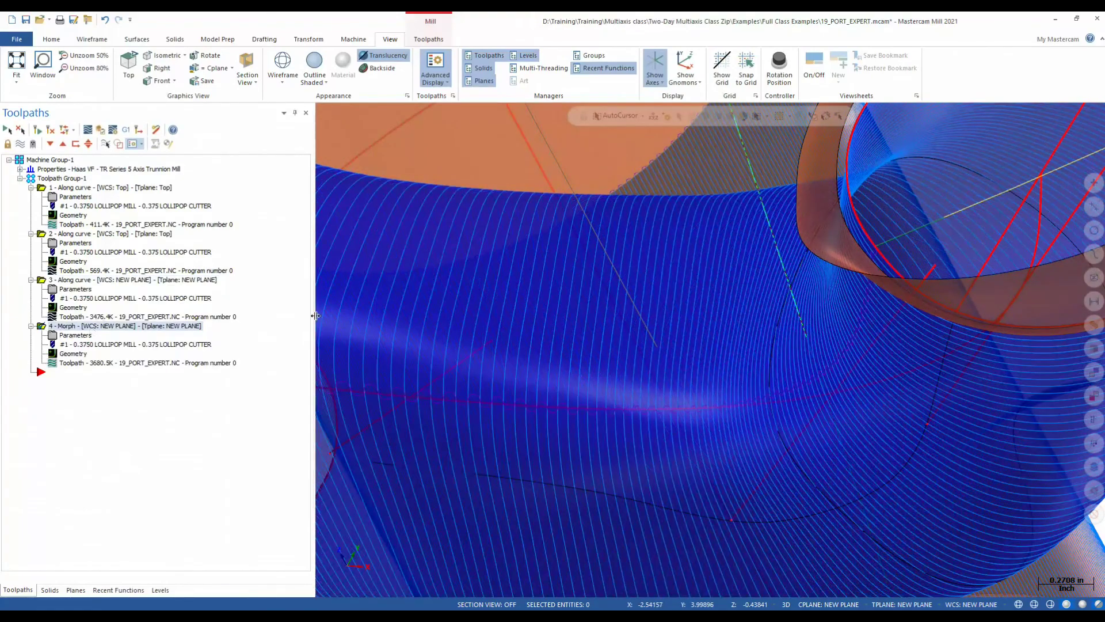
Step: Examine how the Morph toolpath's cuts are spaced and oriented between the port's flattened and round openings
scroll(623, 254, "down", 7)
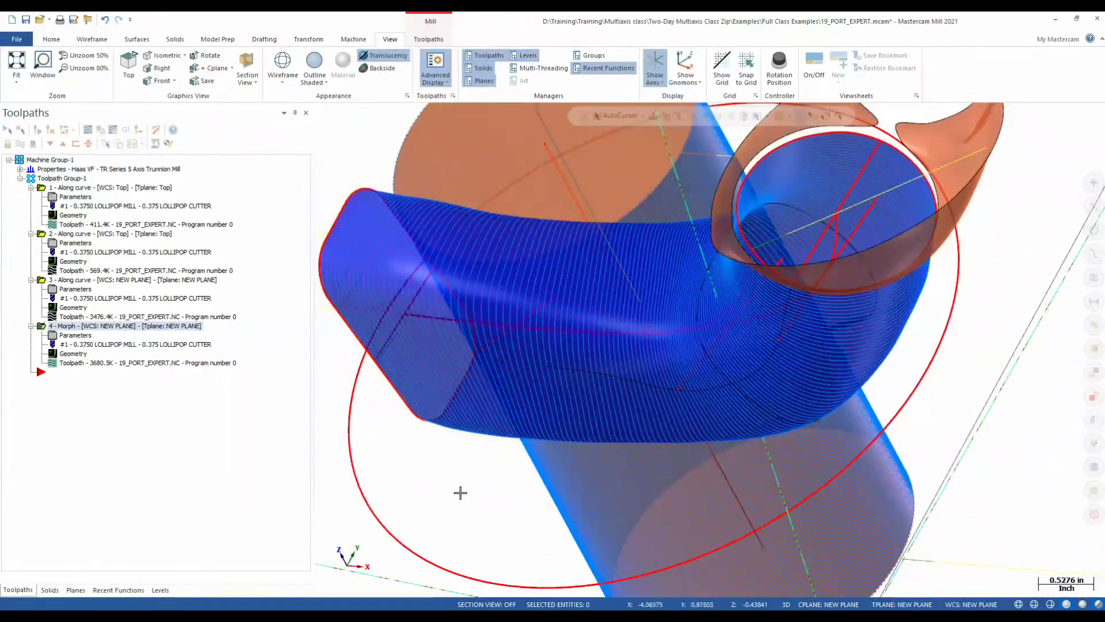
middle_click_drag(460, 493, 474, 469)
scroll(474, 468, "down", 7)
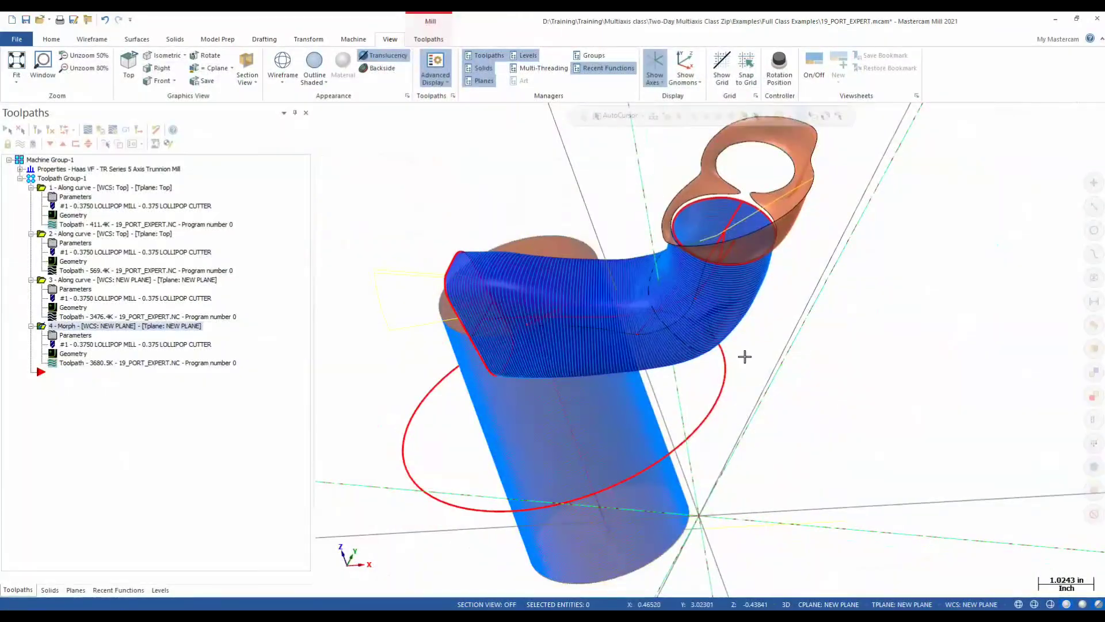
middle_click_drag(745, 356, 700, 352)
scroll(950, 345, "up", 5)
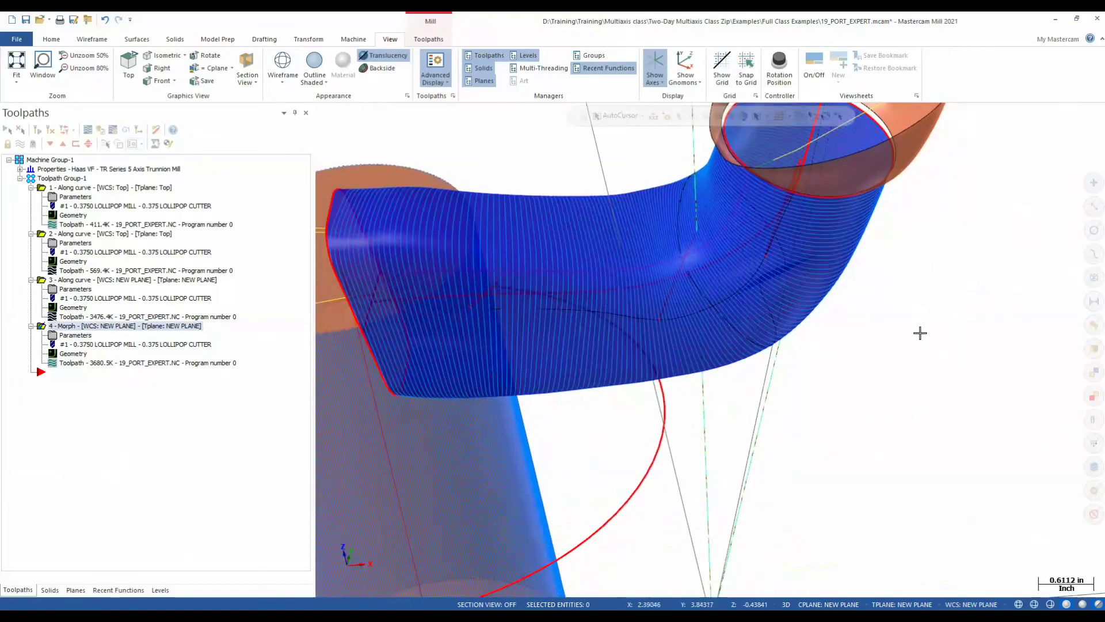
scroll(905, 336, "up", 1)
middle_click_drag(905, 337, 910, 343)
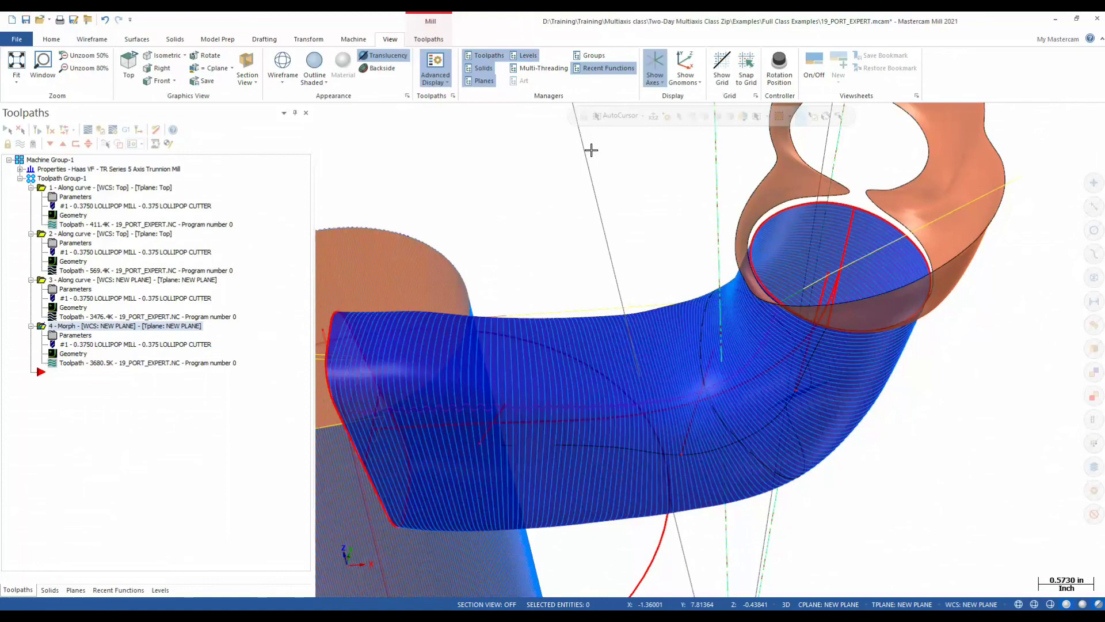
scroll(743, 257, "down", 5)
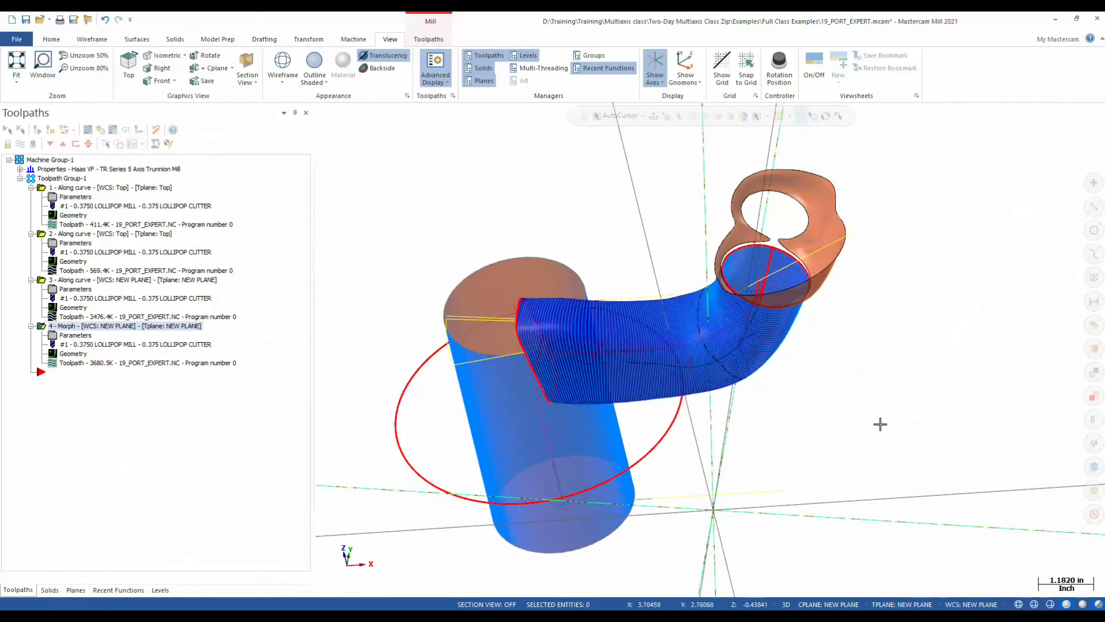
middle_click_drag(334, 345, 378, 365)
scroll(380, 377, "down", 2)
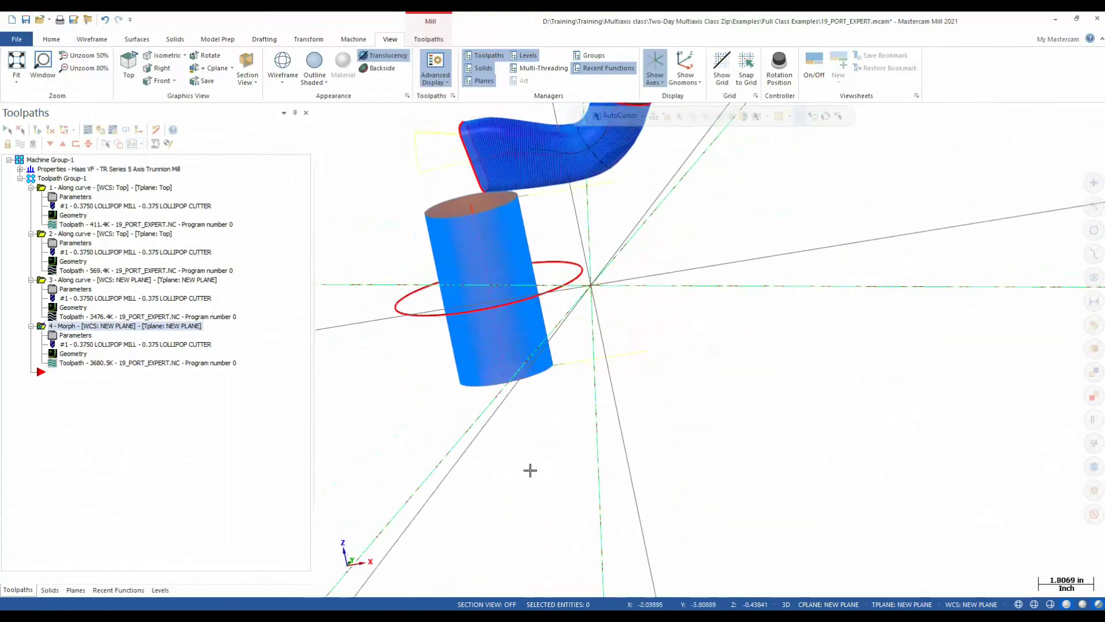